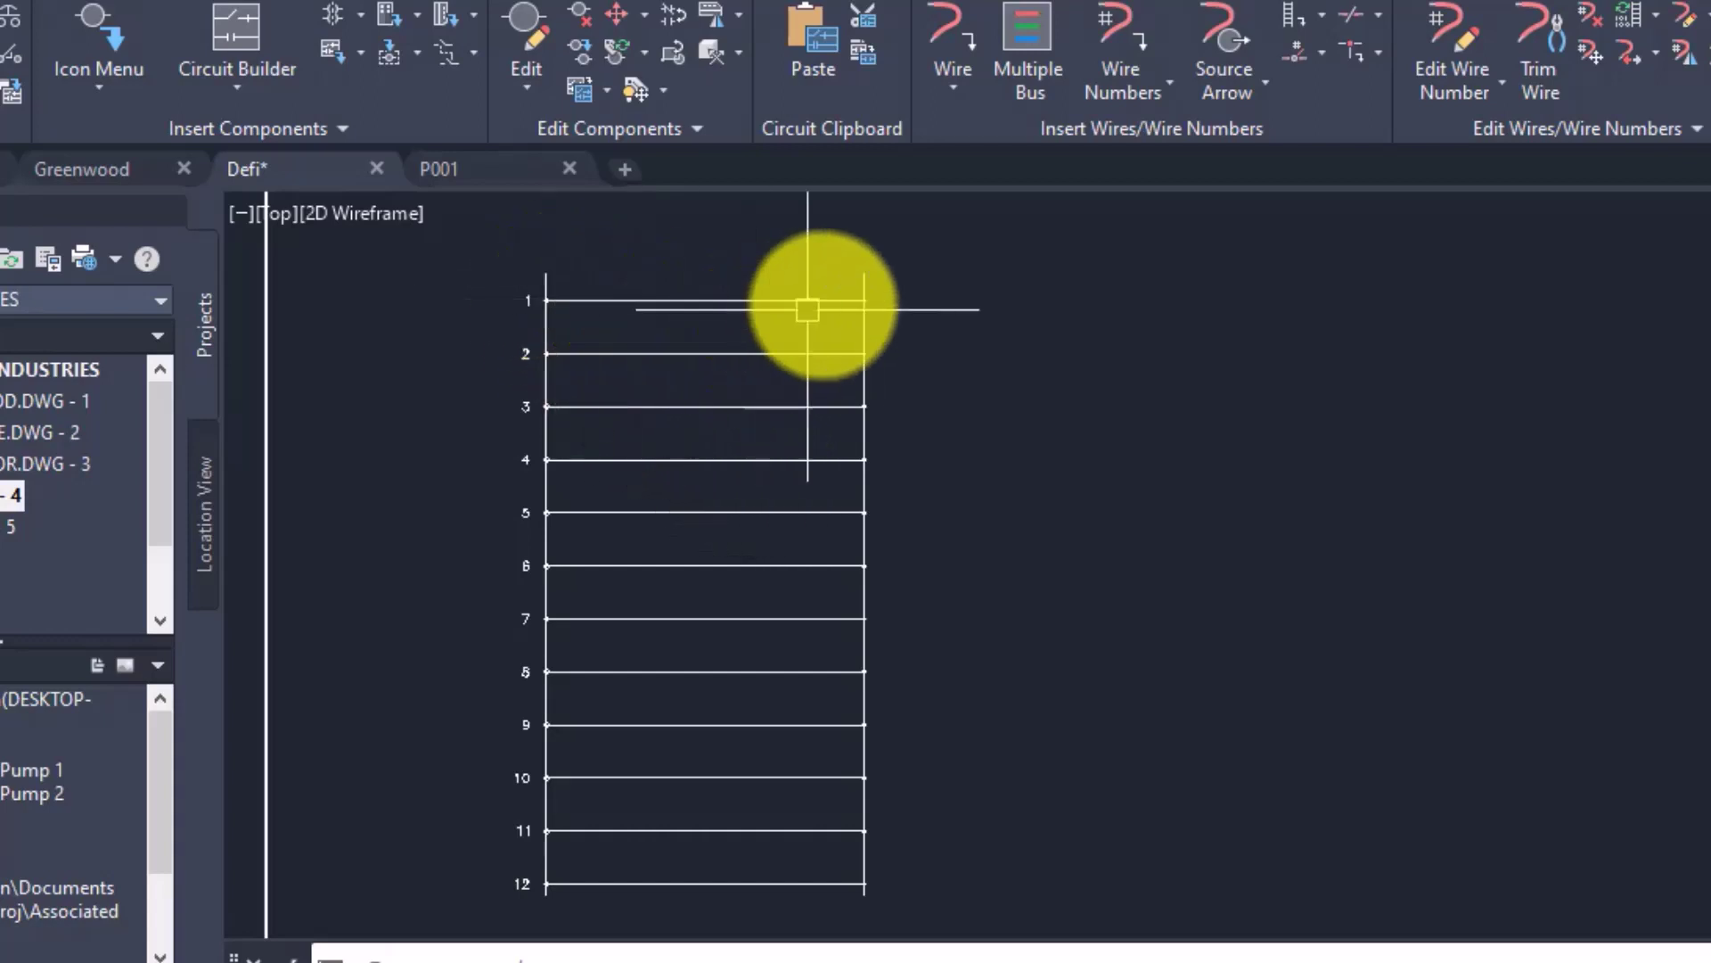
Inspect the ladder's rails and top three rungs, then select the entire 12-rung ladder
{"action": "left_click", "coordinate": [866, 280]}
{"action": "left_click", "coordinate": [541, 291]}
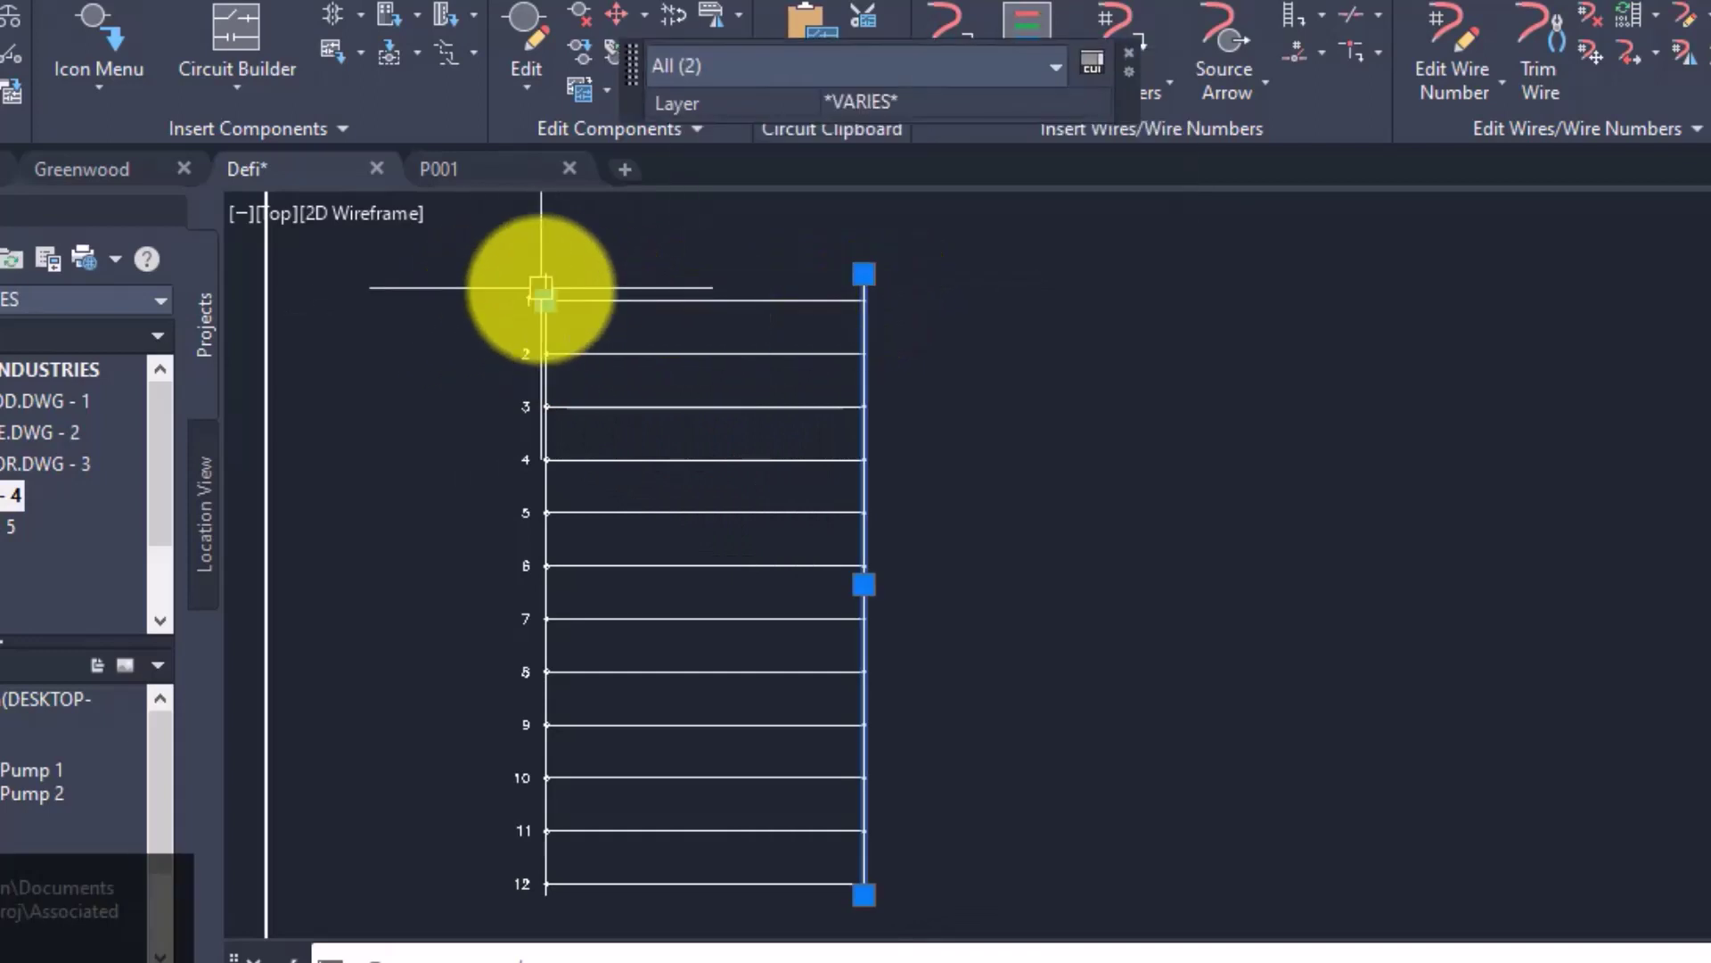
{"action": "left_click", "coordinate": [543, 287]}
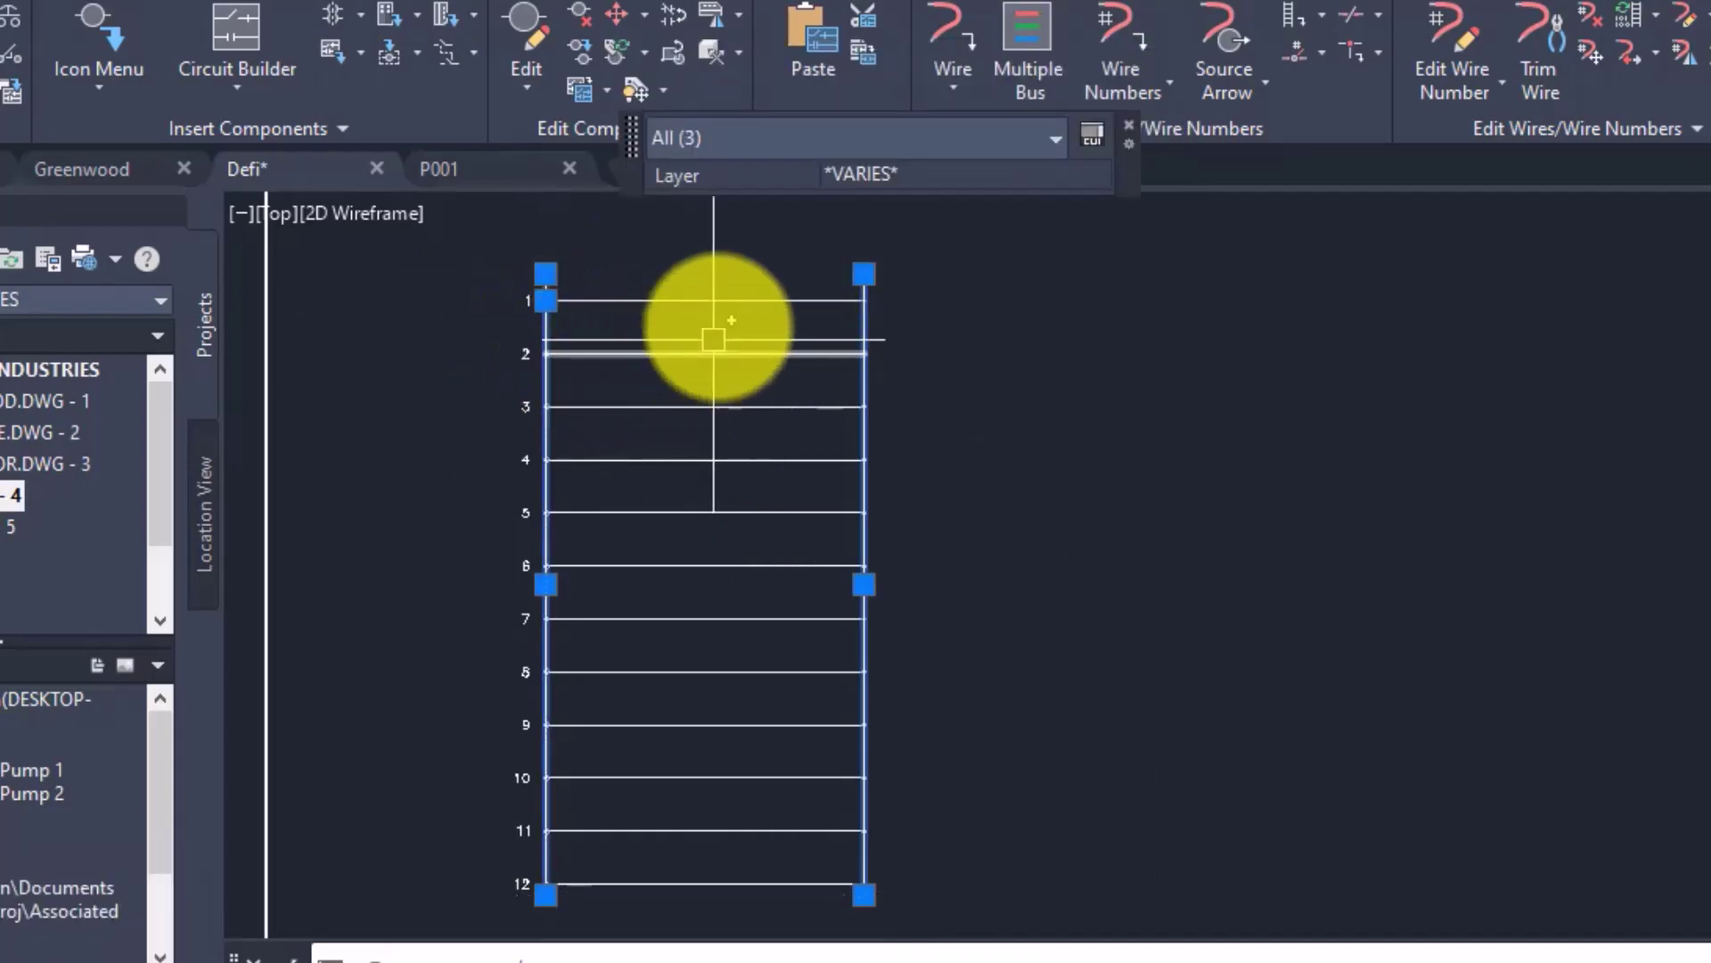
{"action": "key", "text": "Escape"}
{"action": "left_click_drag", "start_coordinate": [728, 299], "coordinate": [721, 409]}
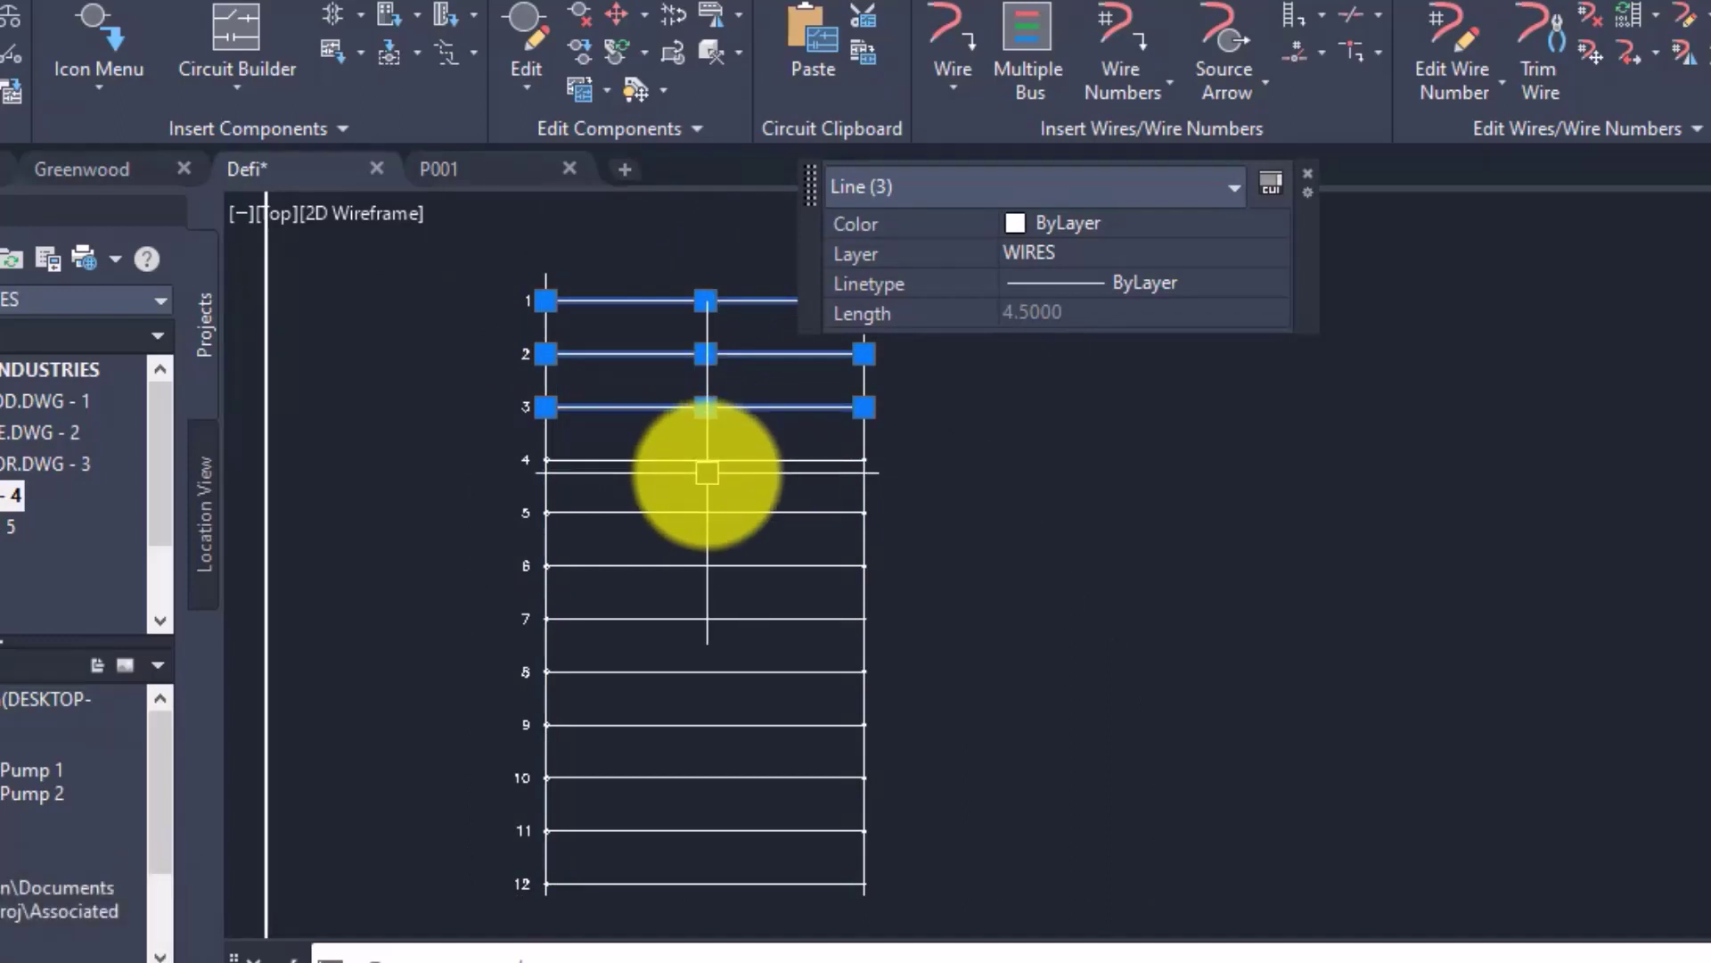
{"action": "left_click", "coordinate": [906, 241]}
{"action": "left_click", "coordinate": [471, 908]}
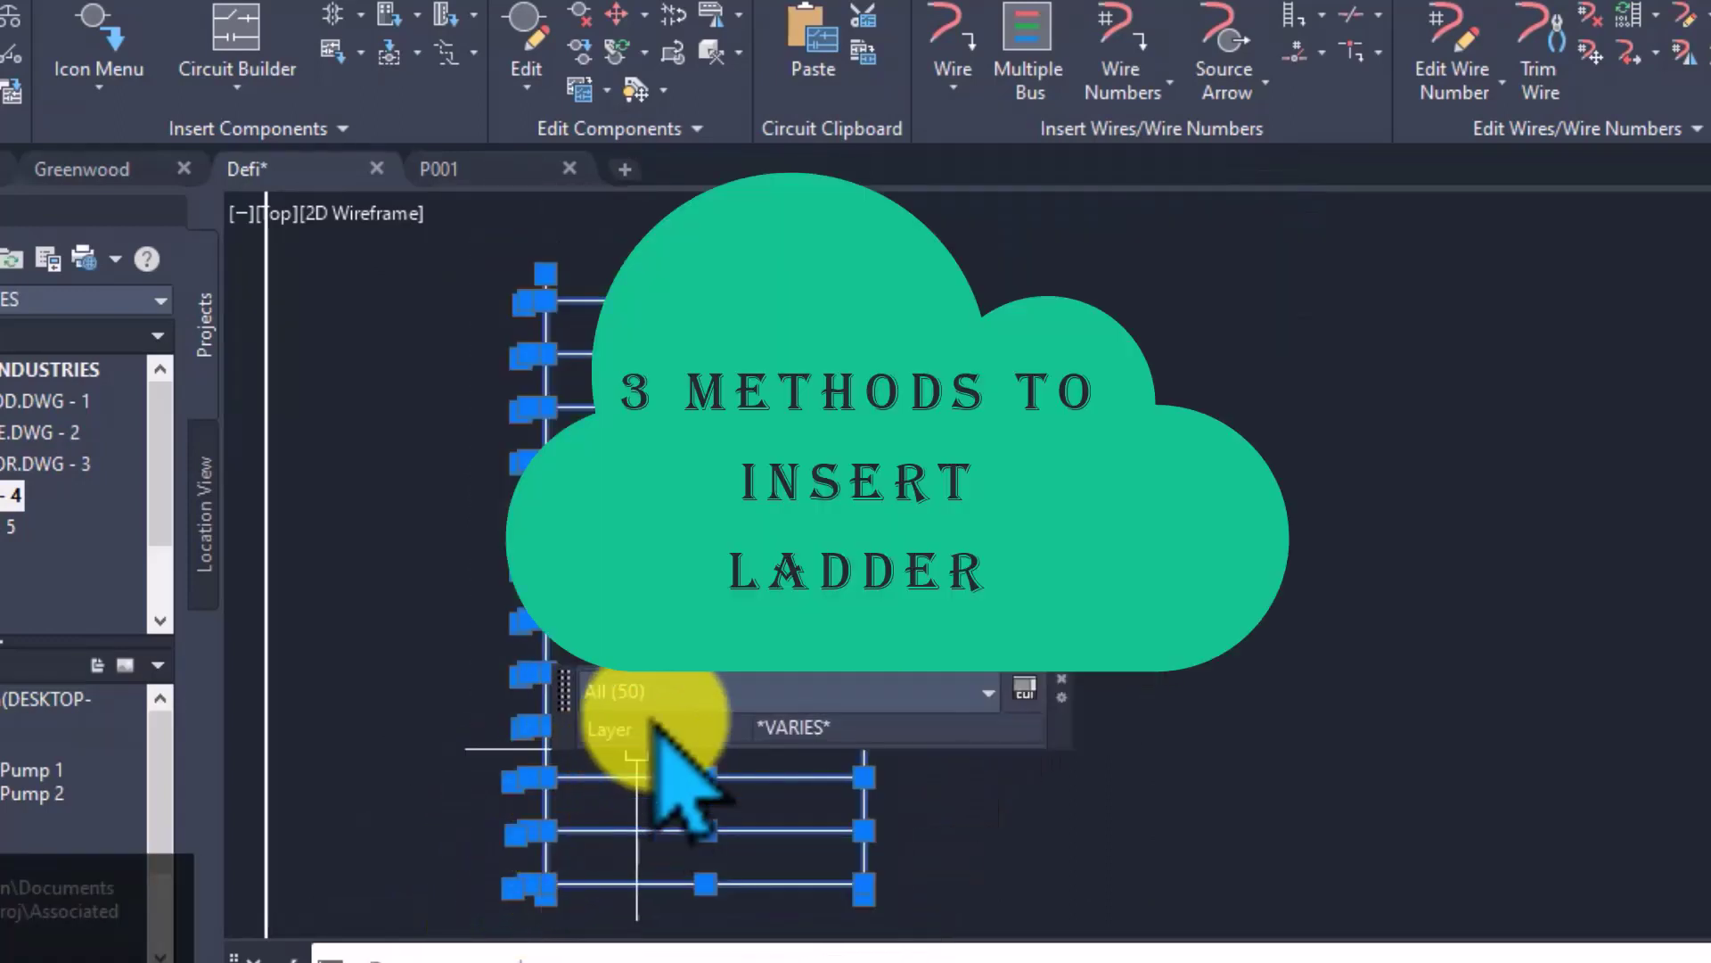
Erase the selected ladder and show the full menu bar
{"action": "key", "text": "Delete"}
{"action": "left_click", "coordinate": [344, 6]}
{"action": "left_click", "coordinate": [420, 656]}
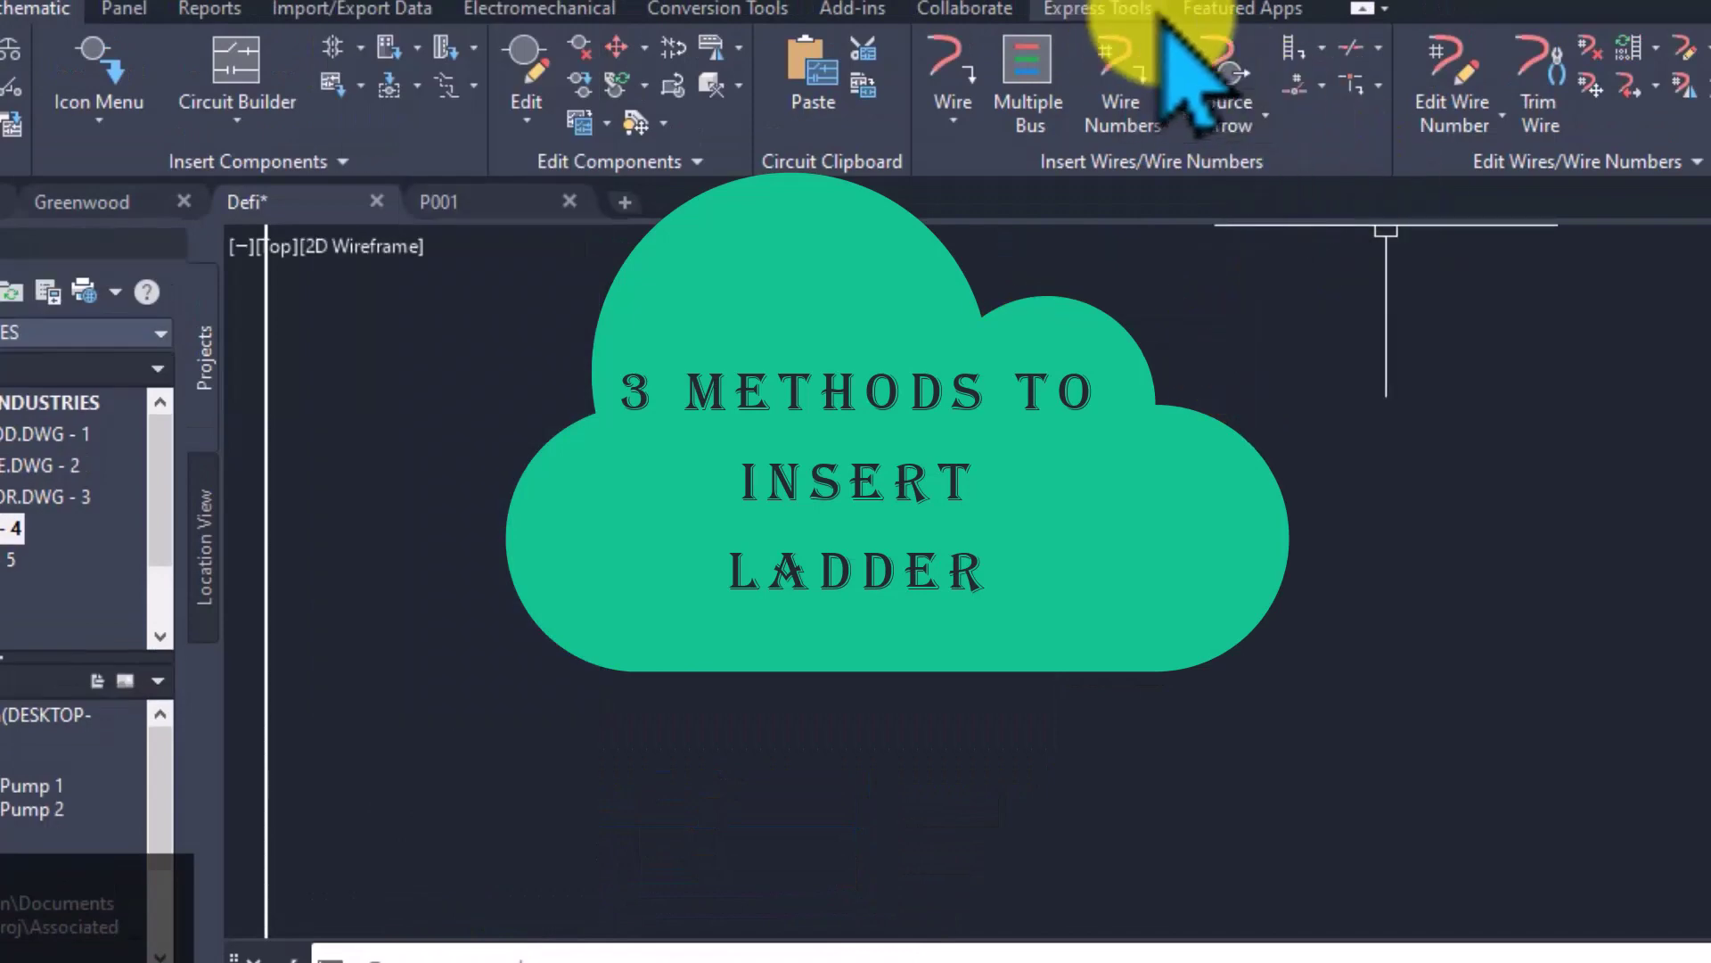
Browse the Ladder commands list, then hide the menu bar again
{"action": "left_click", "coordinate": [1044, 10]}
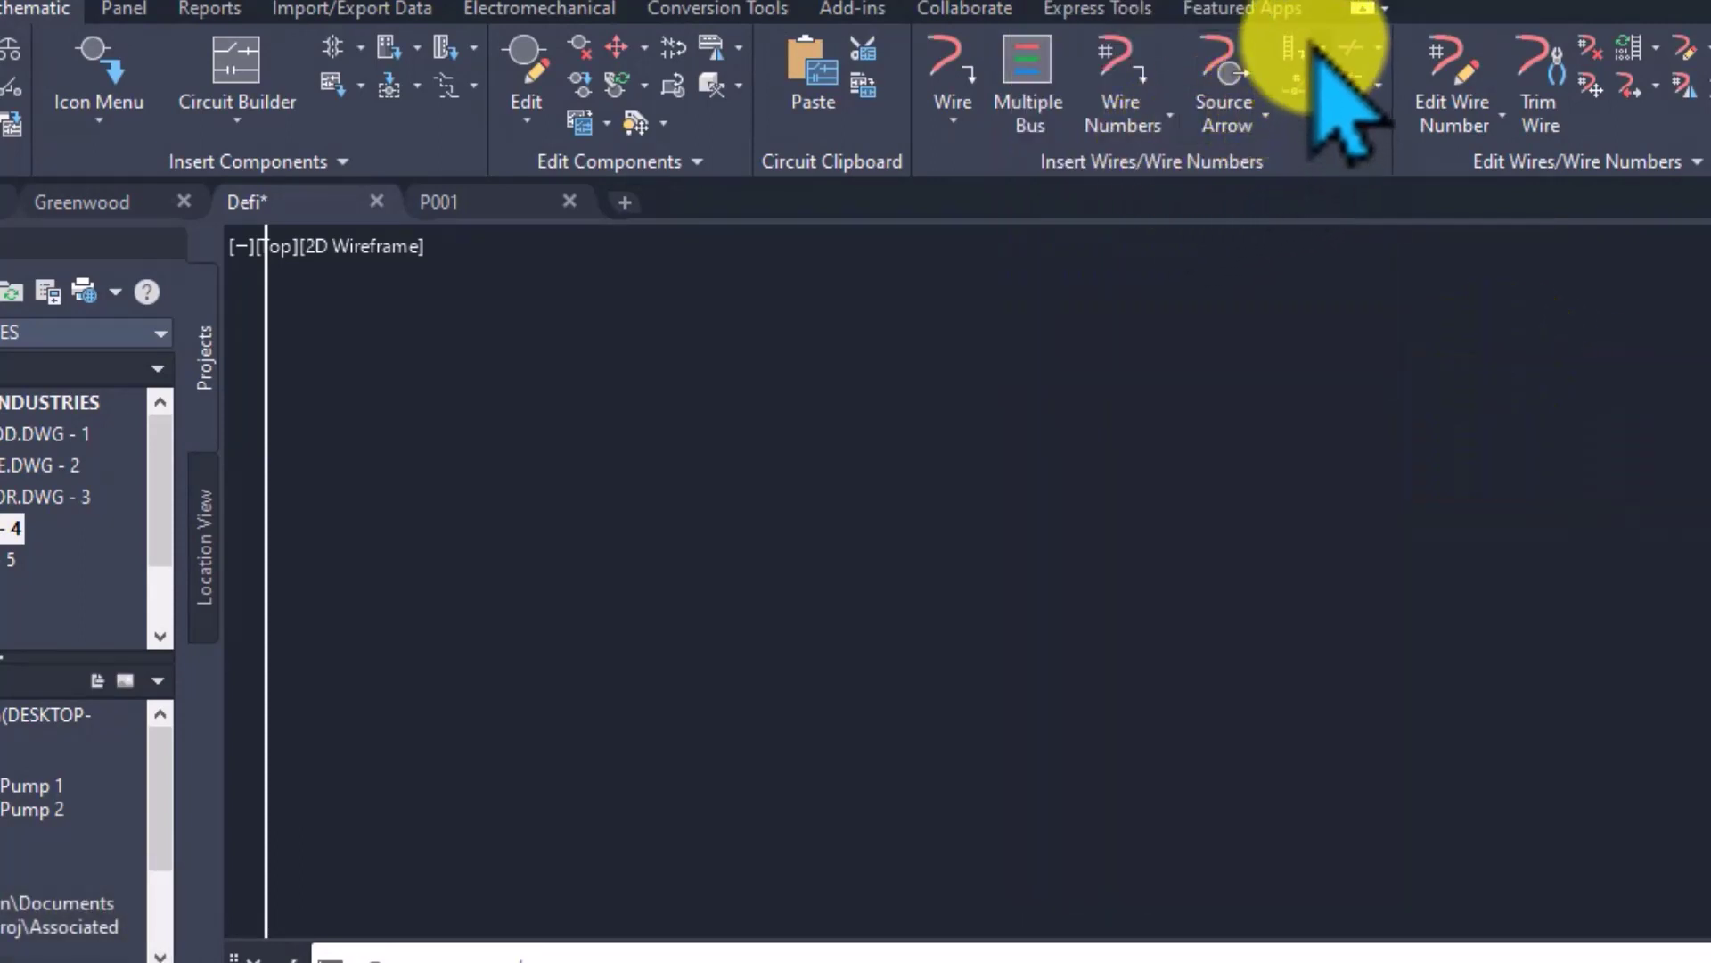
{"action": "left_click", "coordinate": [1317, 62]}
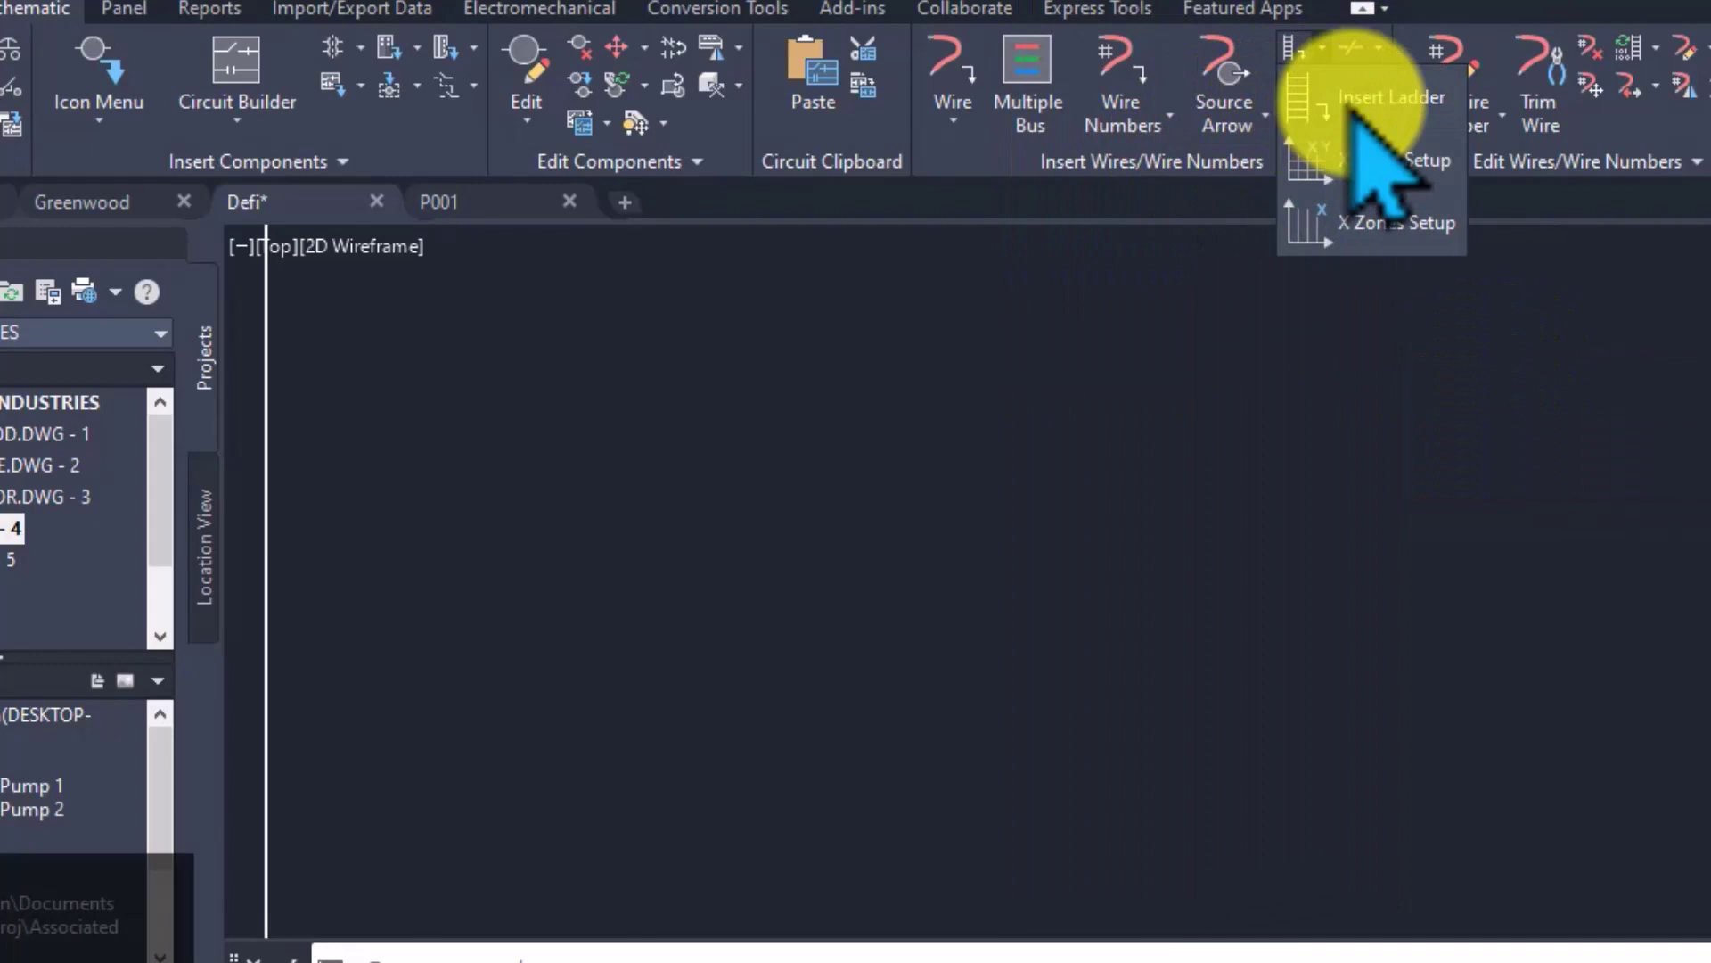
{"action": "left_click", "coordinate": [508, 947]}
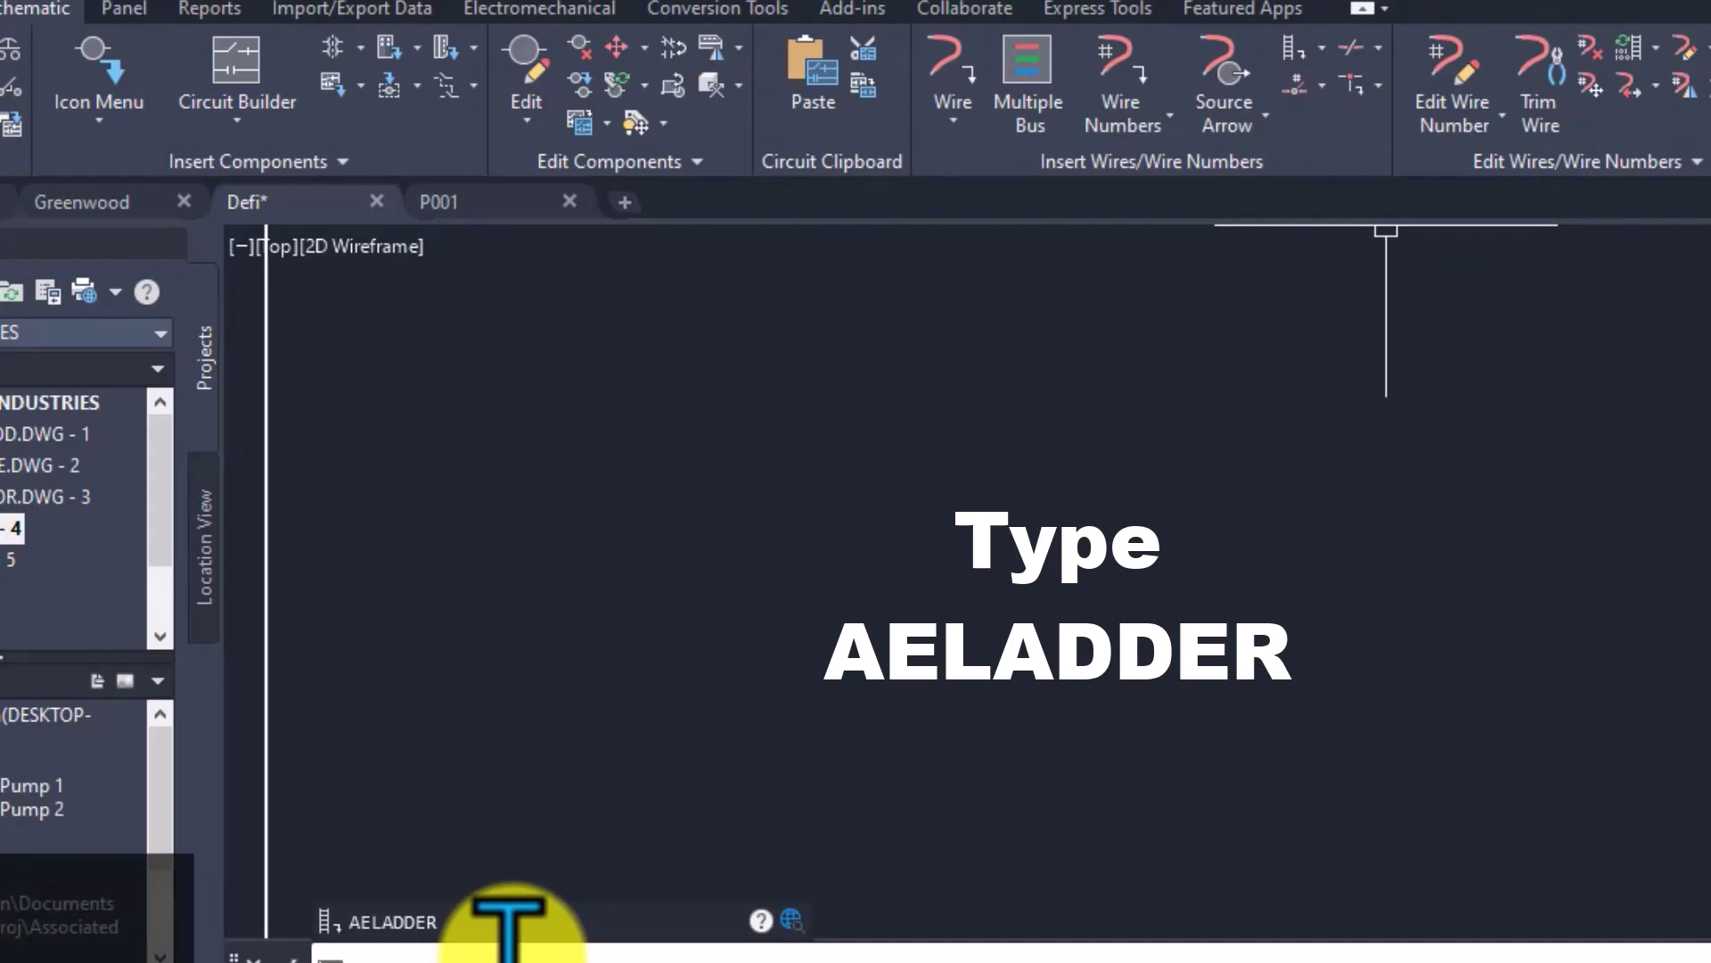
{"action": "left_click", "coordinate": [344, 8]}
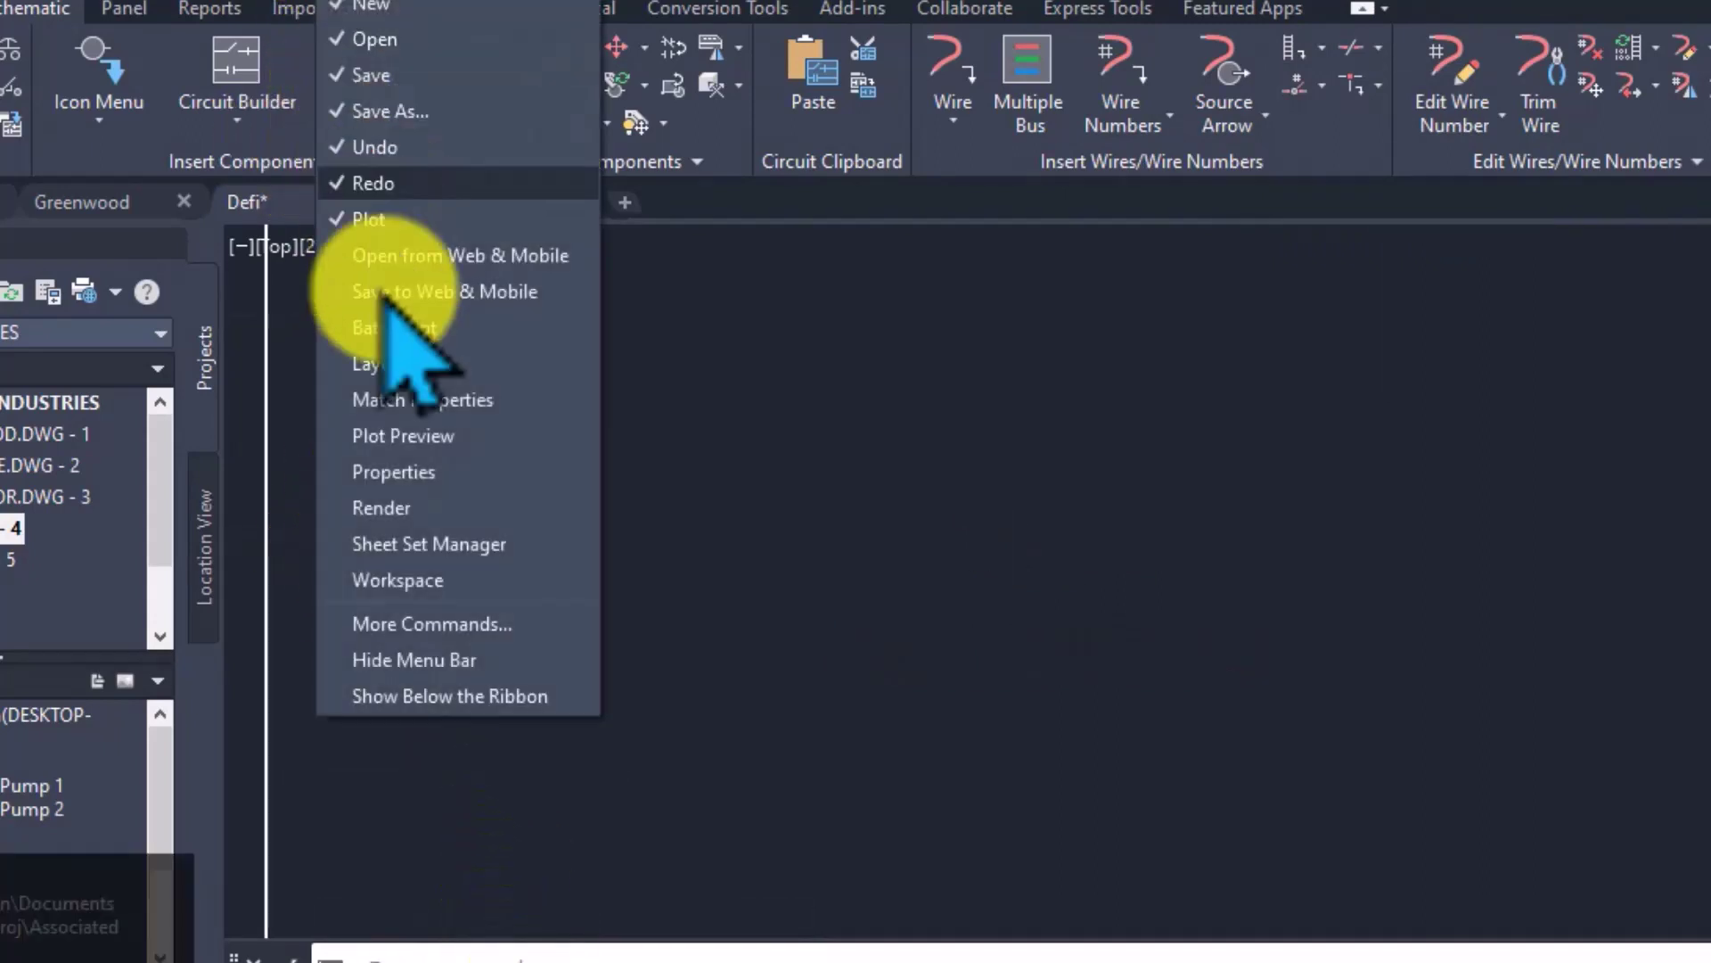
{"action": "left_click", "coordinate": [414, 659]}
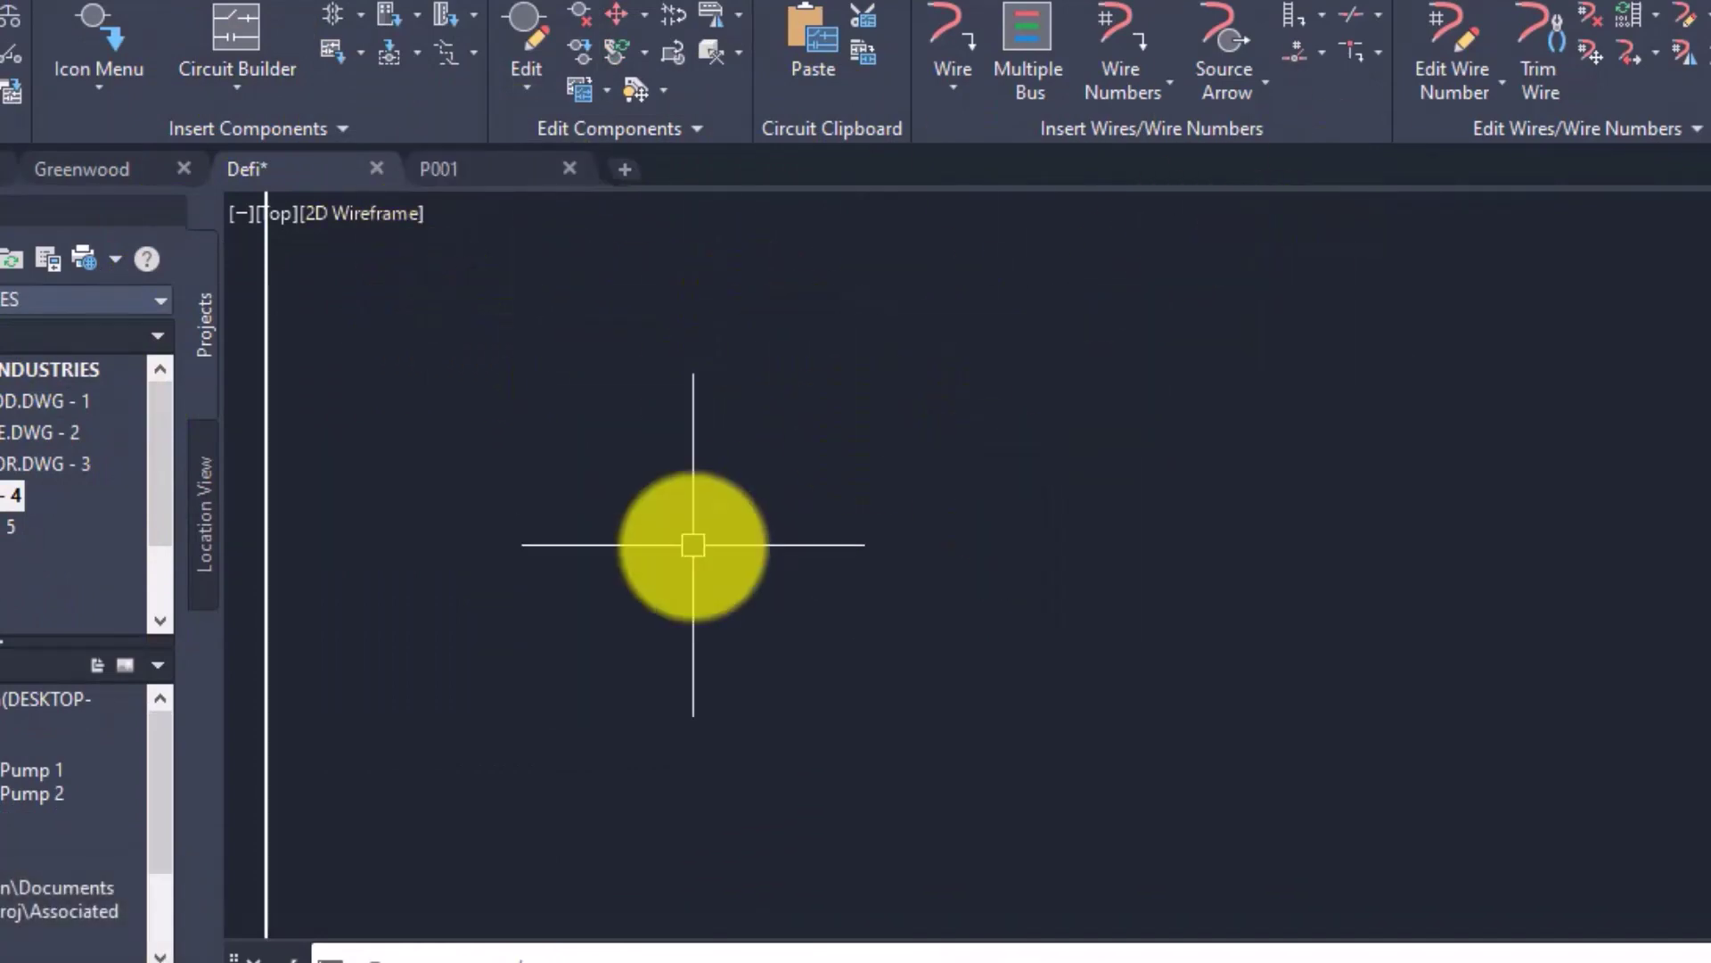
{"action": "left_click", "coordinate": [909, 282]}
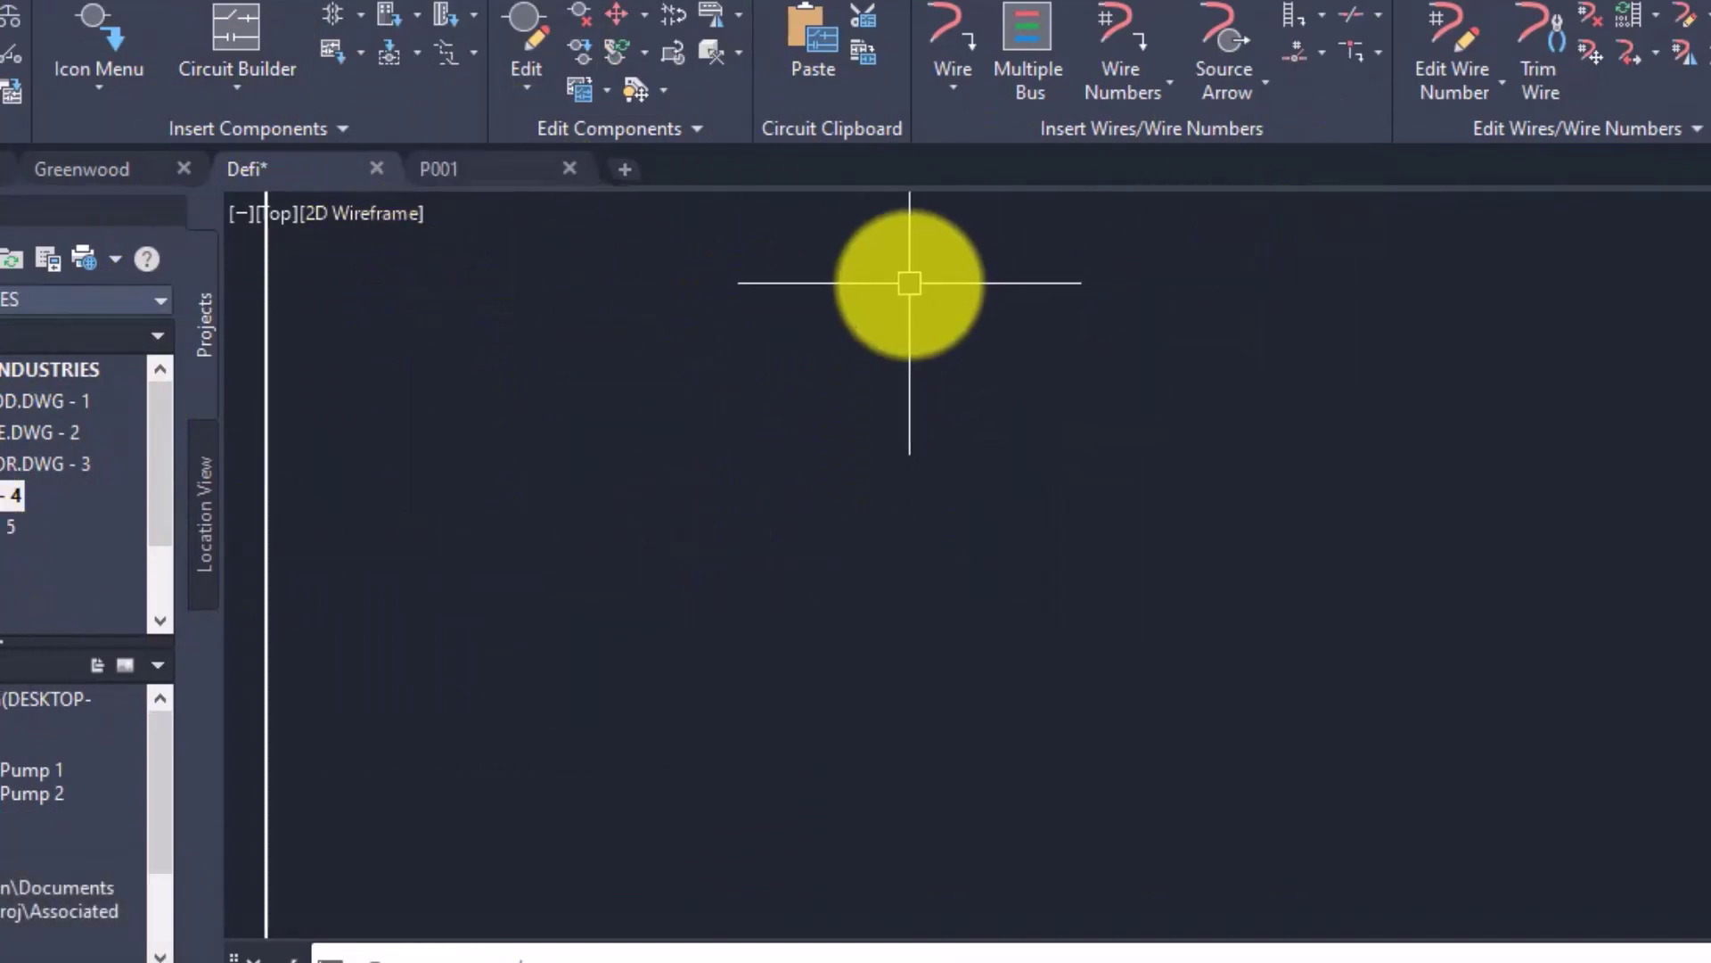
{"action": "right_click", "coordinate": [11, 496]}
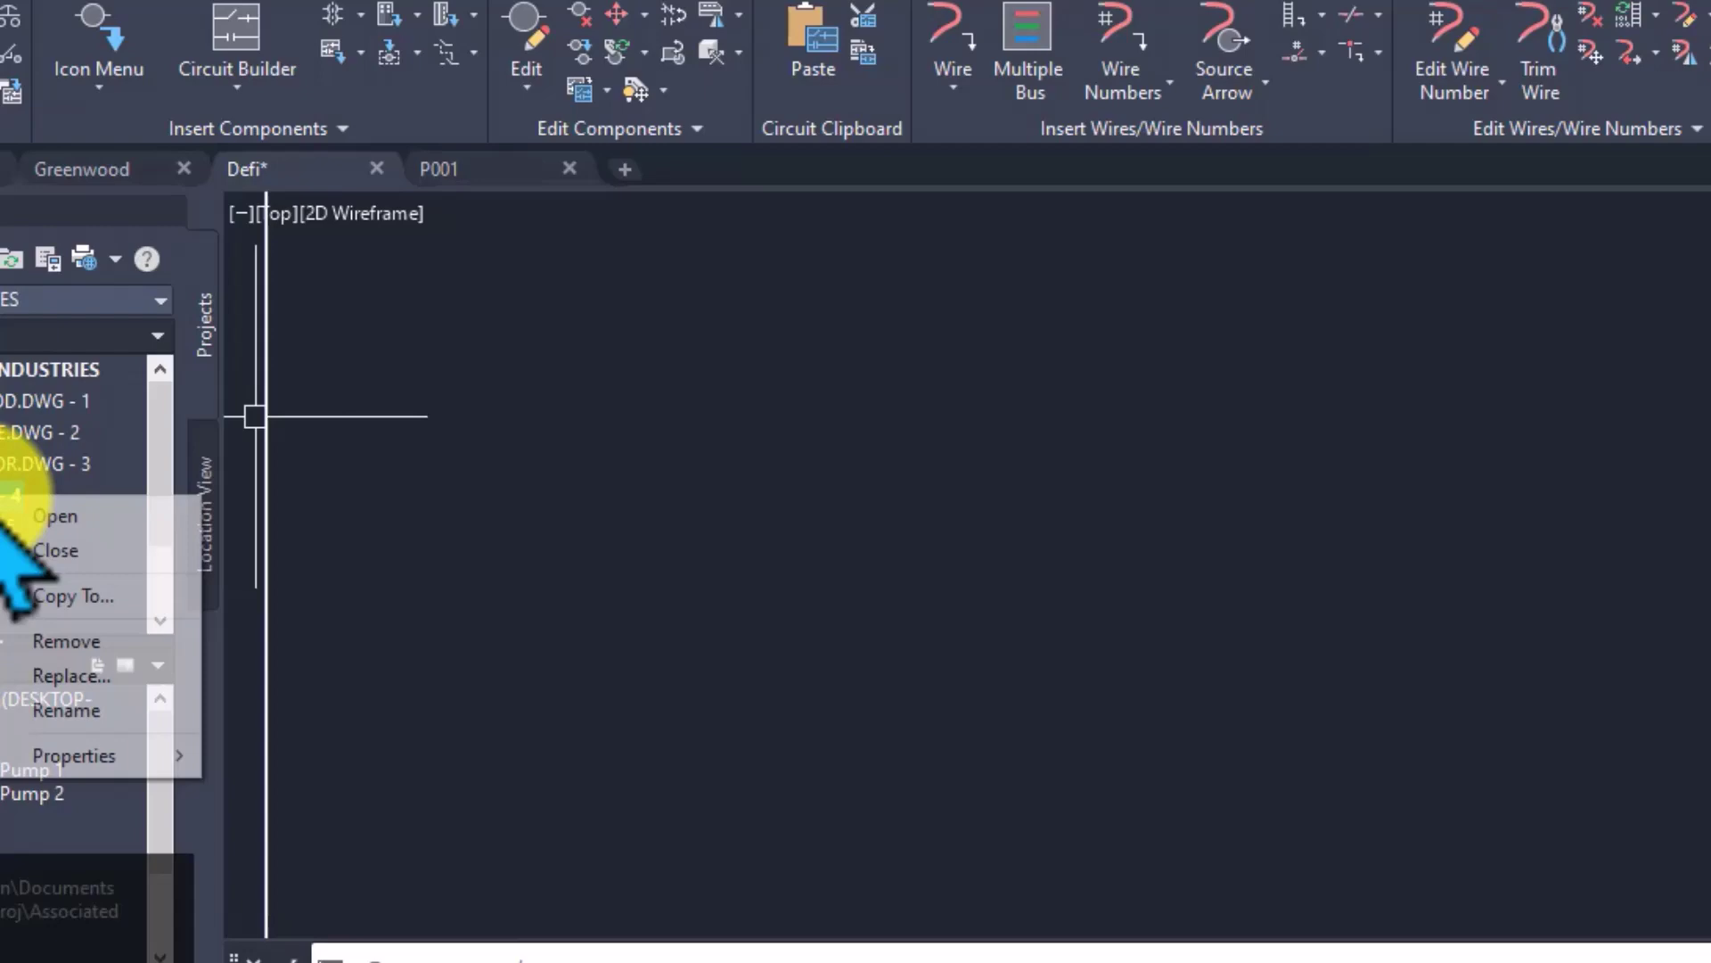
{"action": "mouse_move", "coordinate": [74, 755]}
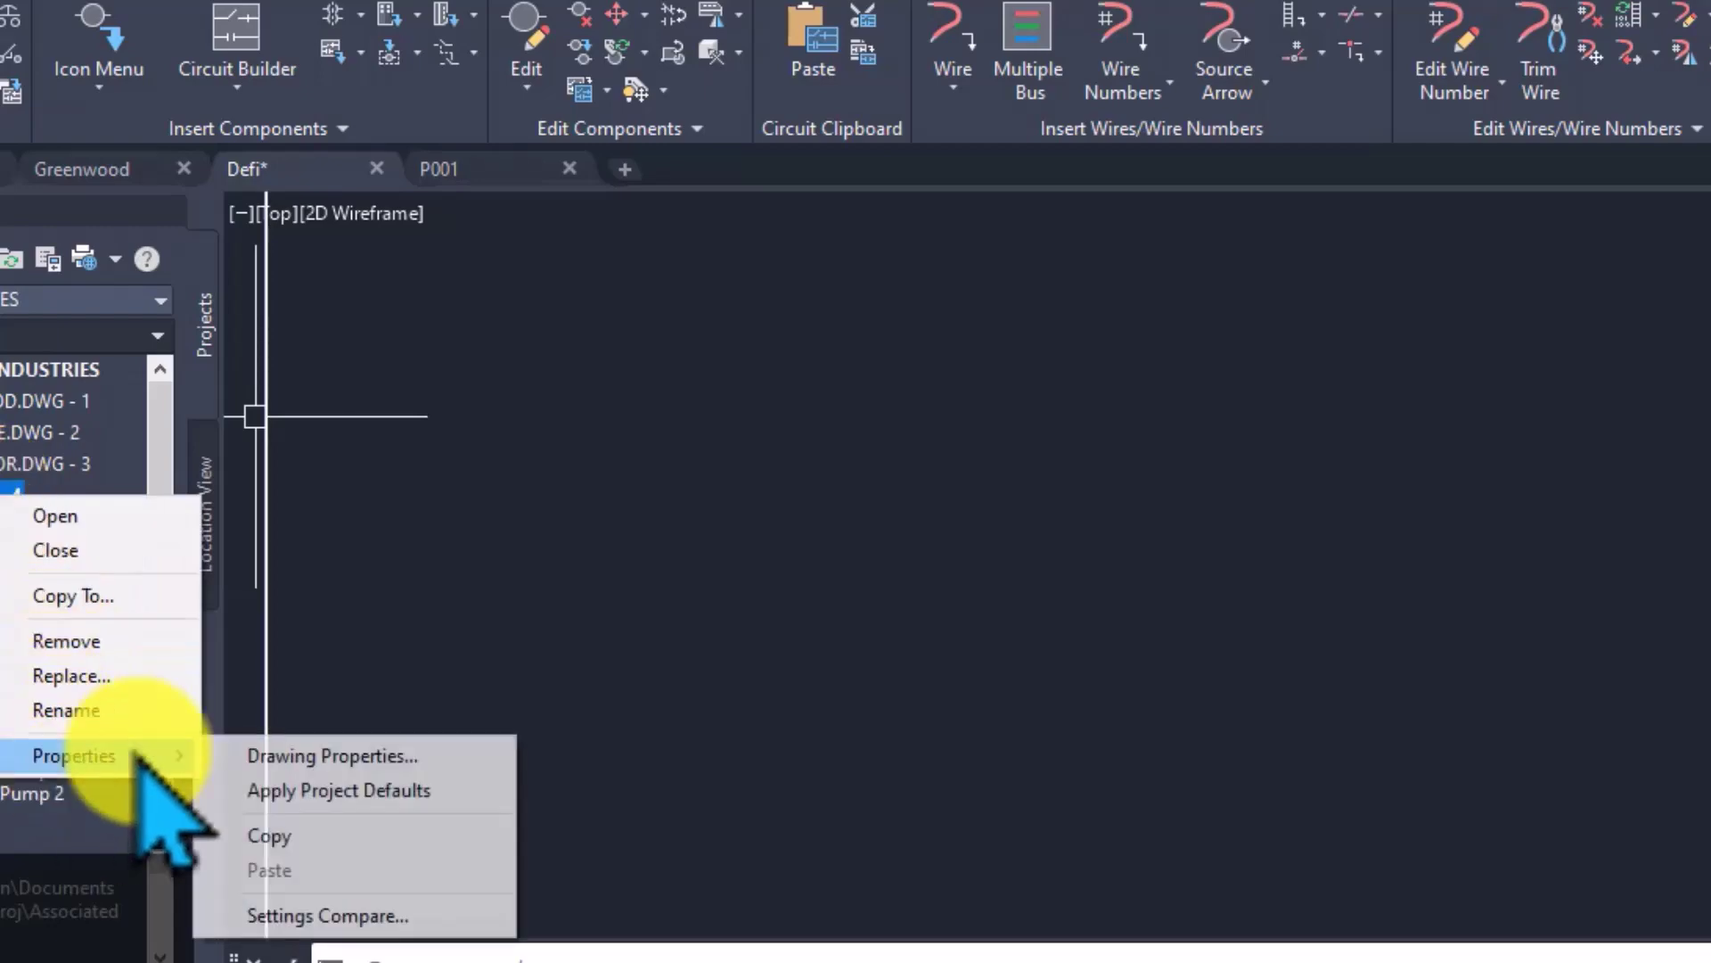
{"action": "left_click", "coordinate": [308, 753]}
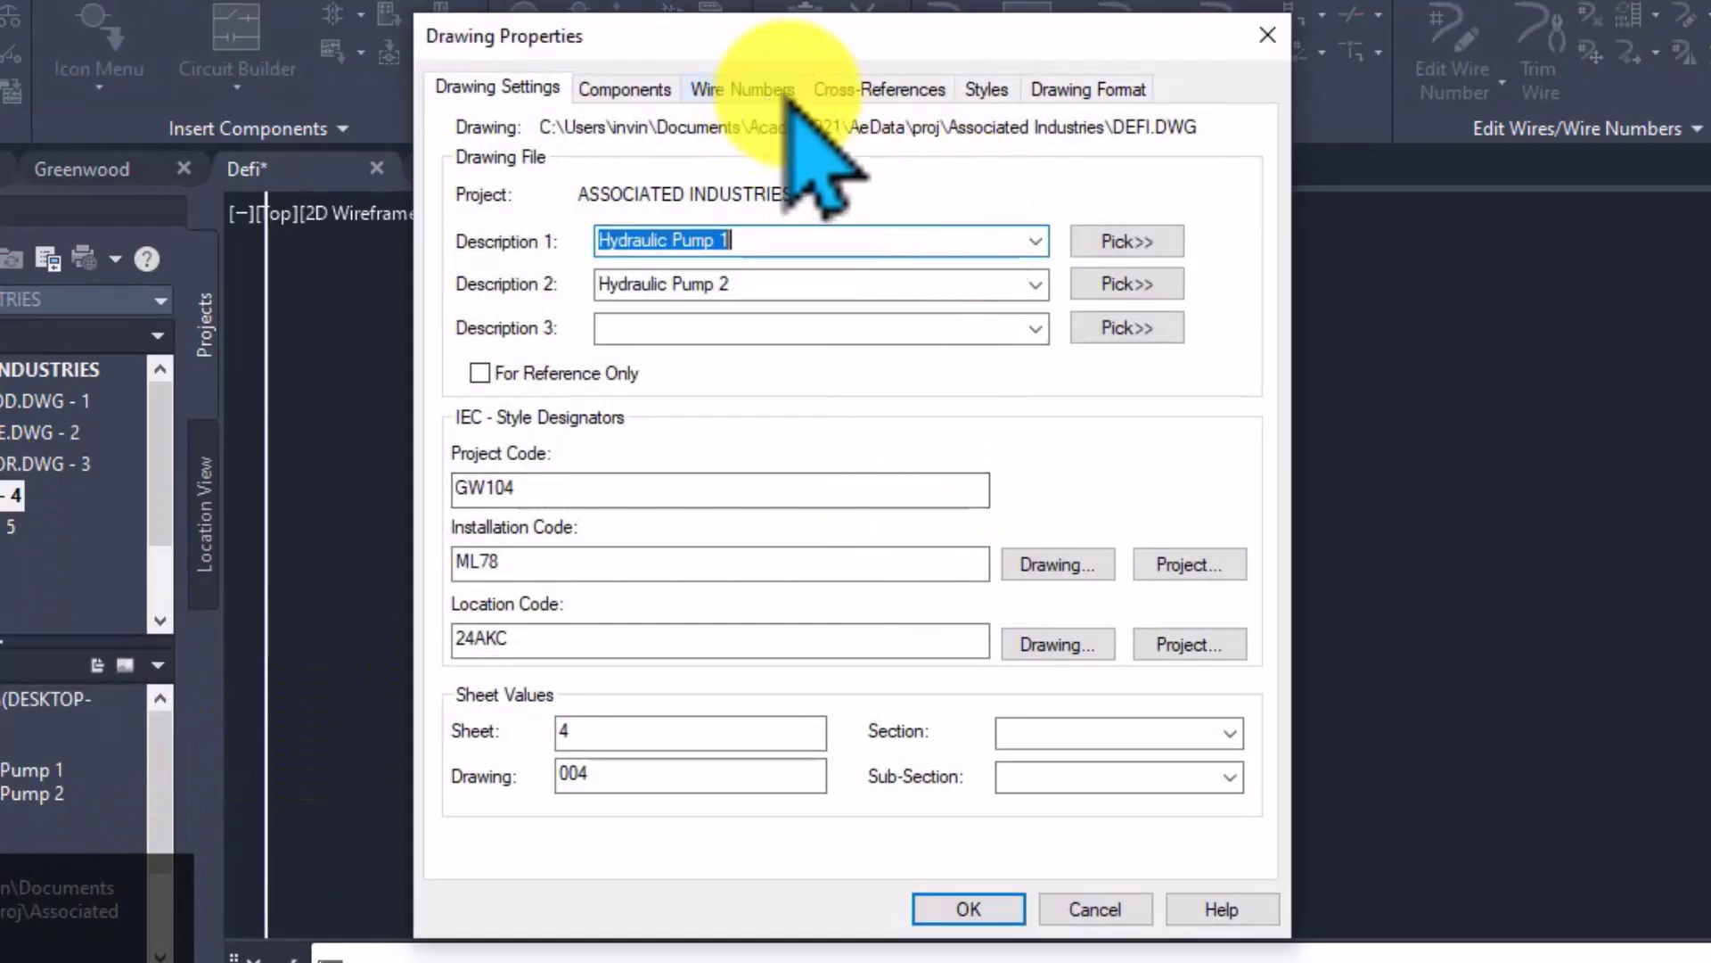
{"action": "left_click", "coordinate": [1090, 90]}
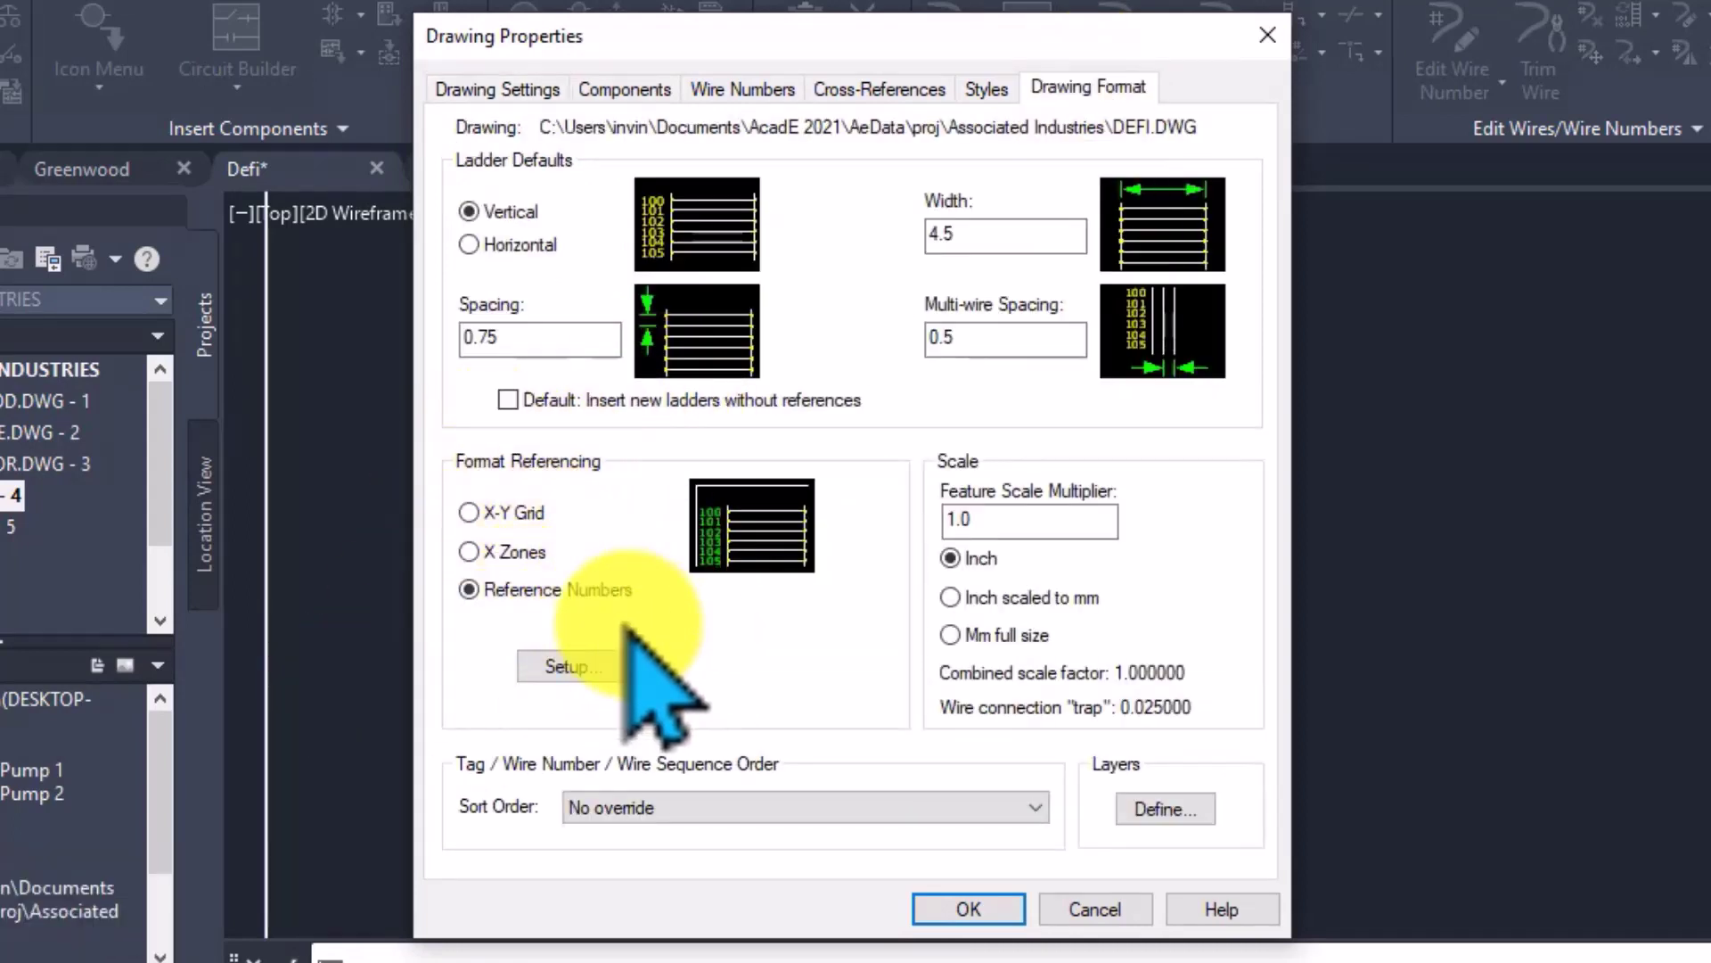
{"action": "left_click", "coordinate": [572, 666]}
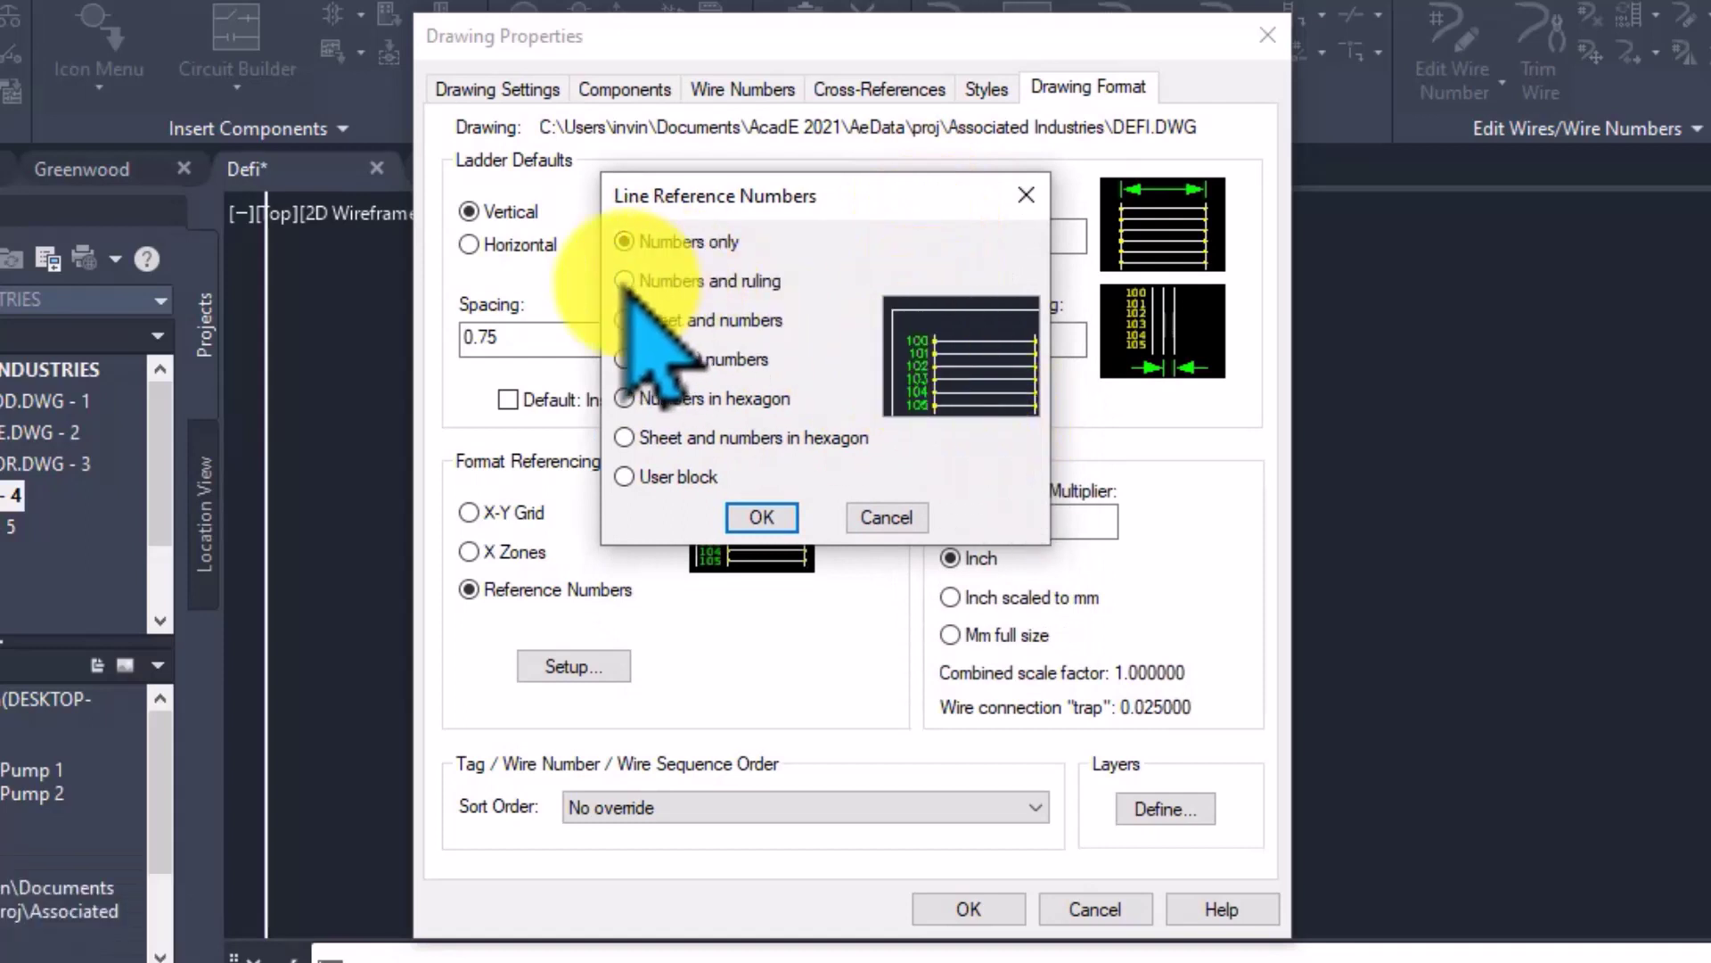
{"action": "left_click", "coordinate": [625, 281]}
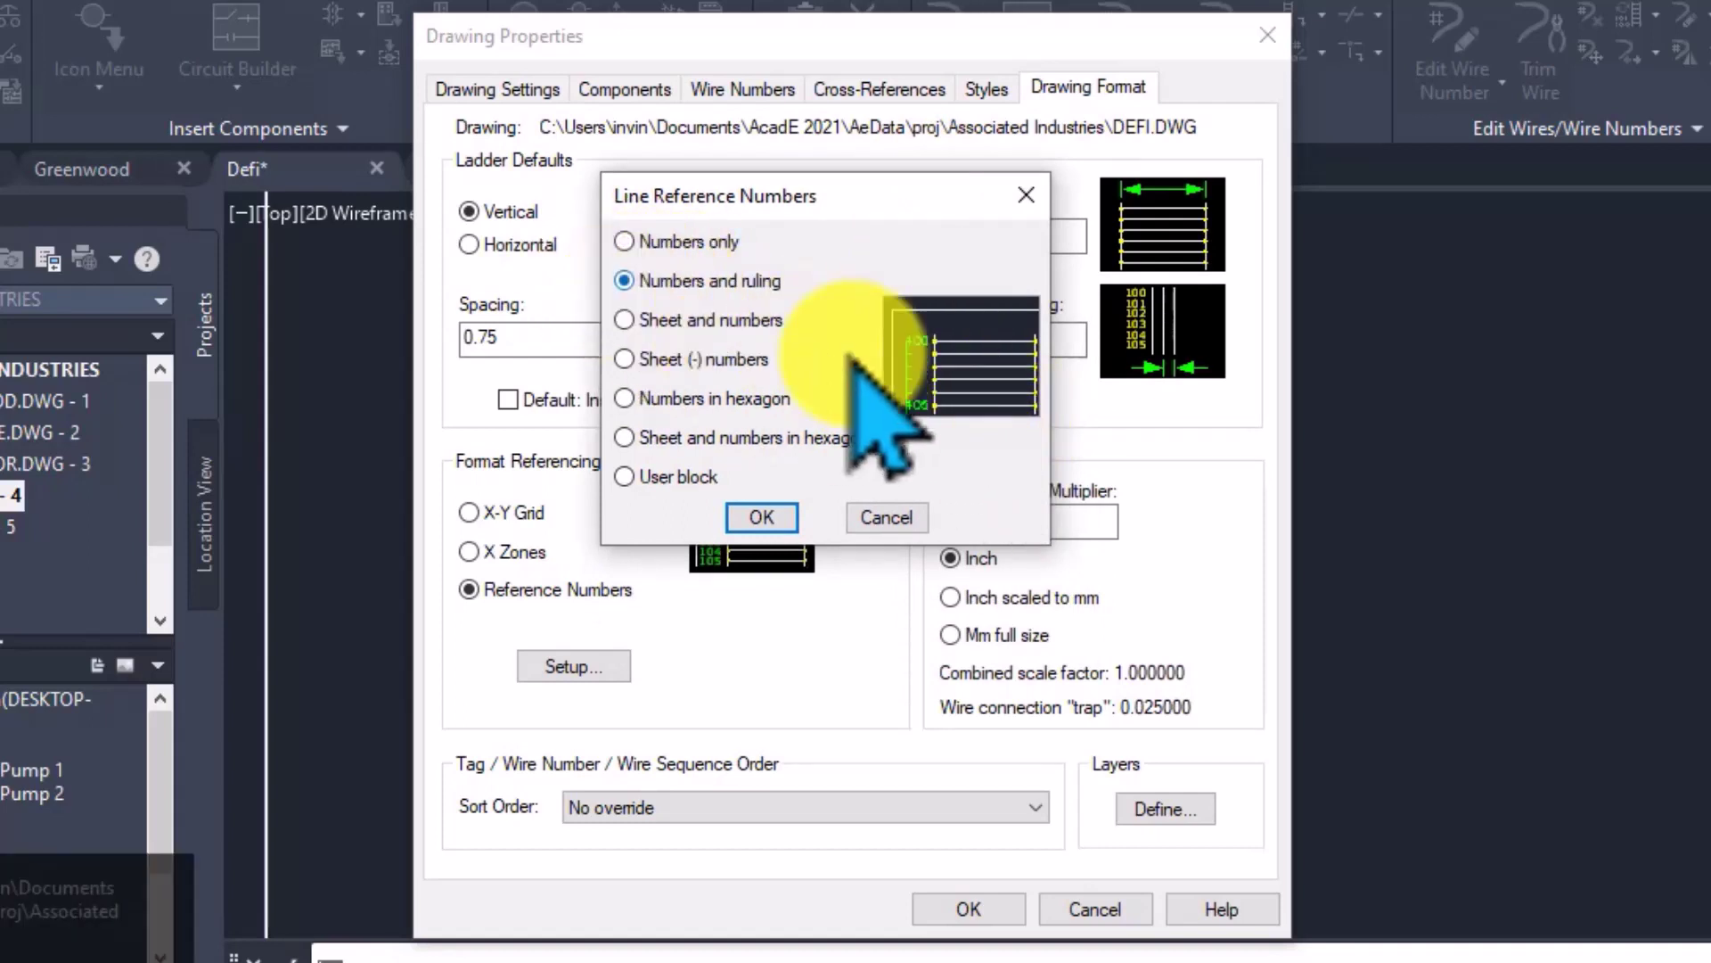
{"action": "left_click", "coordinate": [625, 319]}
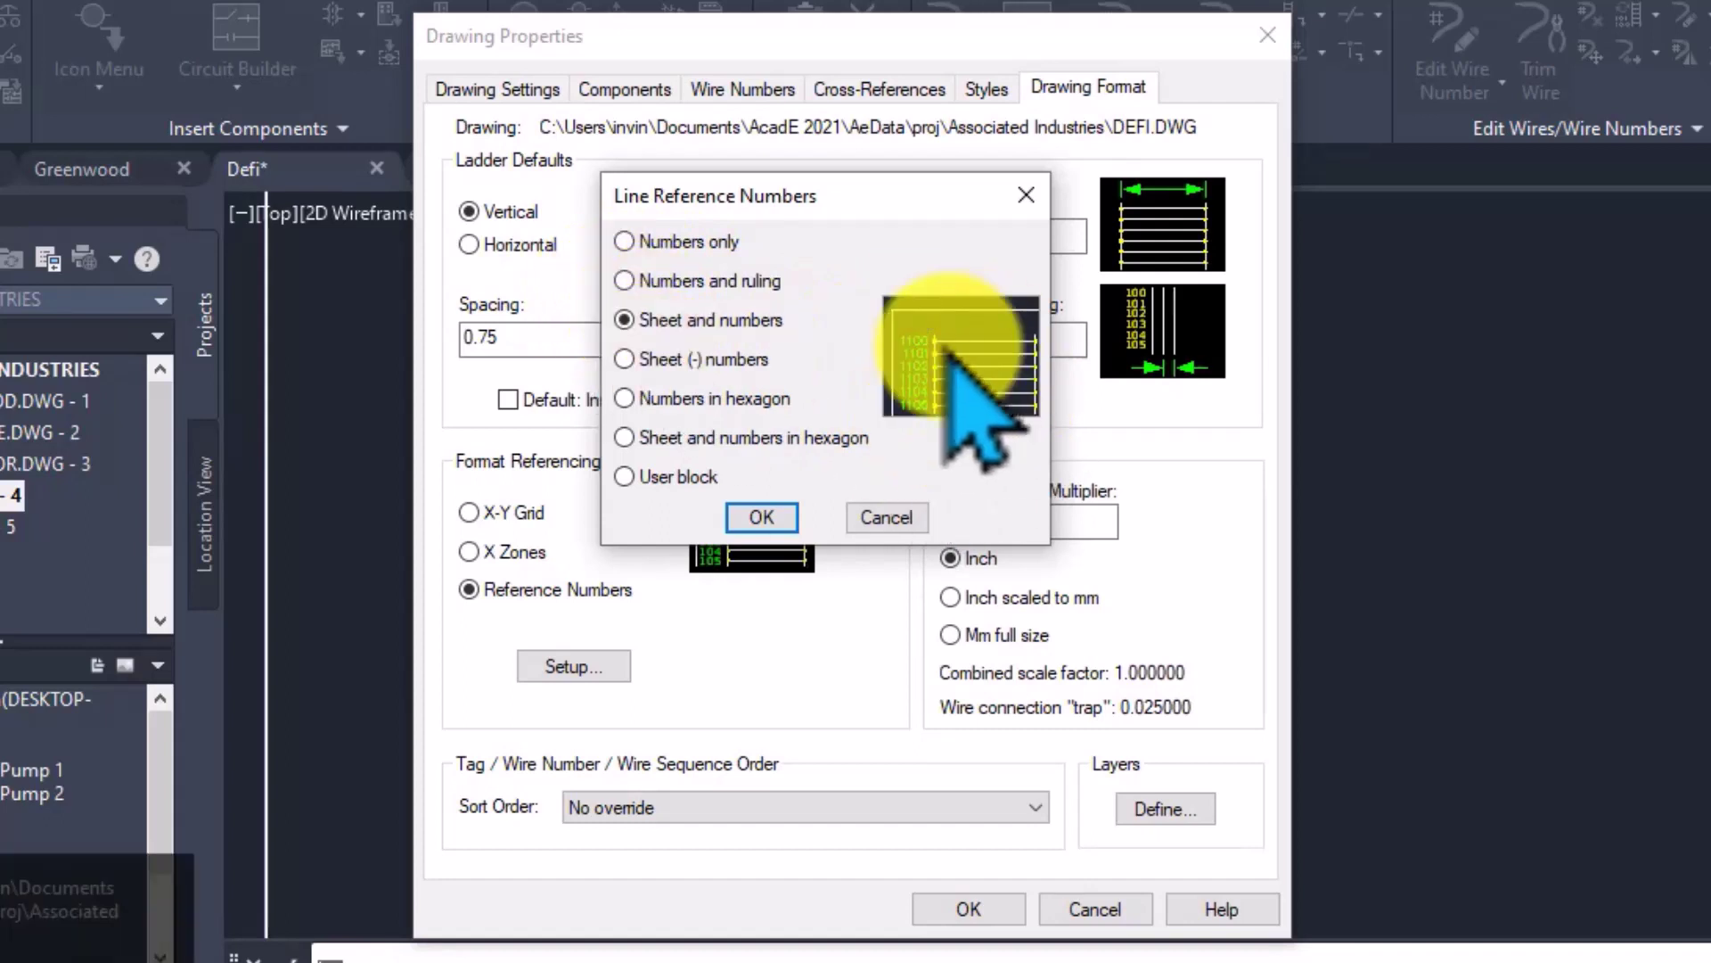
{"action": "left_click", "coordinate": [624, 358]}
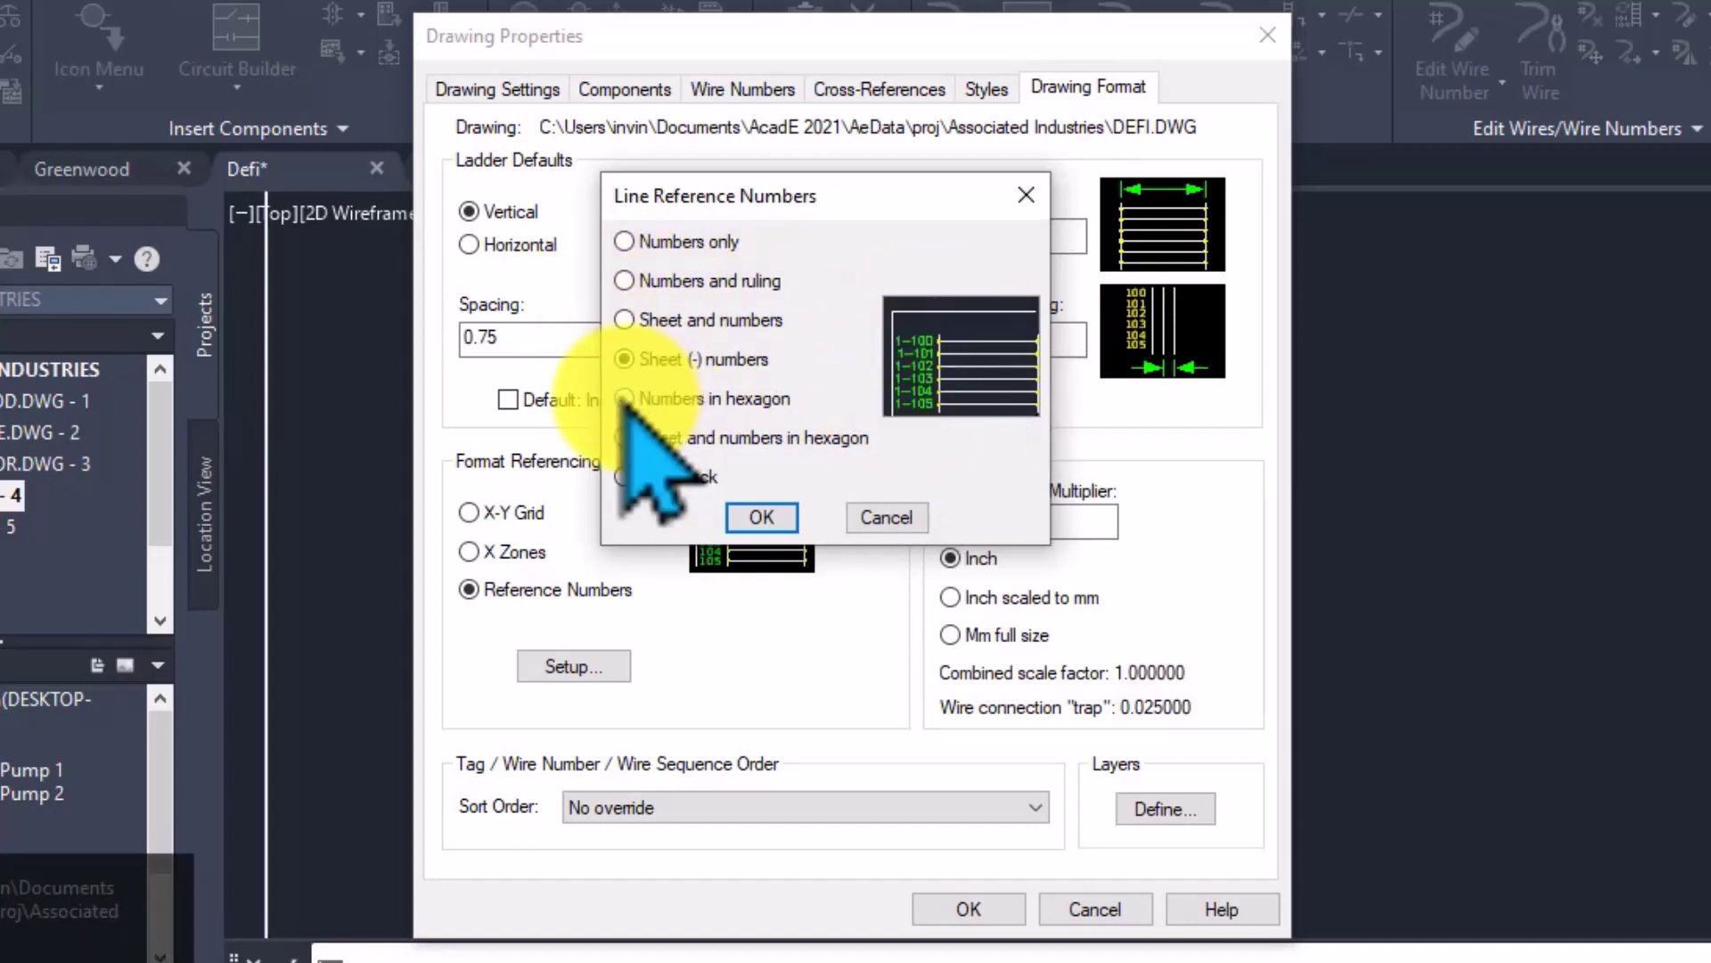
{"action": "left_click", "coordinate": [676, 241]}
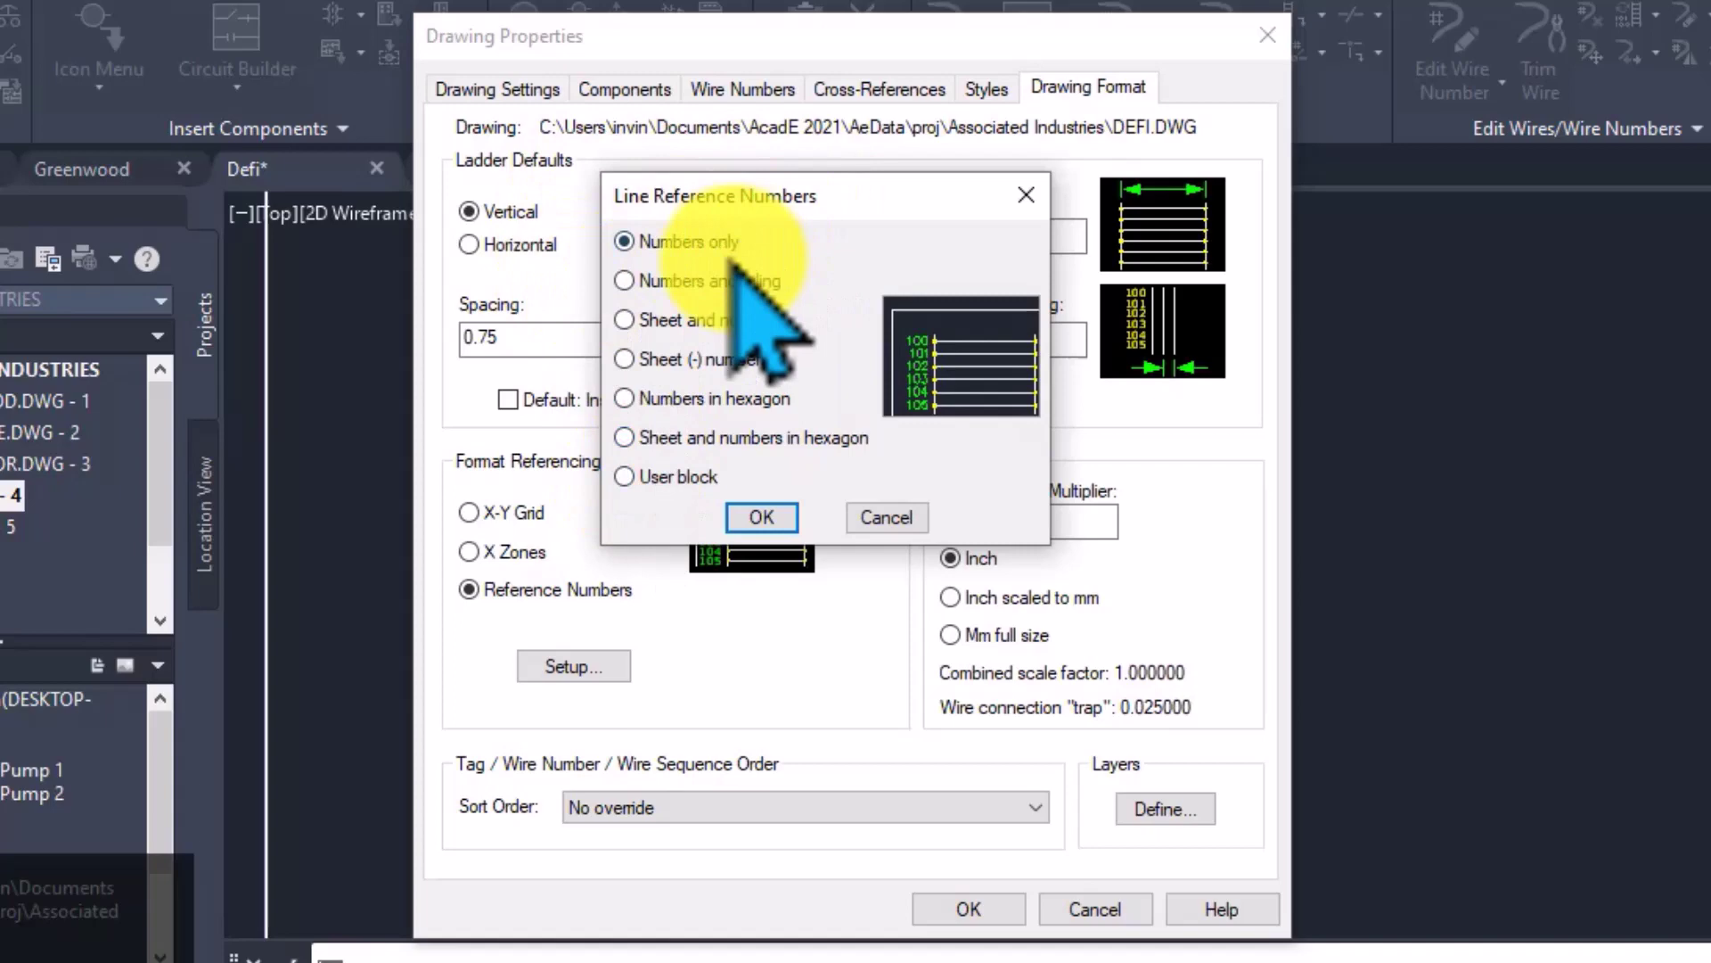
{"action": "left_click", "coordinate": [761, 518]}
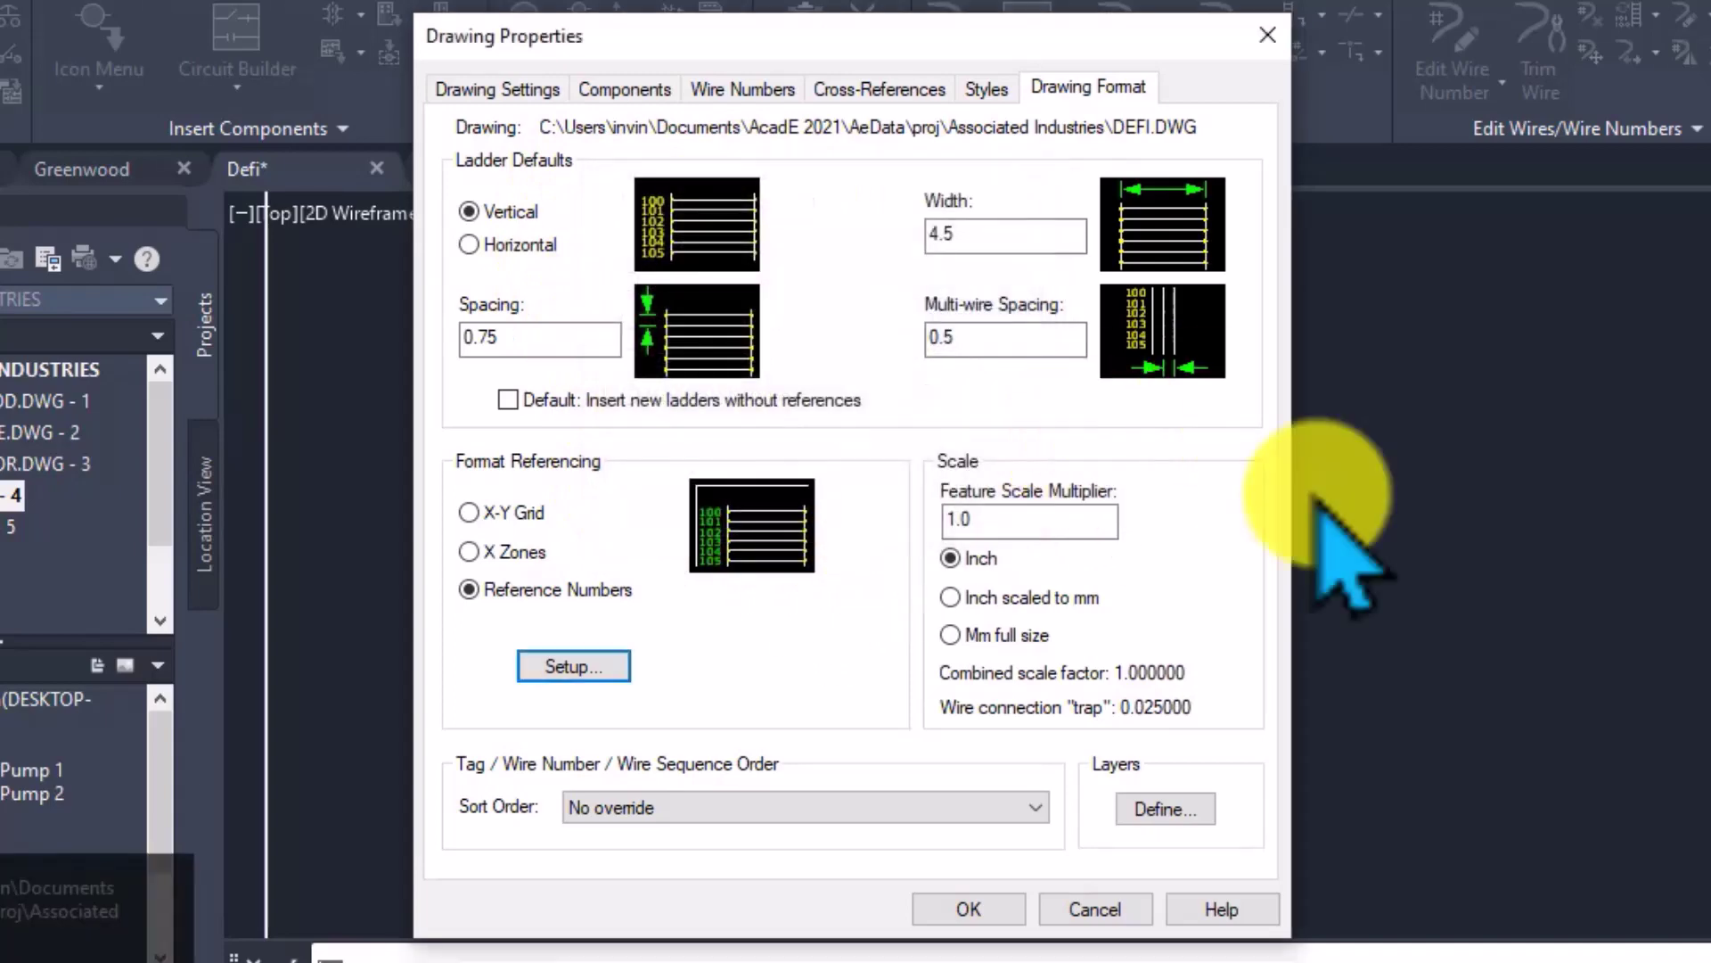
{"action": "left_click", "coordinate": [970, 916]}
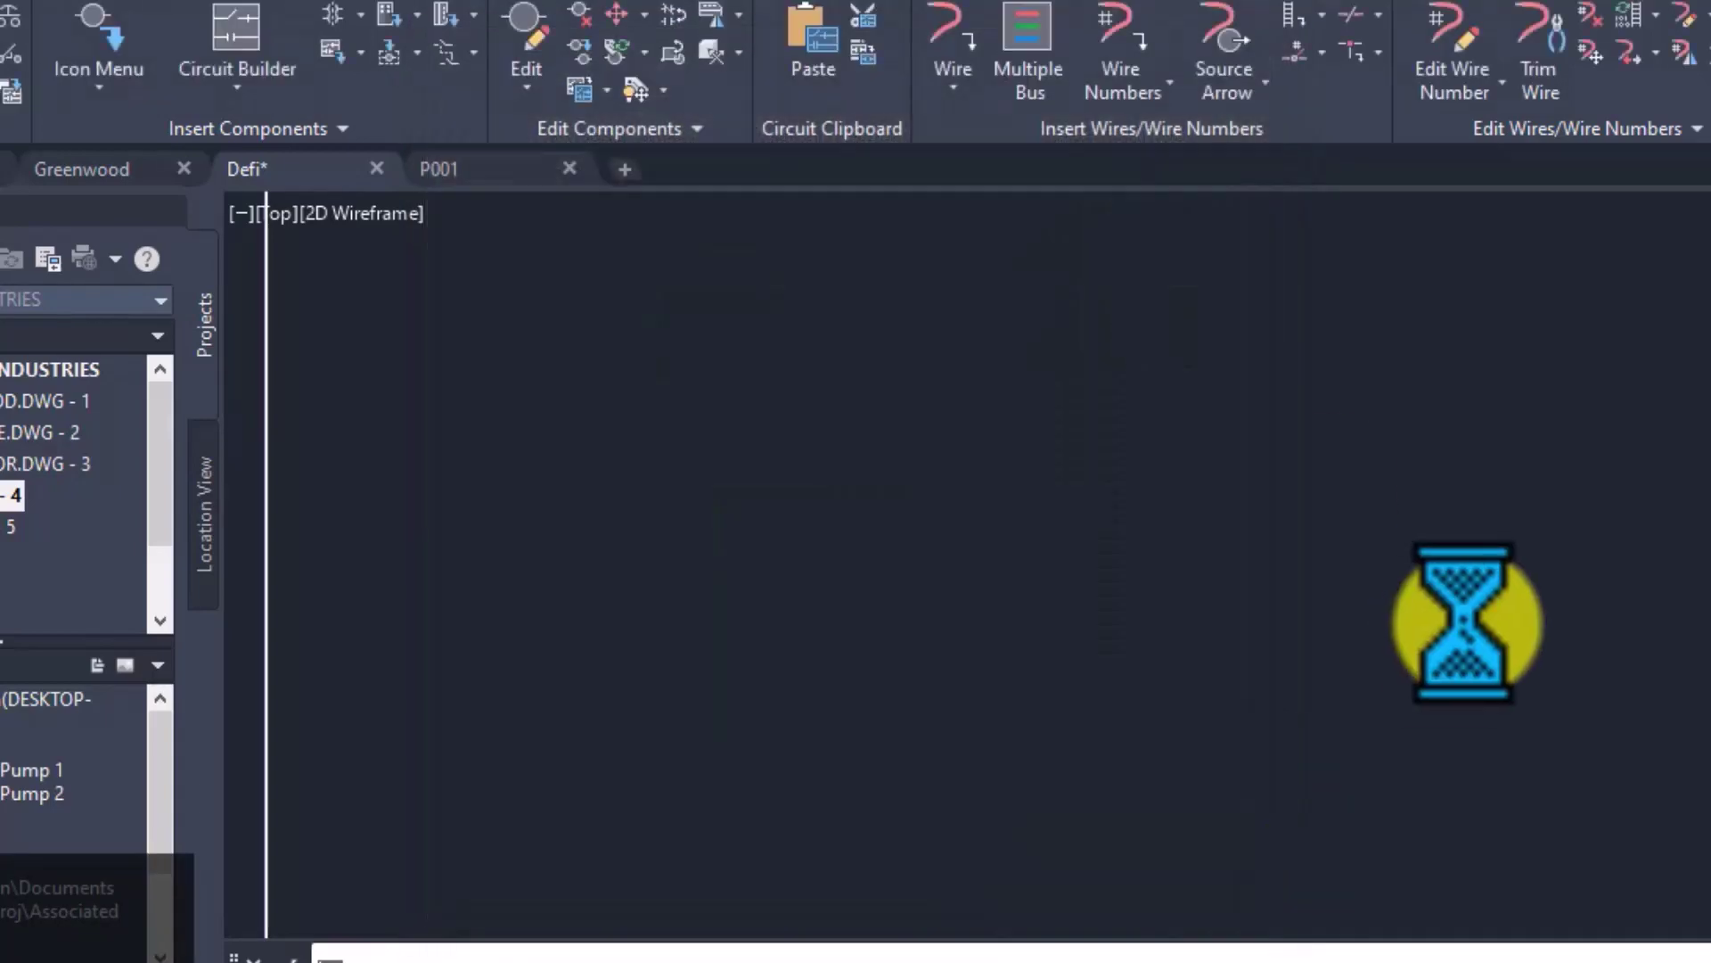
Accept Insert Ladder settings: width 4.5, spacing 0.75, 1st reference 1, rungs drawn
{"action": "left_click", "coordinate": [1326, 30]}
{"action": "left_click", "coordinate": [1331, 64]}
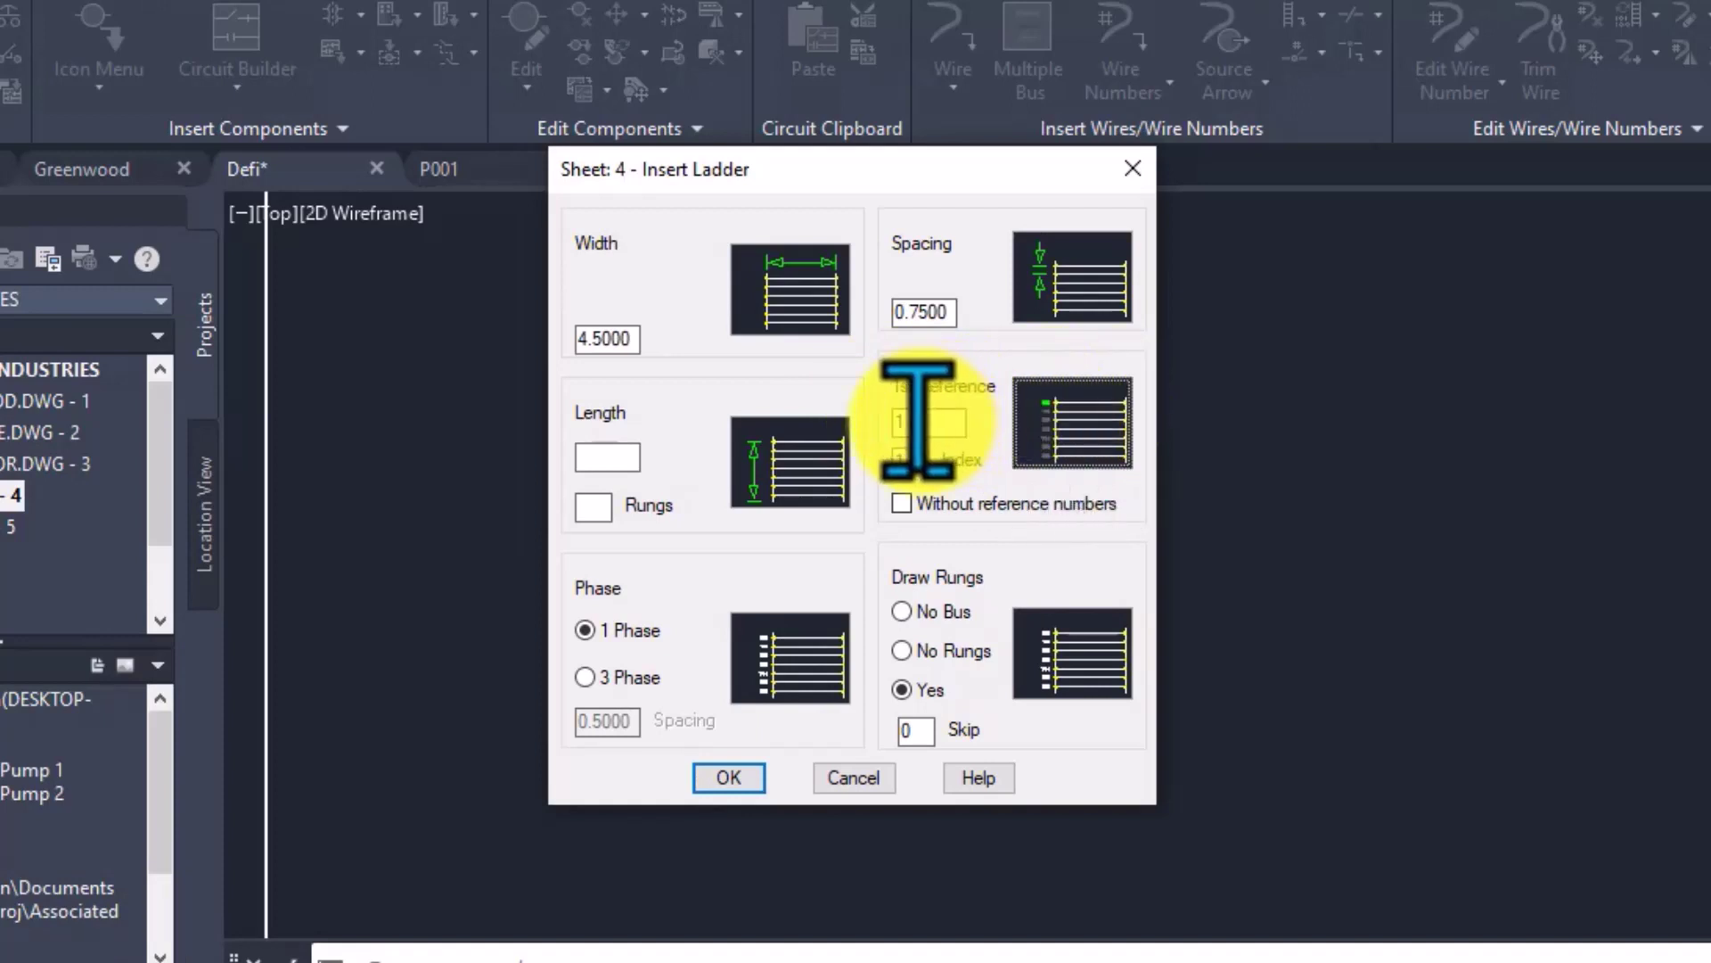
{"action": "mouse_move", "coordinate": [936, 423]}
{"action": "left_mouse_down"}
{"action": "mouse_move", "coordinate": [799, 428]}
{"action": "mouse_move", "coordinate": [922, 415]}
{"action": "left_mouse_up"}
{"action": "key", "text": "BackSpace"}
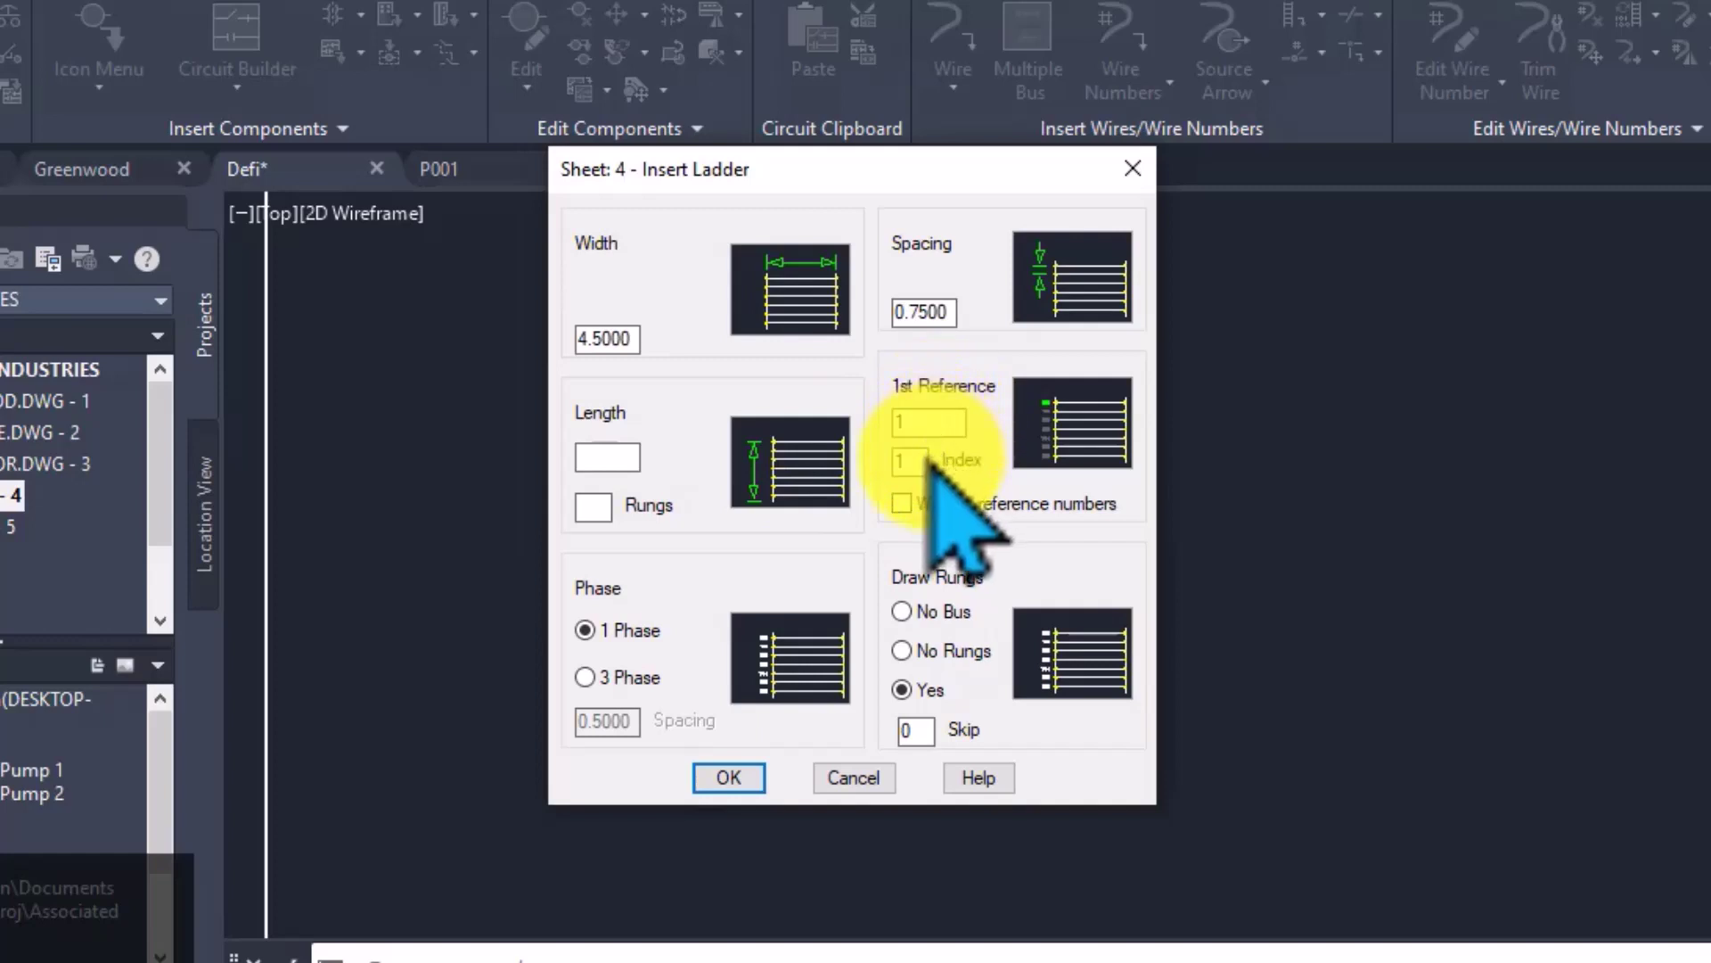
{"action": "type", "text": "1"}
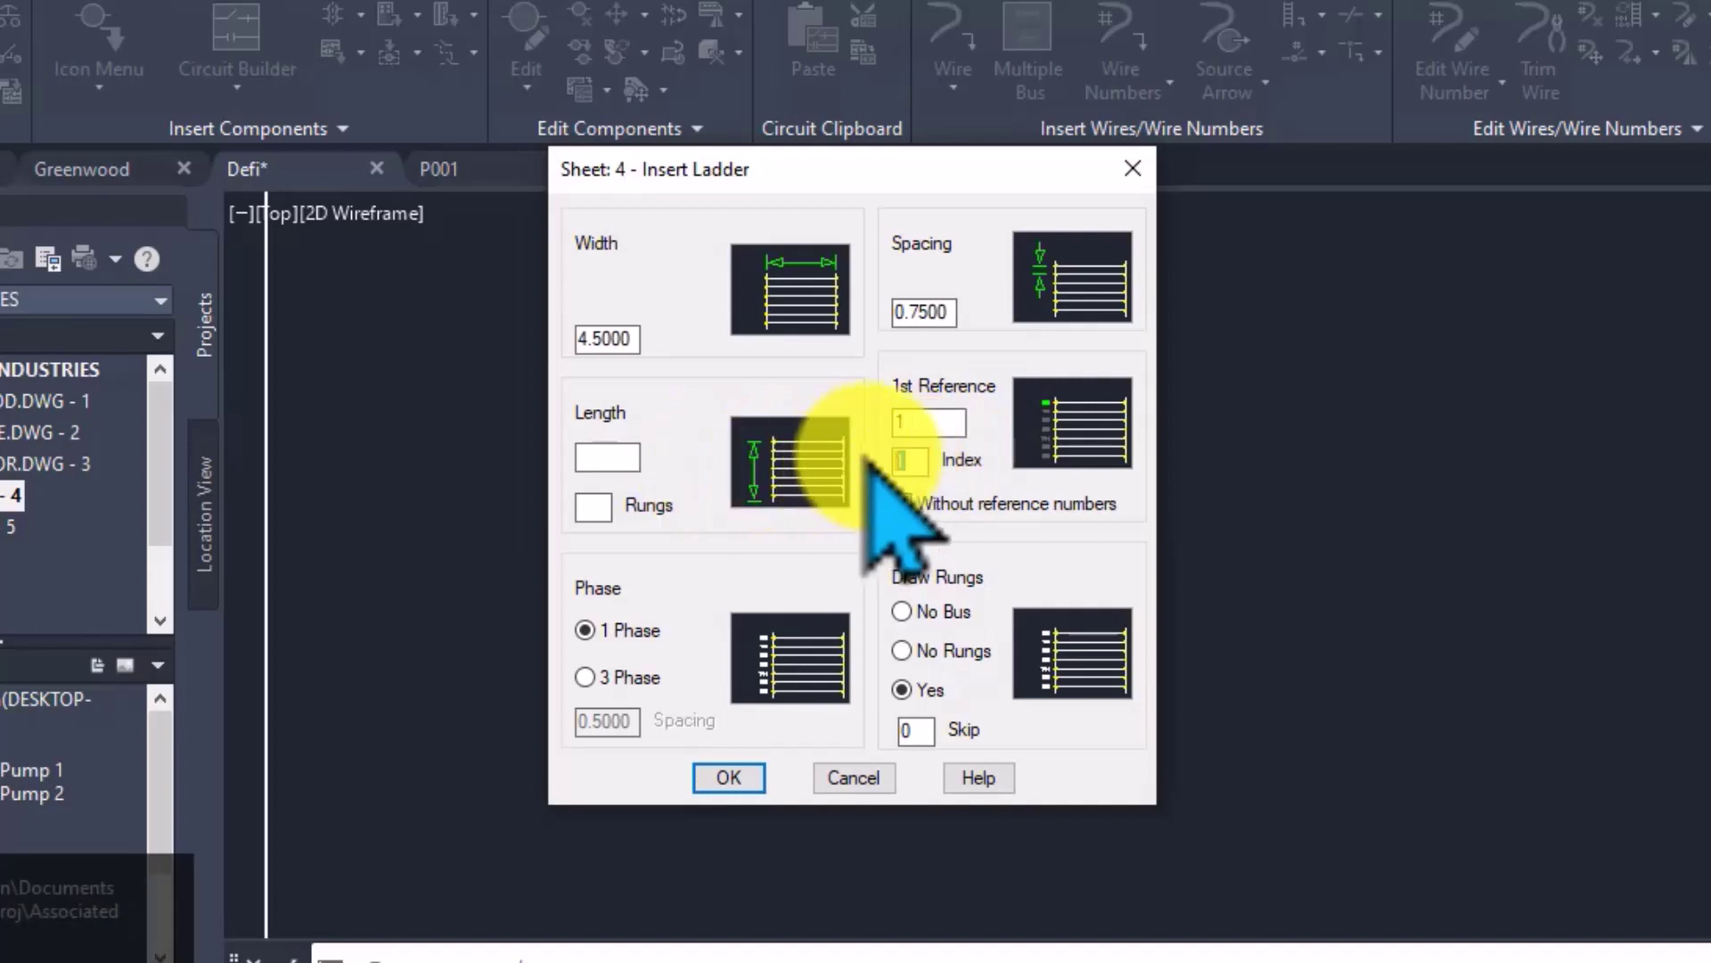
{"action": "left_click", "coordinate": [914, 459]}
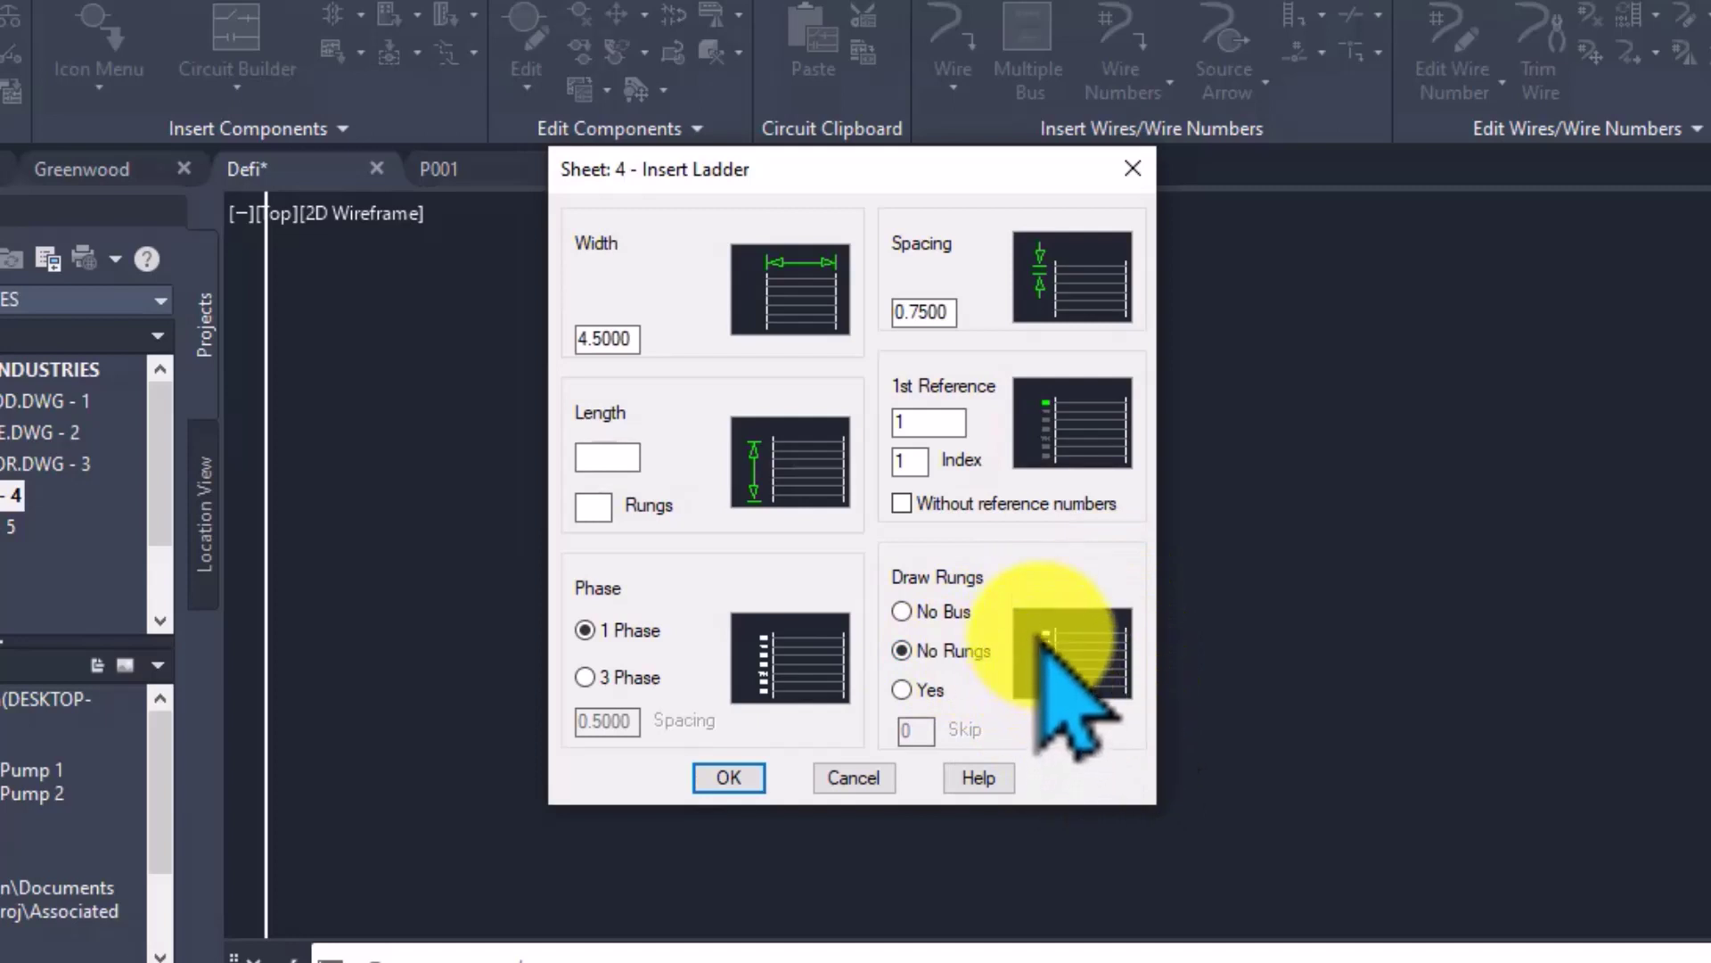
{"action": "left_click", "coordinate": [901, 690]}
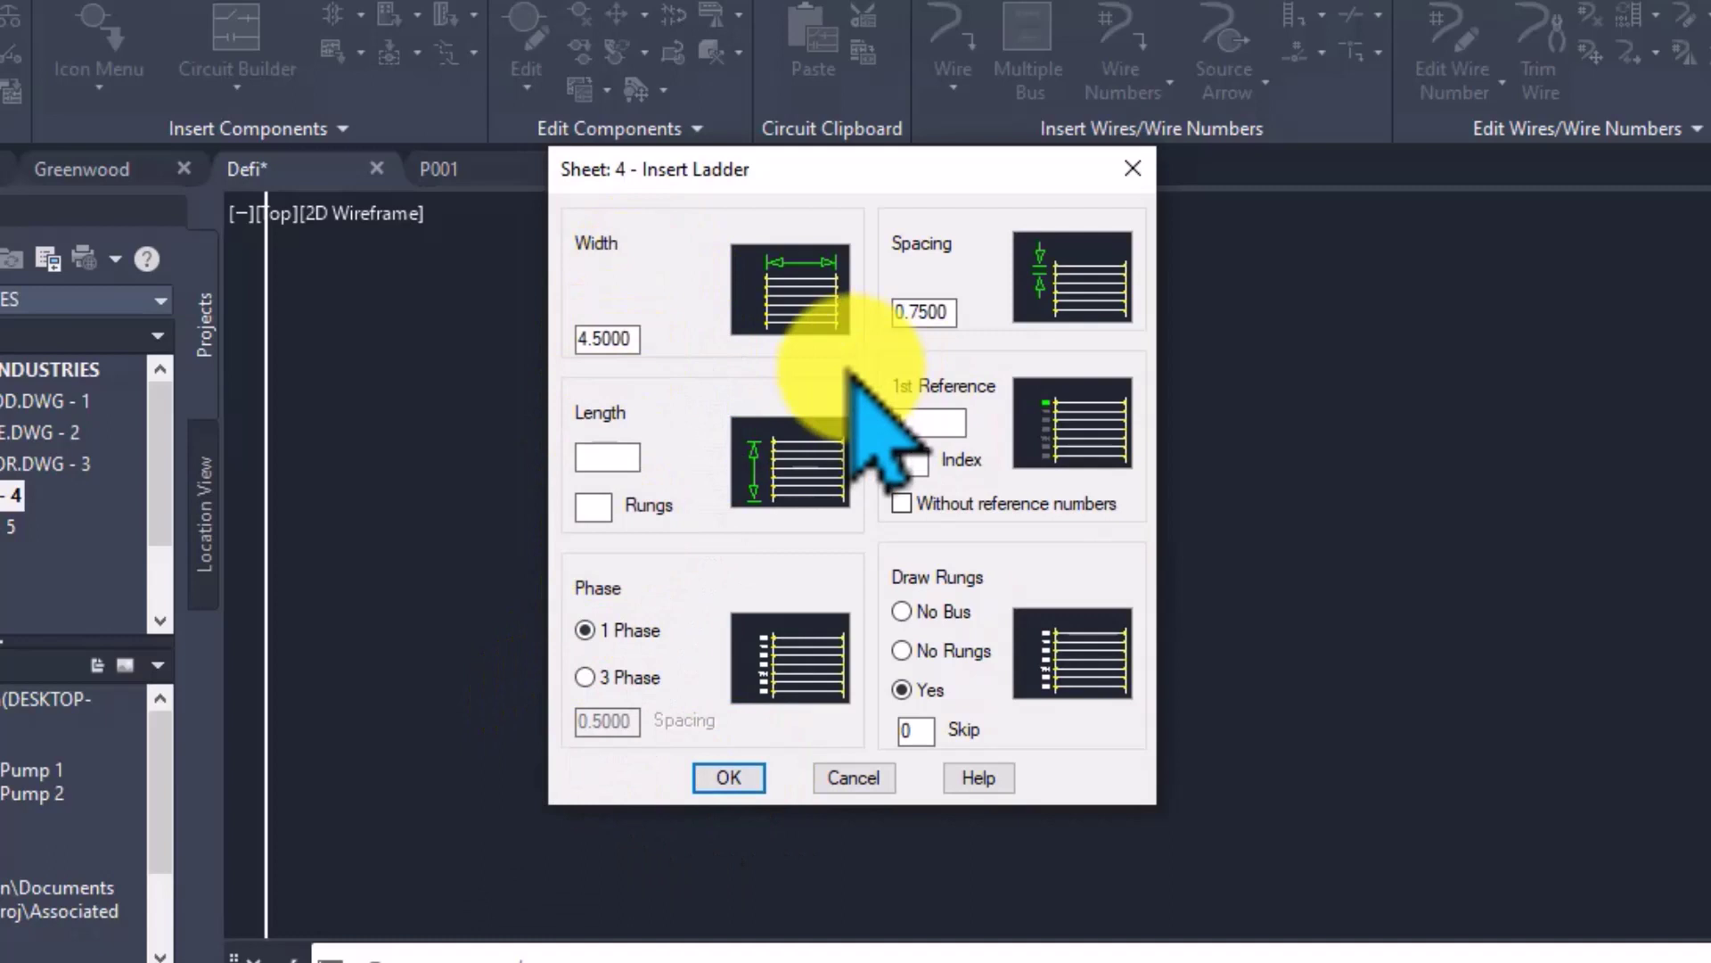
{"action": "left_click", "coordinate": [755, 781]}
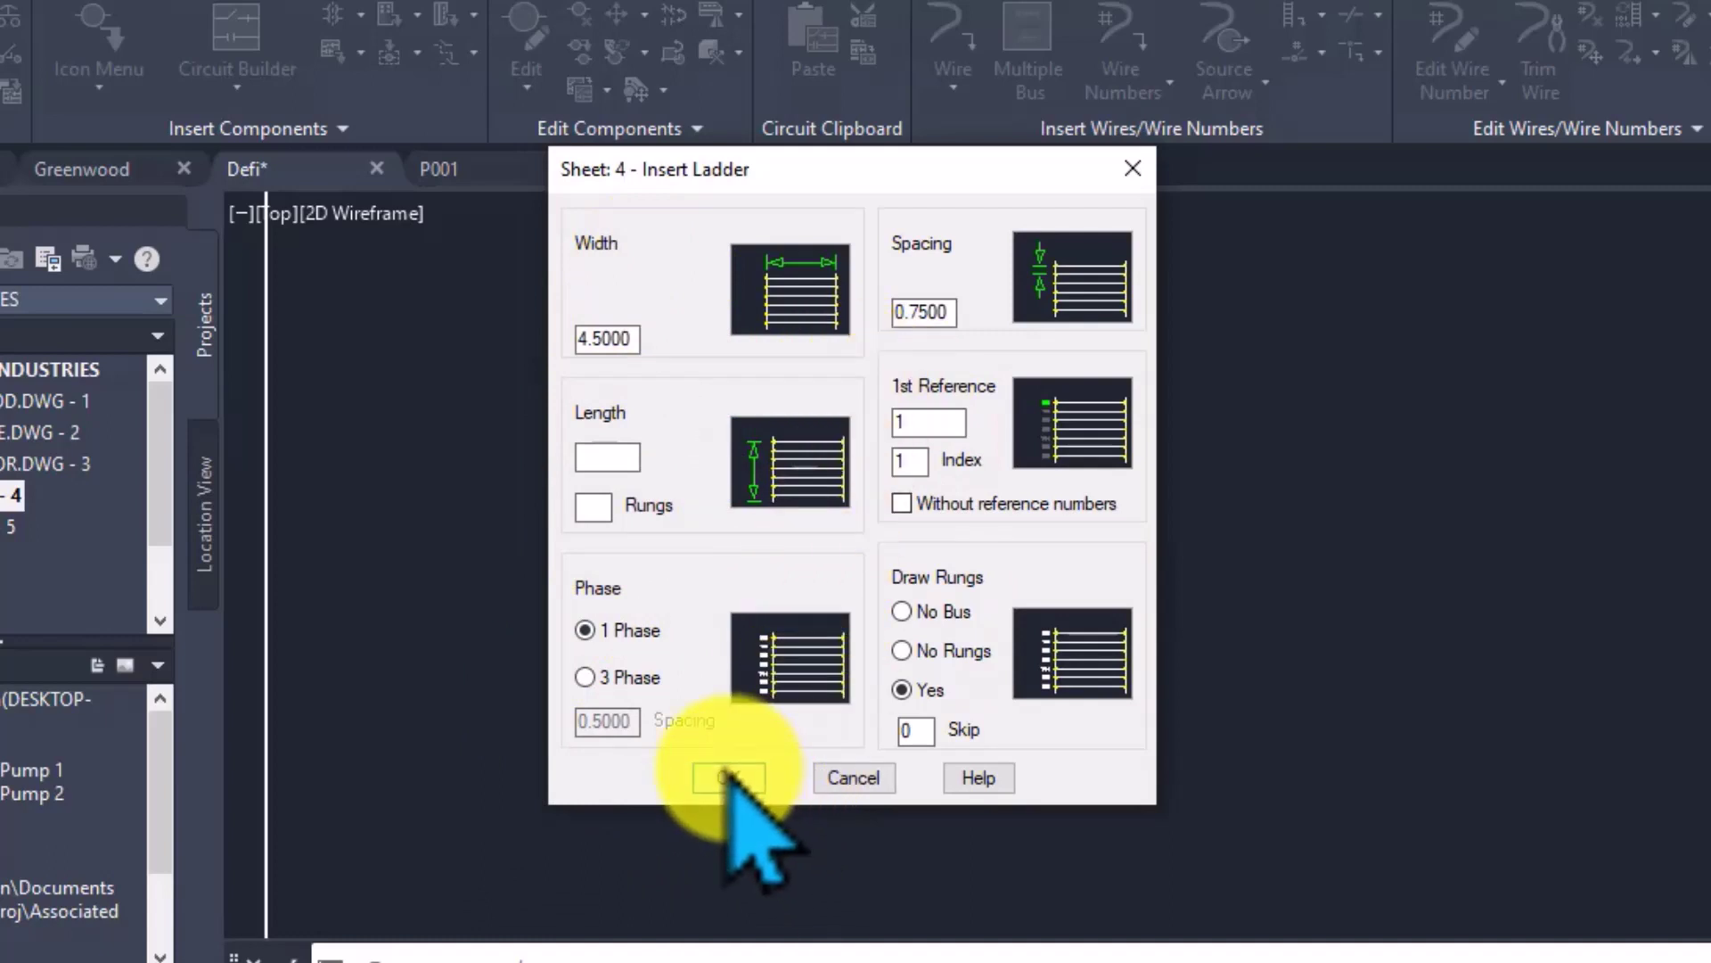
Place the ladder from its top start point down to rung 11, numbered 1–11
{"action": "left_click", "coordinate": [729, 777]}
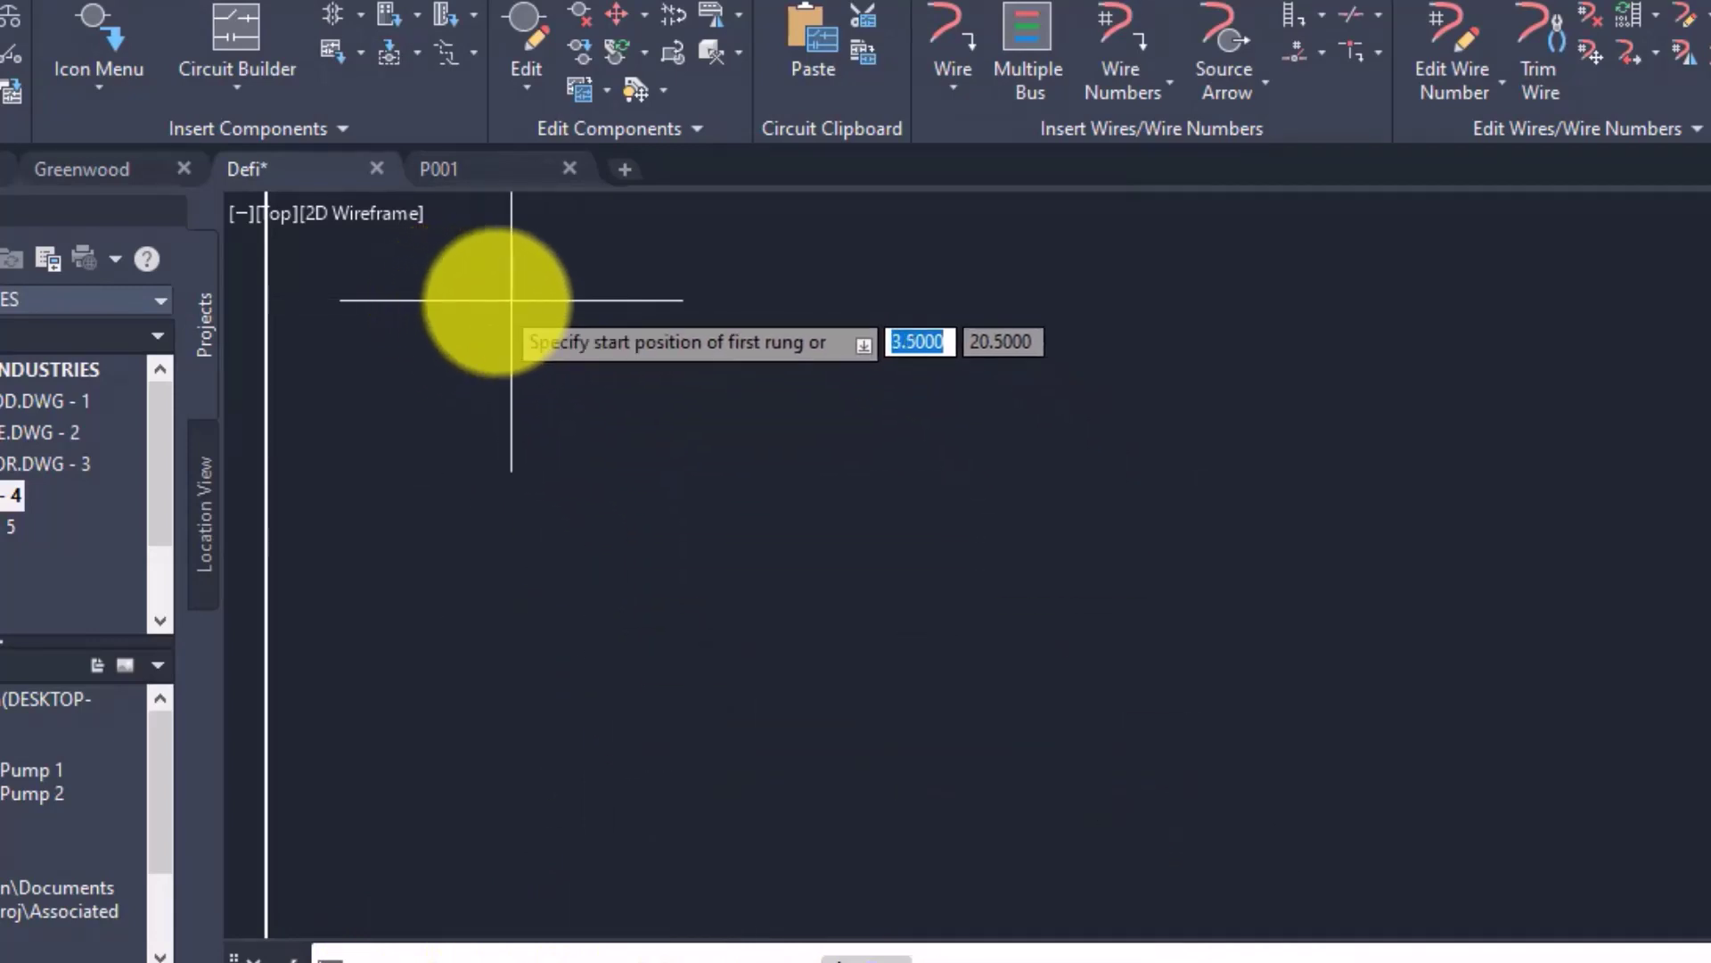
{"action": "left_click", "coordinate": [512, 301]}
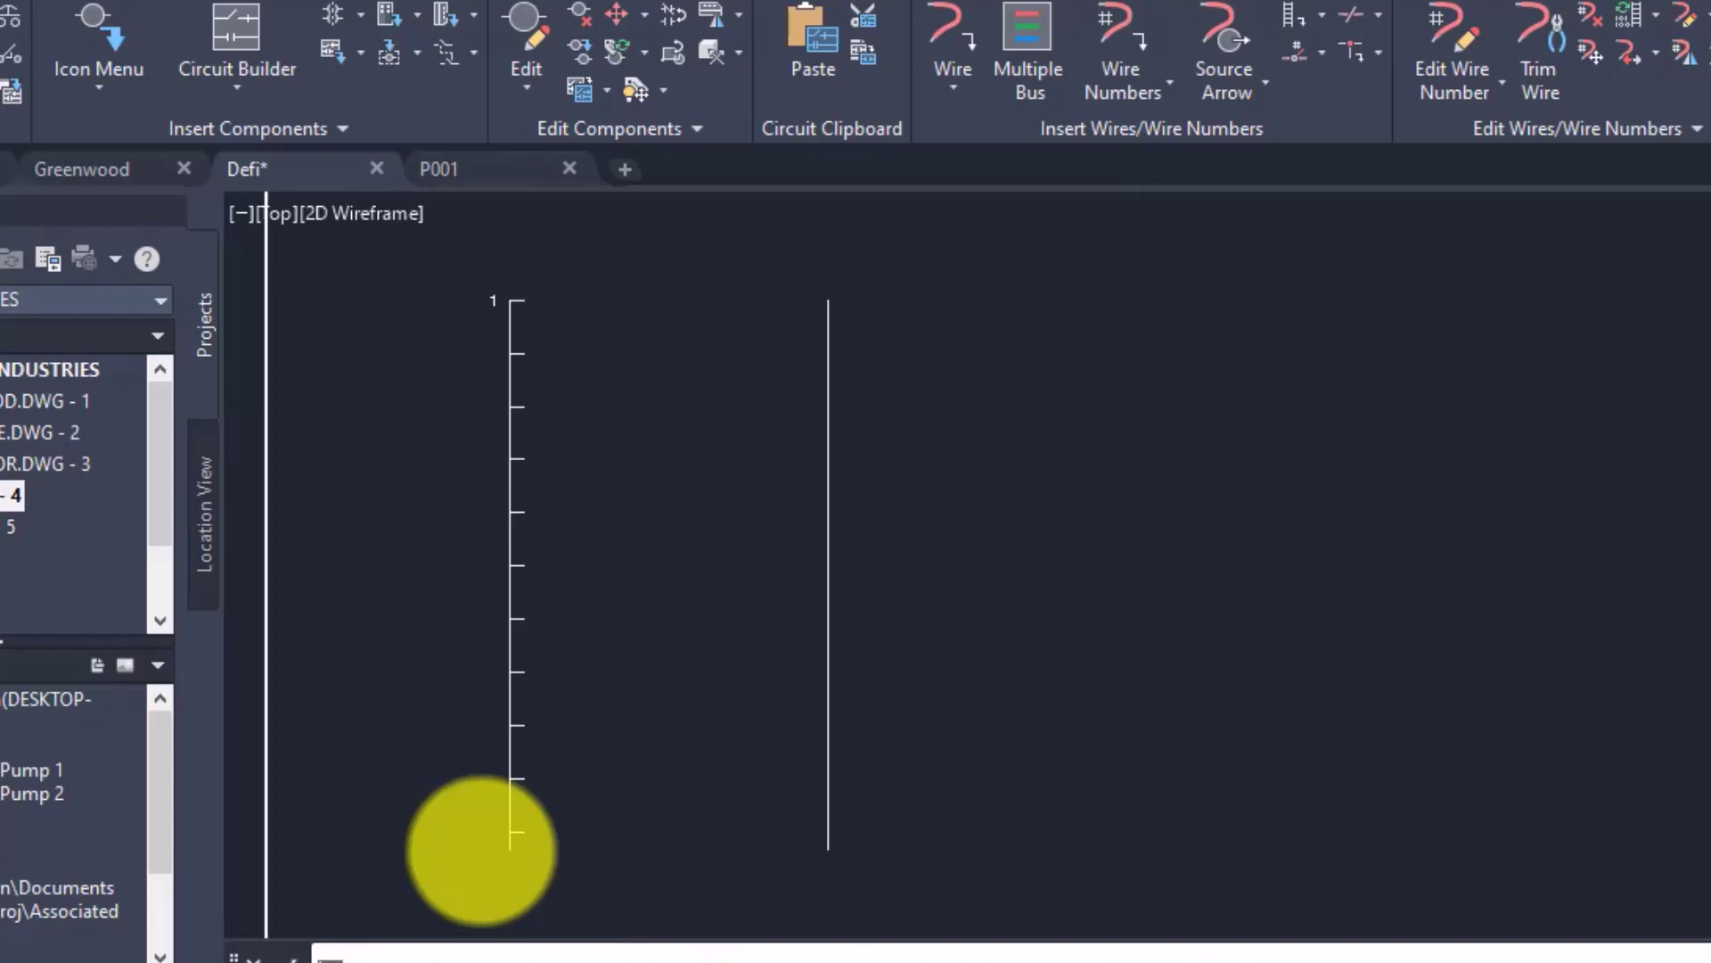
{"action": "left_click", "coordinate": [509, 836]}
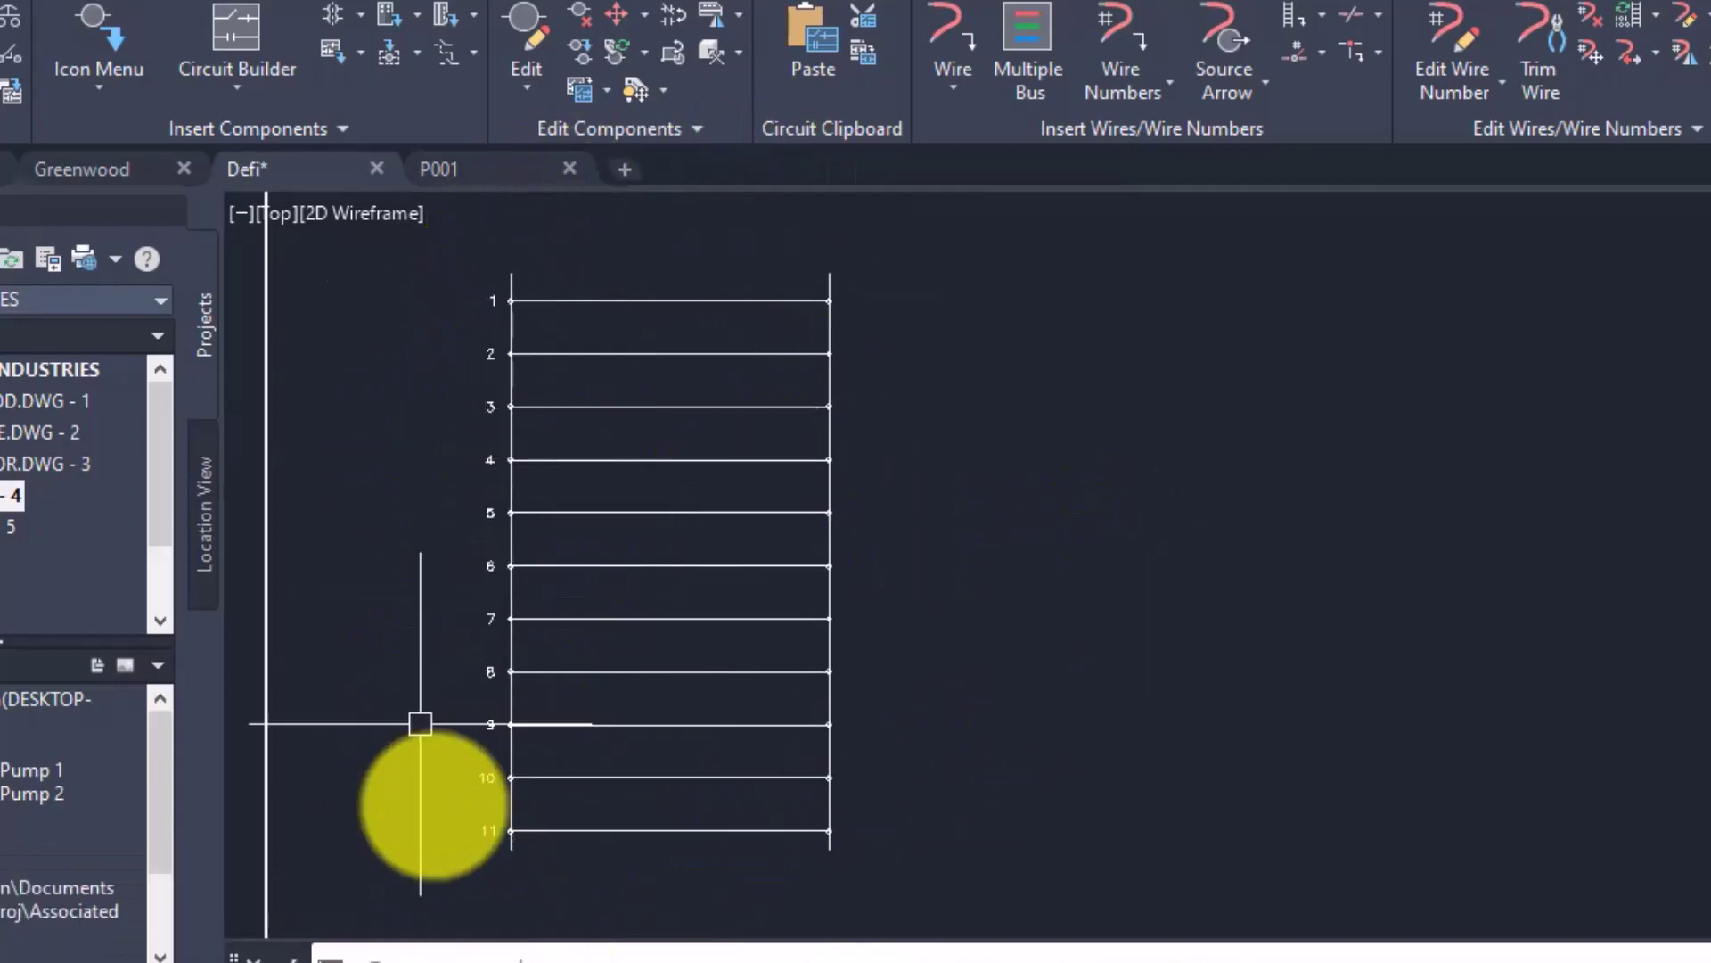
Set a new ladder to width 5.5, spacing 1.75, 1st reference 12, skip 1
{"action": "left_click", "coordinate": [1322, 33]}
{"action": "left_click", "coordinate": [1337, 68]}
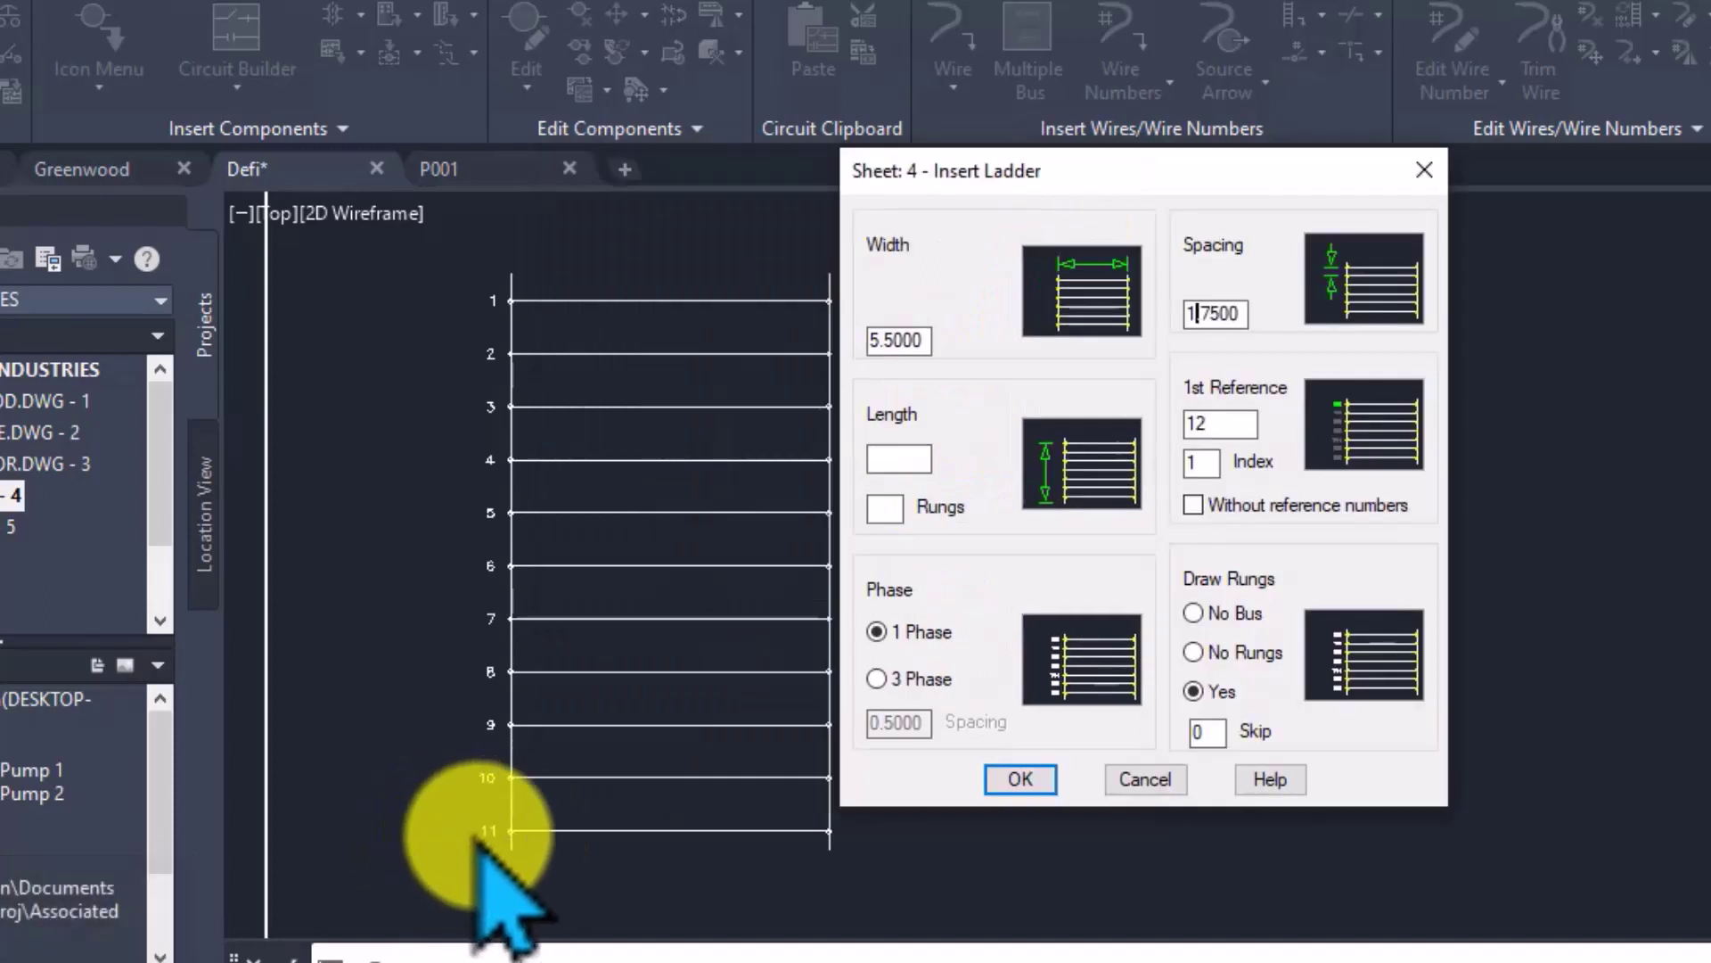
{"action": "left_click", "coordinate": [1200, 417]}
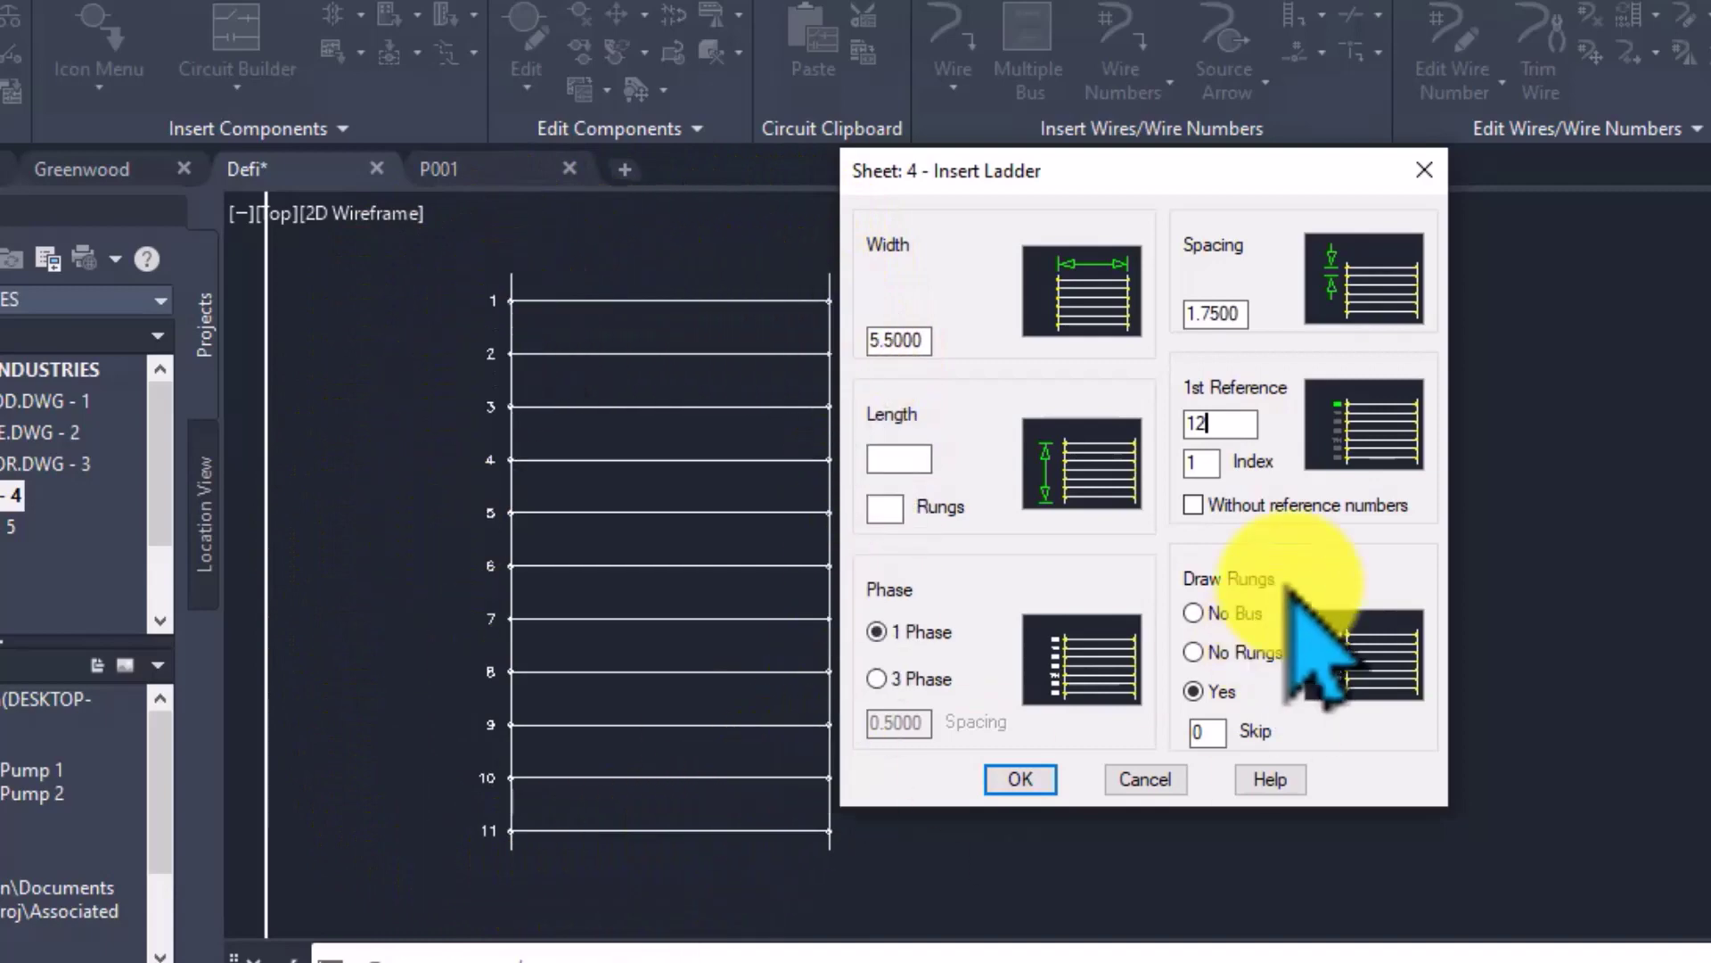
{"action": "double_click", "coordinate": [1193, 420]}
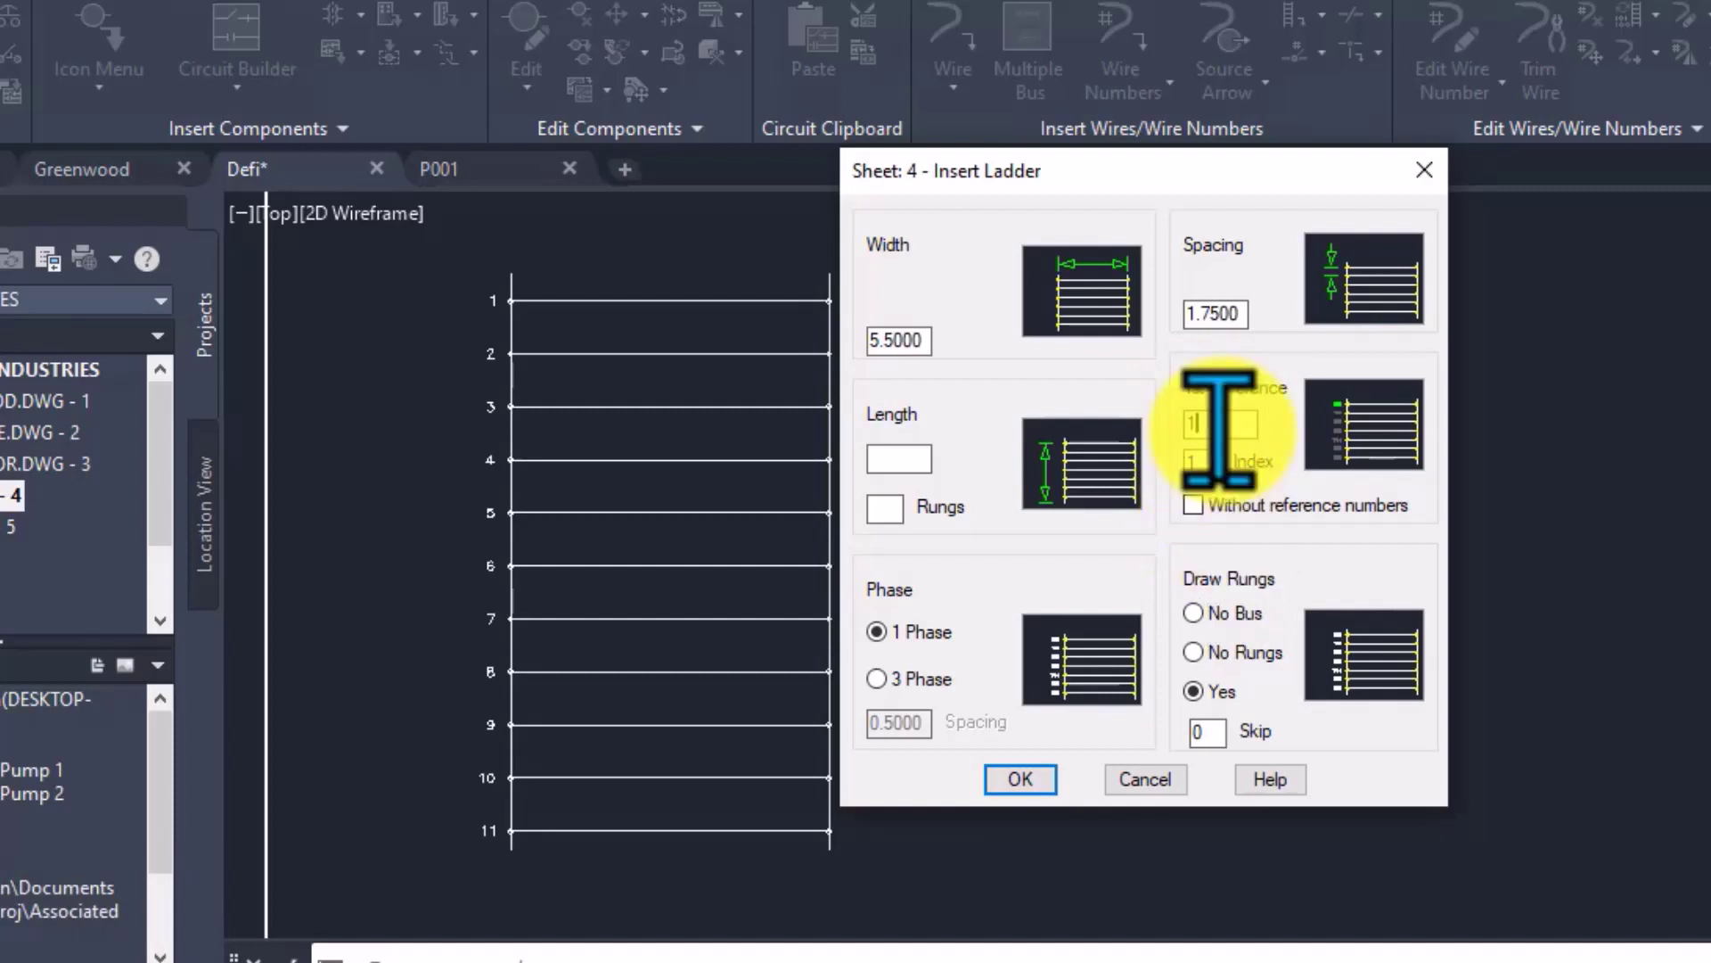
{"action": "type", "text": "2"}
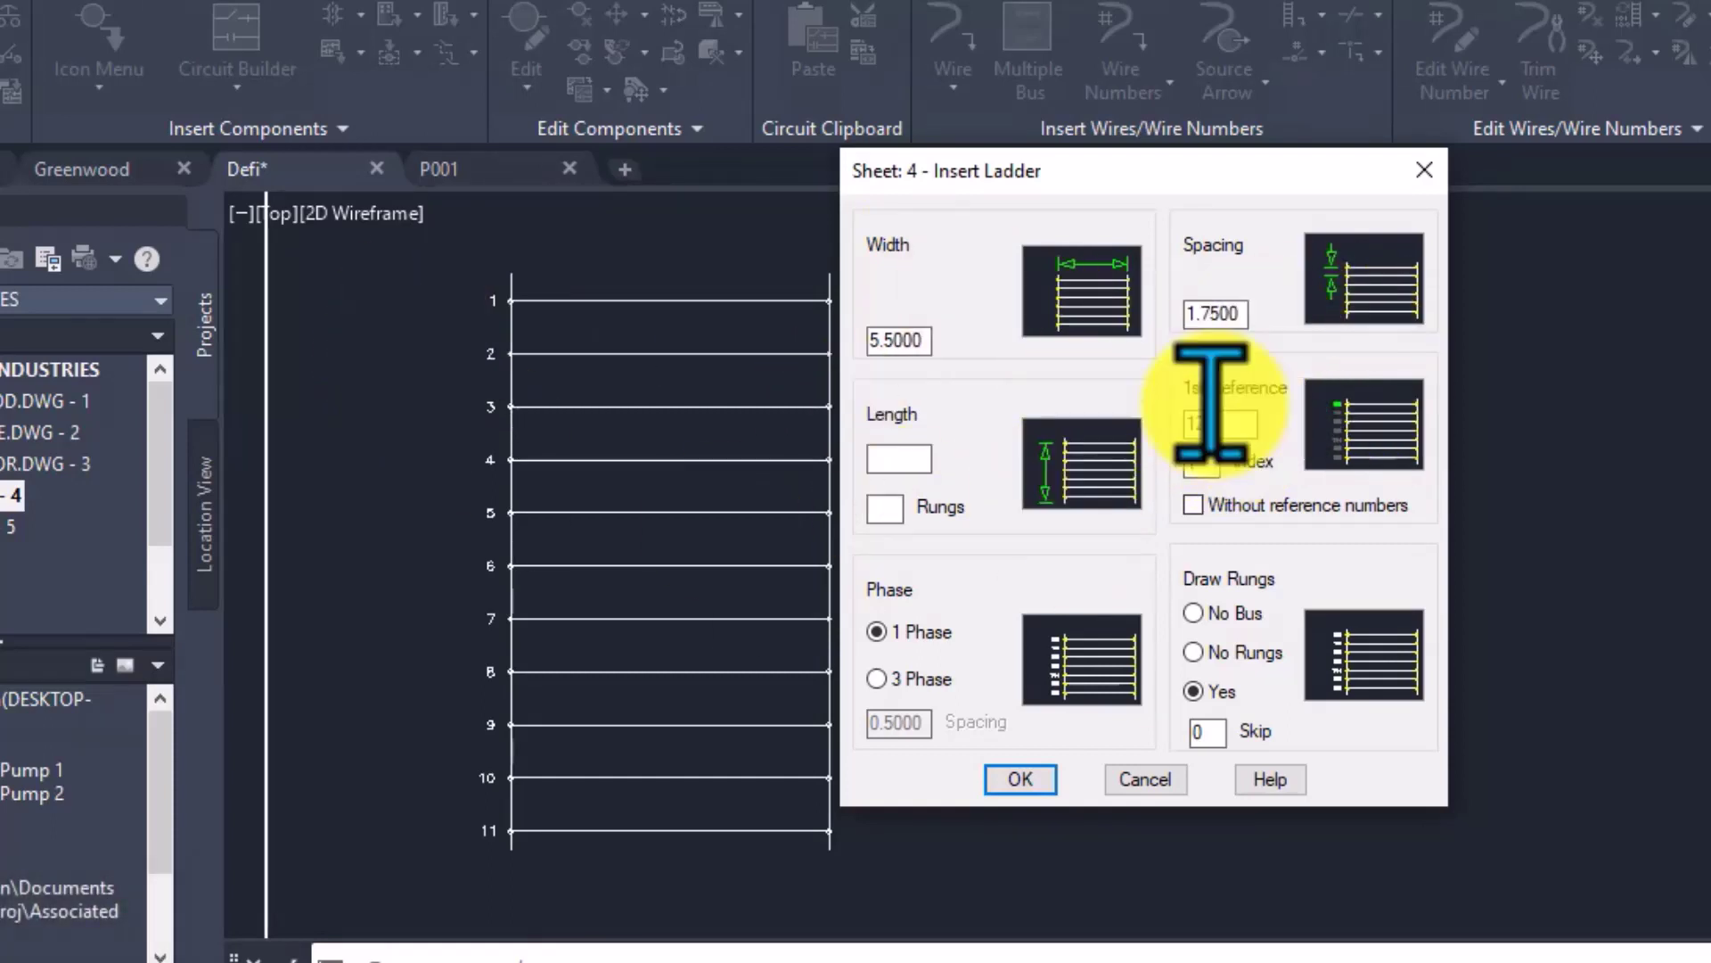
{"action": "double_click", "coordinate": [1208, 732]}
{"action": "type", "text": "1"}
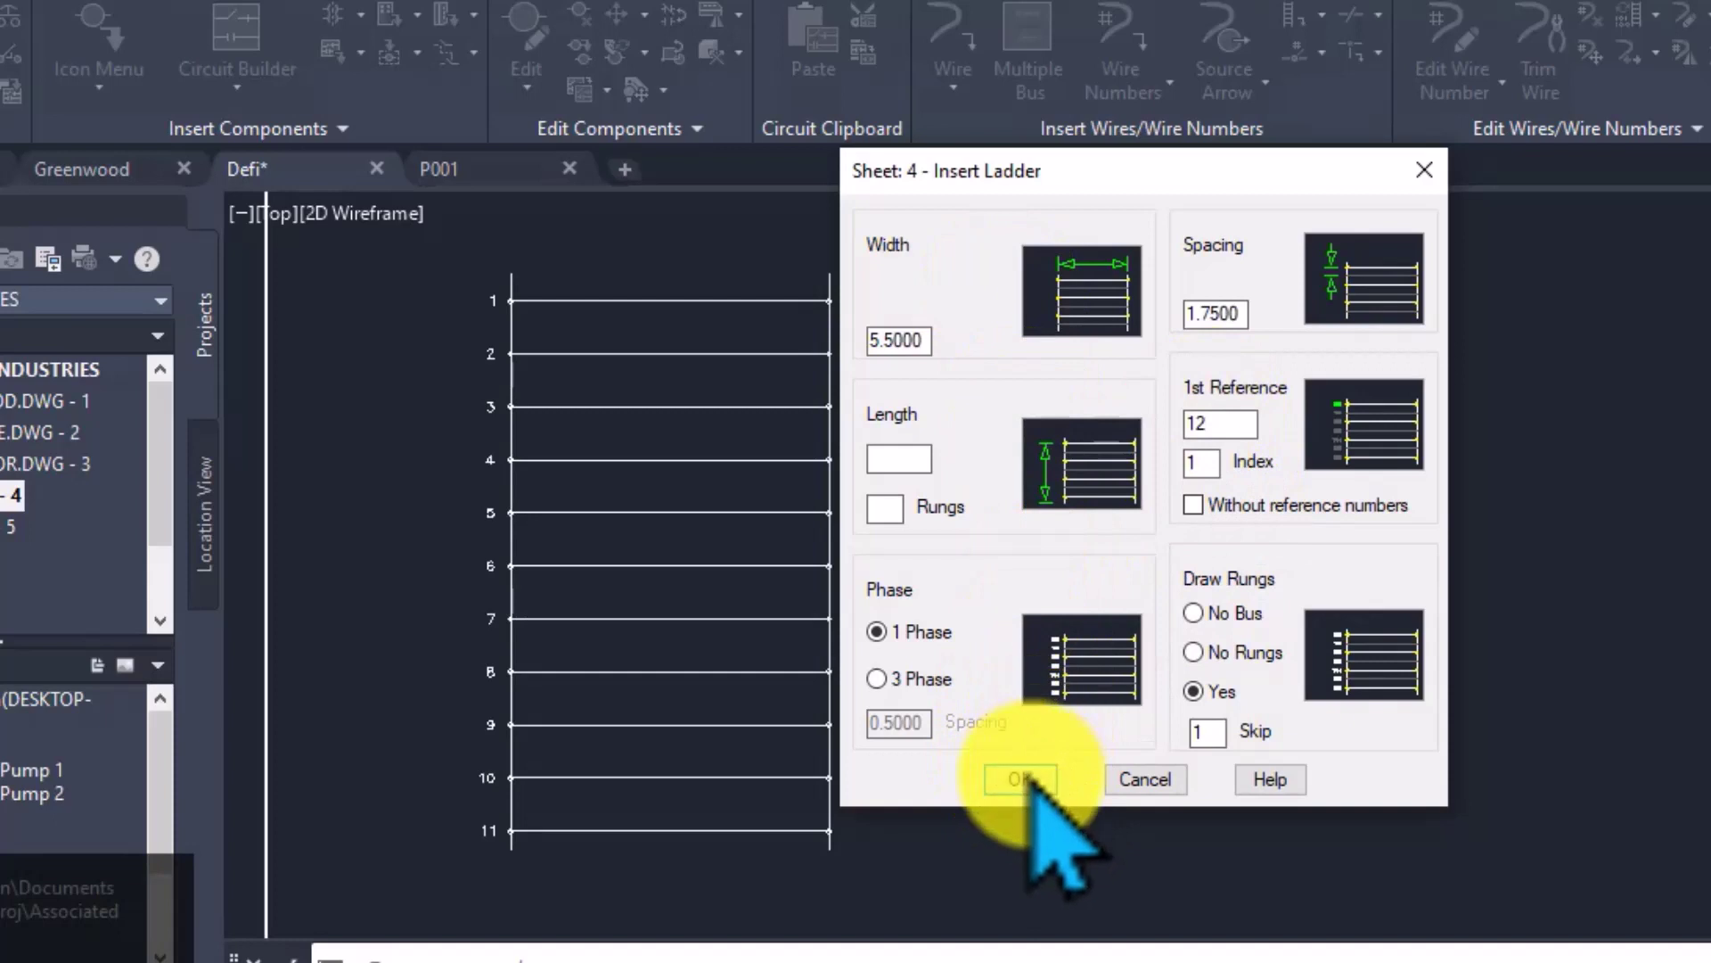
{"action": "left_click", "coordinate": [1021, 780]}
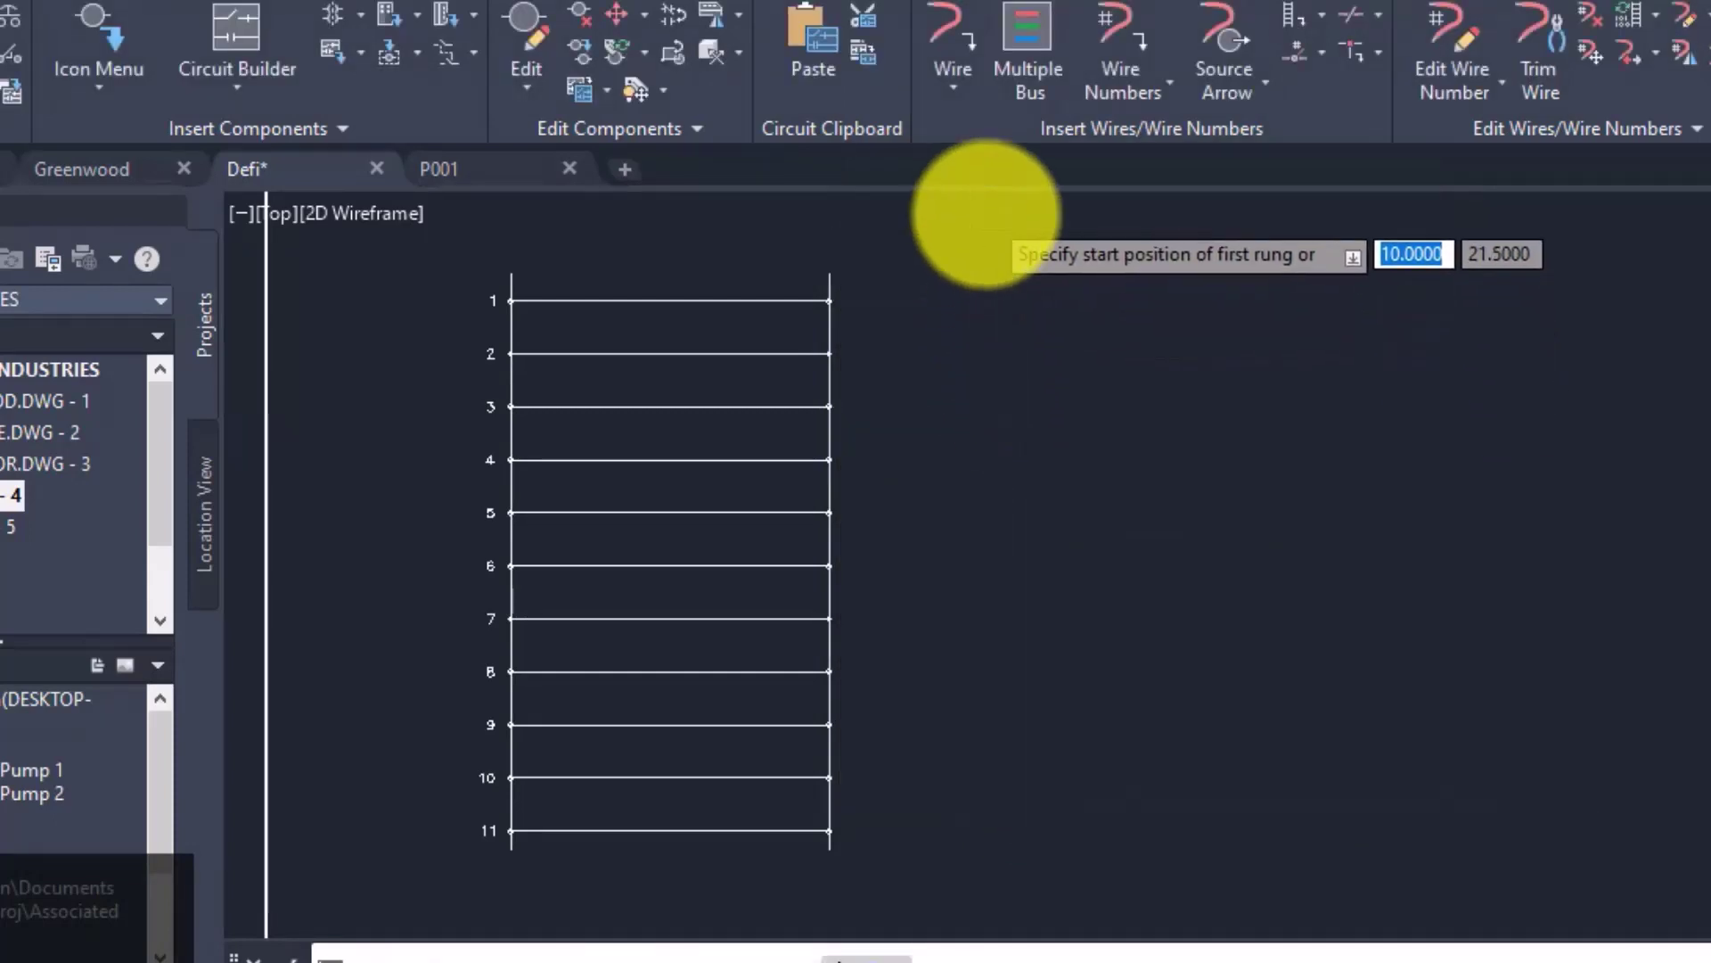
Place the second ladder right of the first, spanning references 12–17
{"action": "left_click", "coordinate": [972, 231]}
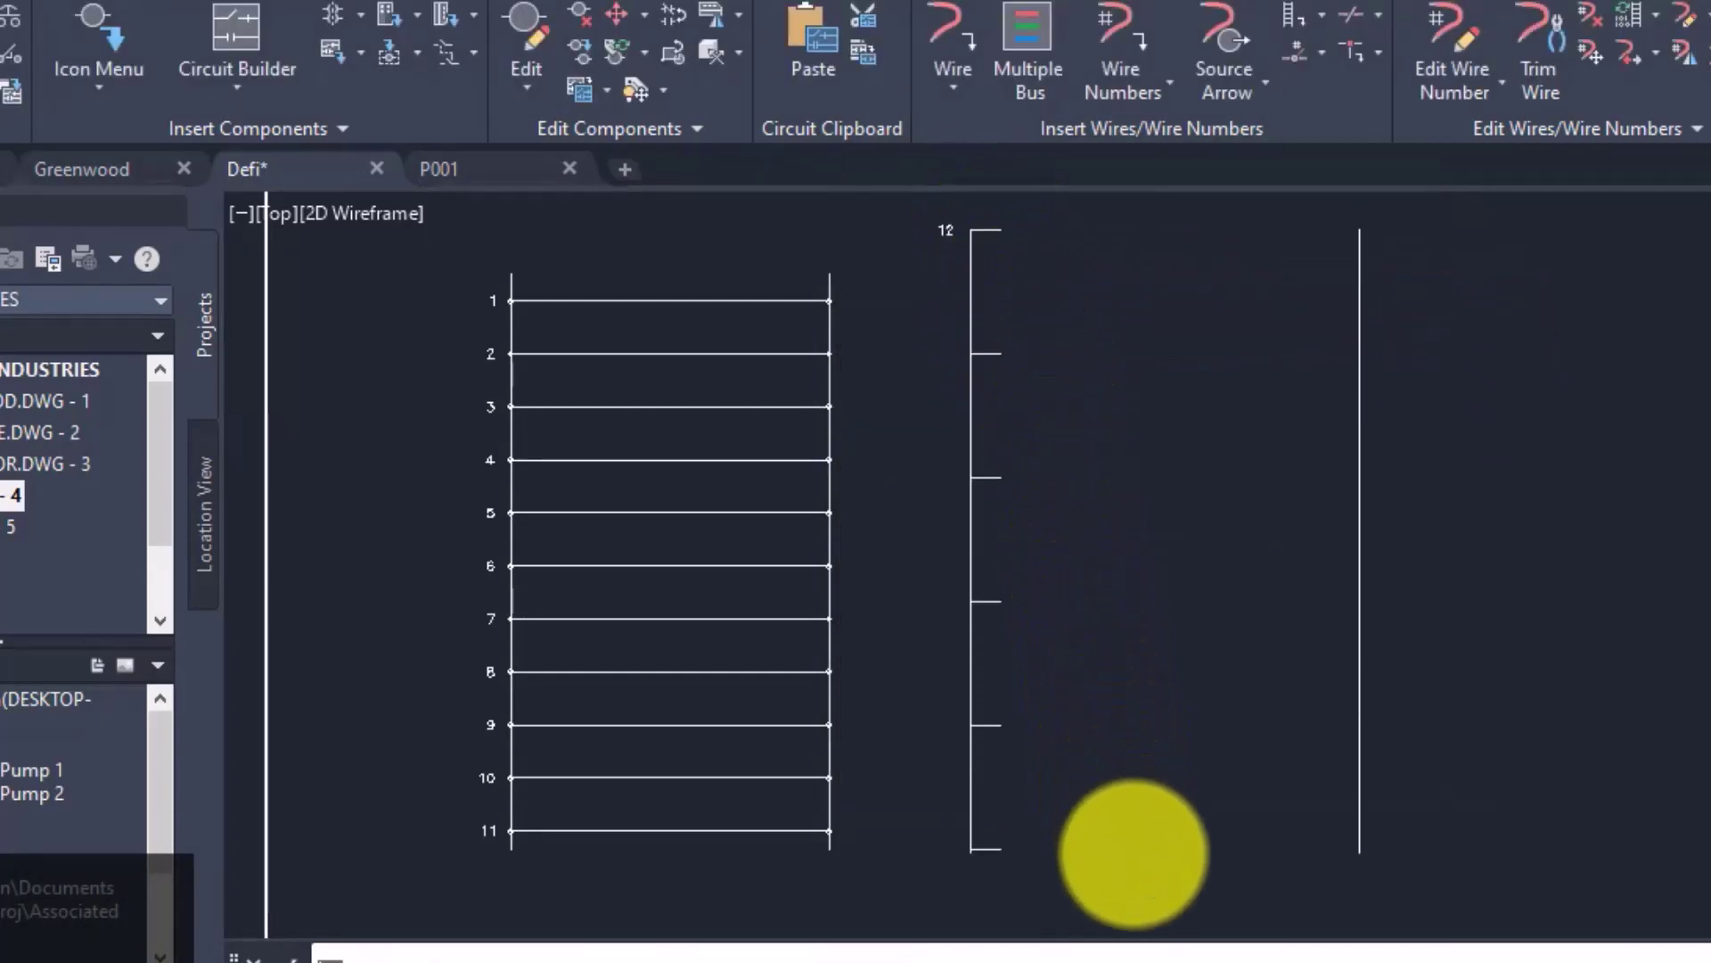
{"action": "left_click", "coordinate": [1137, 862]}
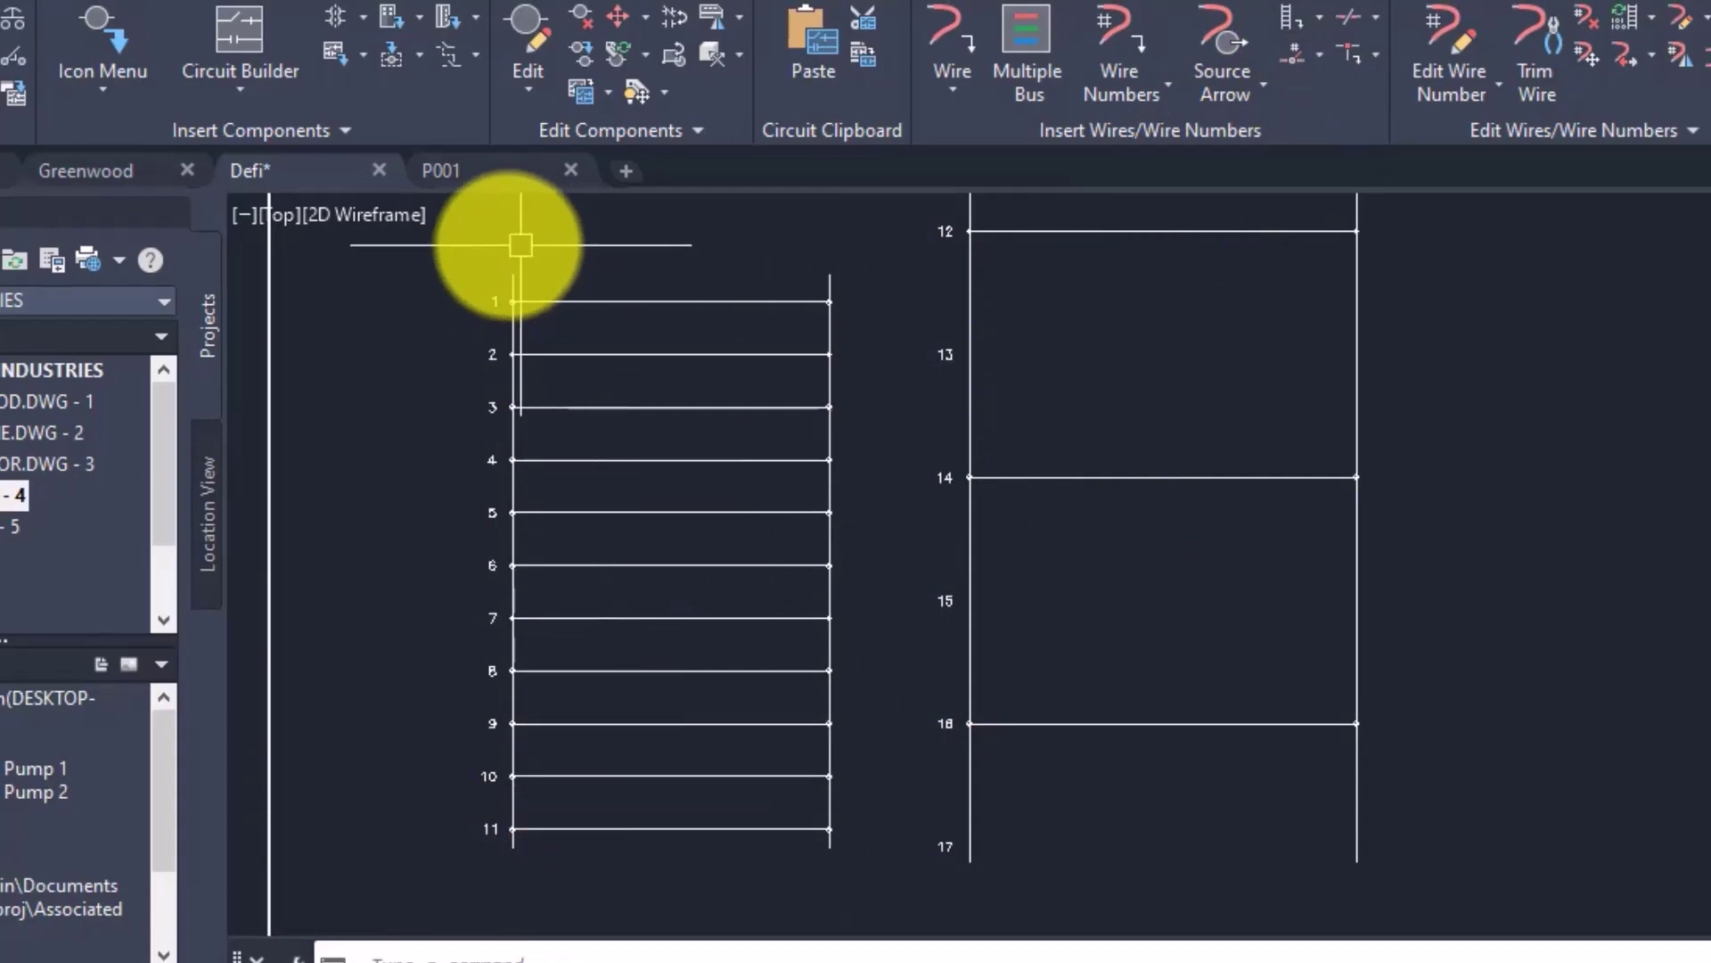
{"action": "left_click", "coordinate": [1652, 16]}
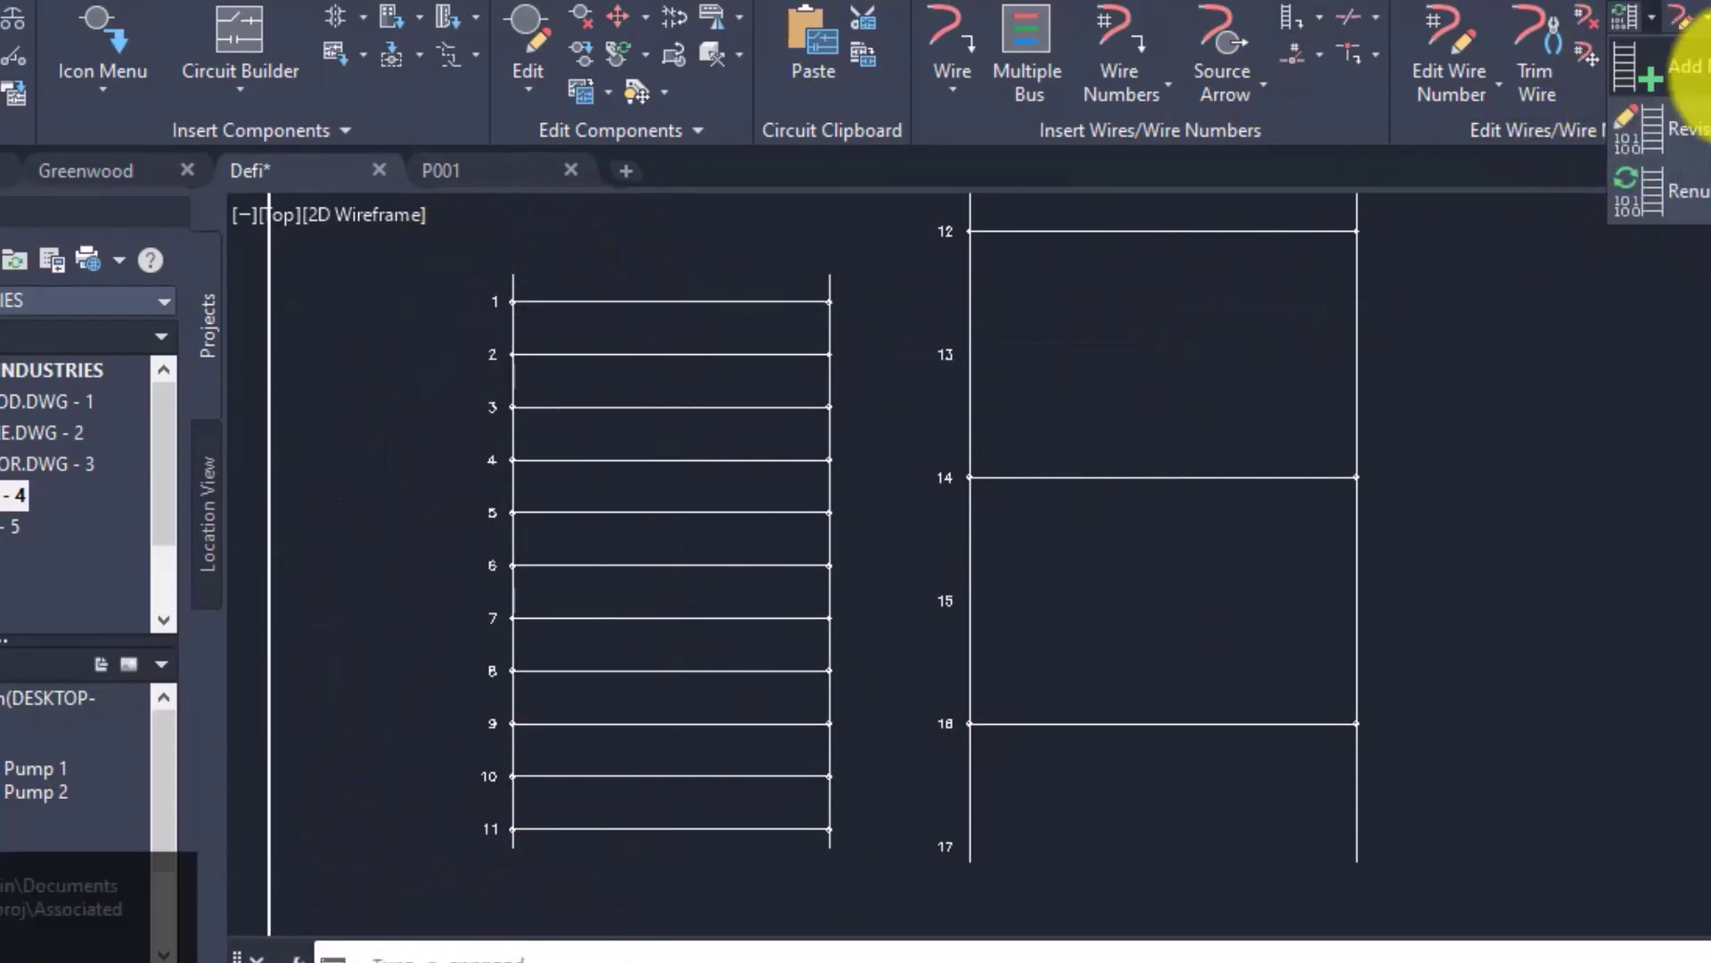
Add rungs on lines 13 and 15 of the right ladder
{"action": "left_click", "coordinate": [1644, 76]}
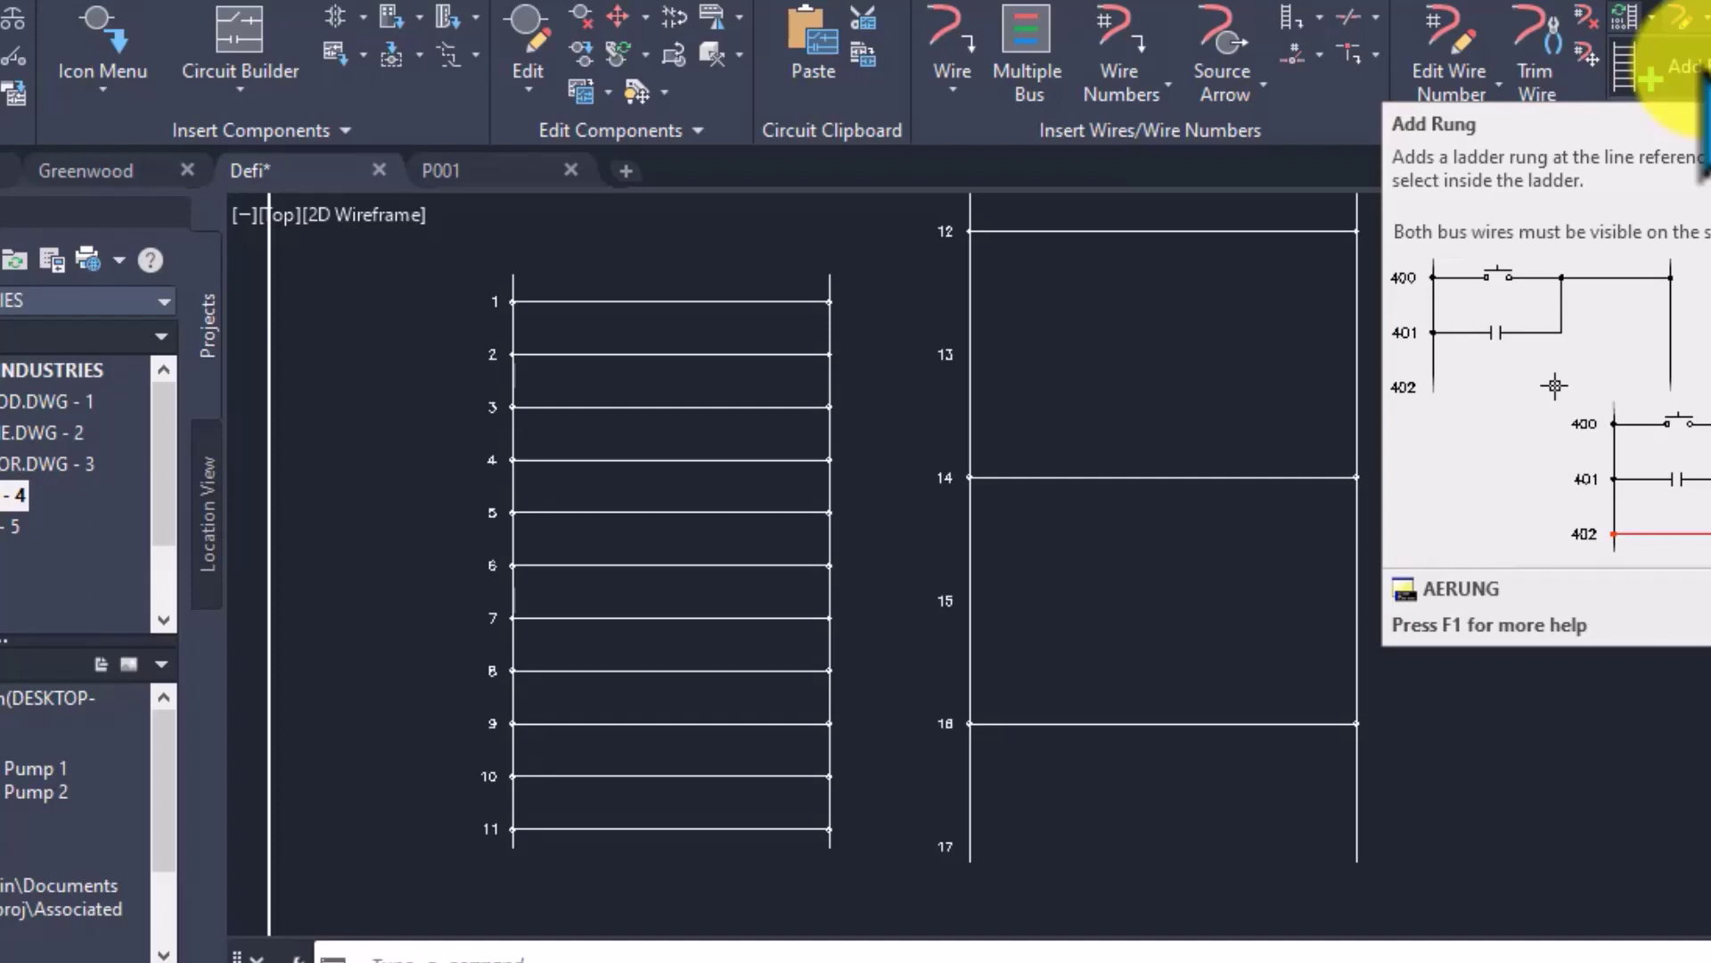
{"action": "left_click", "coordinate": [1677, 60]}
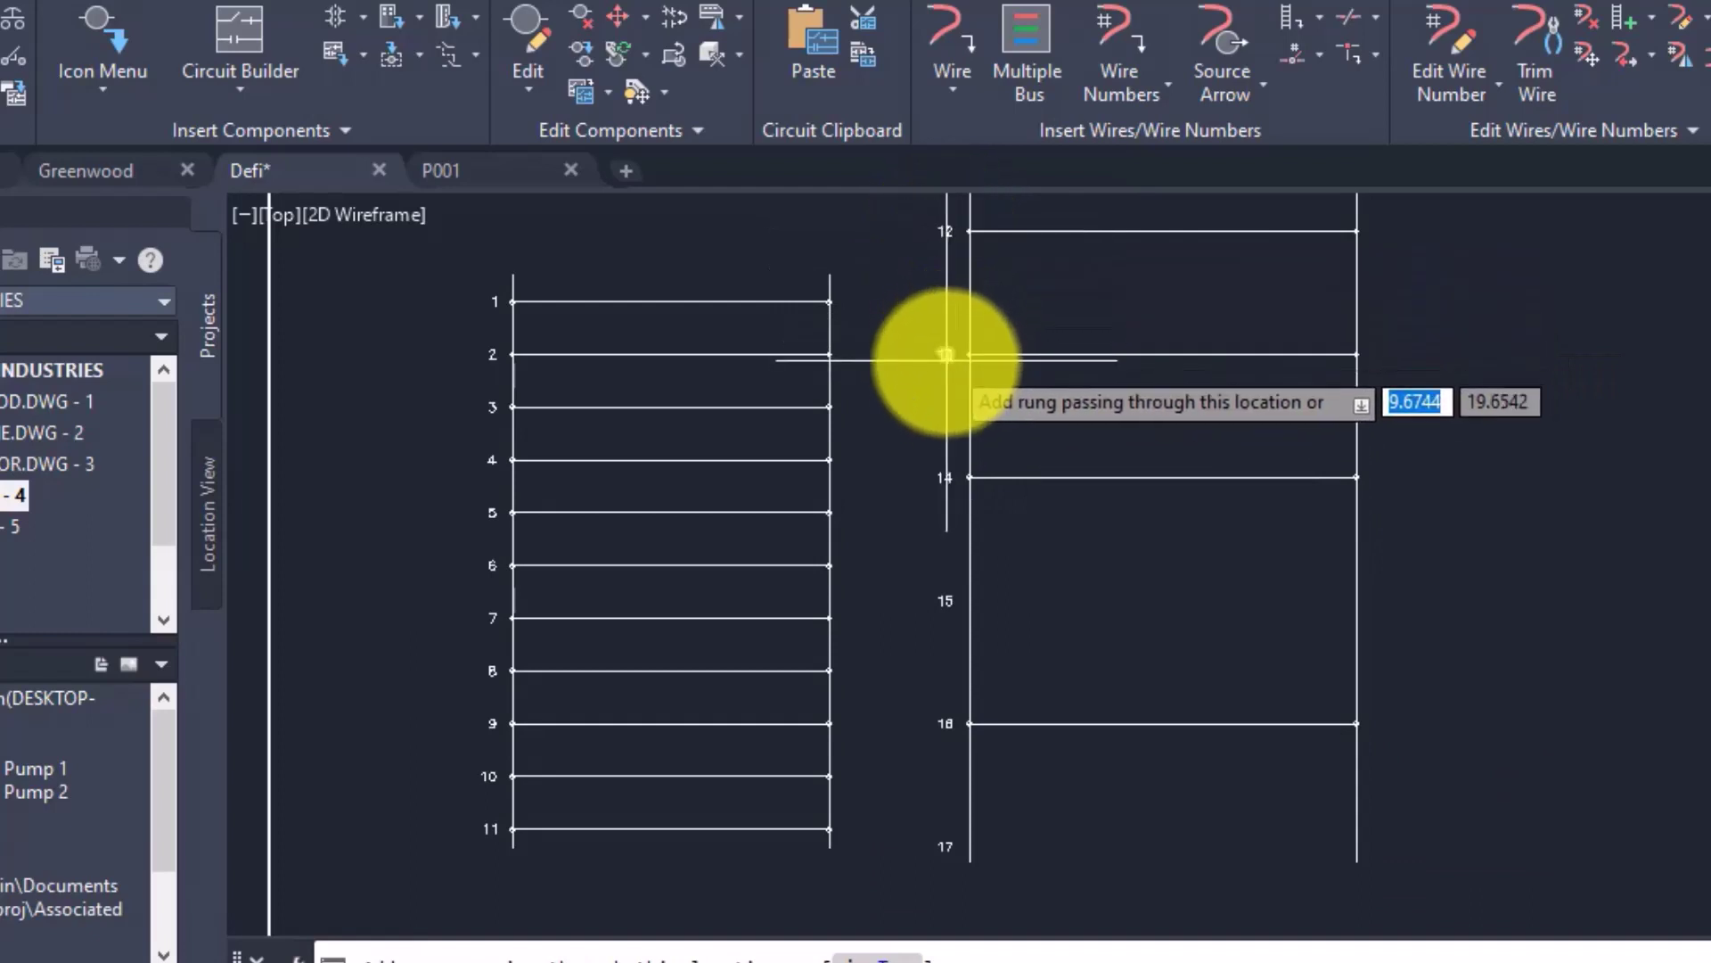
{"action": "left_click", "coordinate": [1052, 621]}
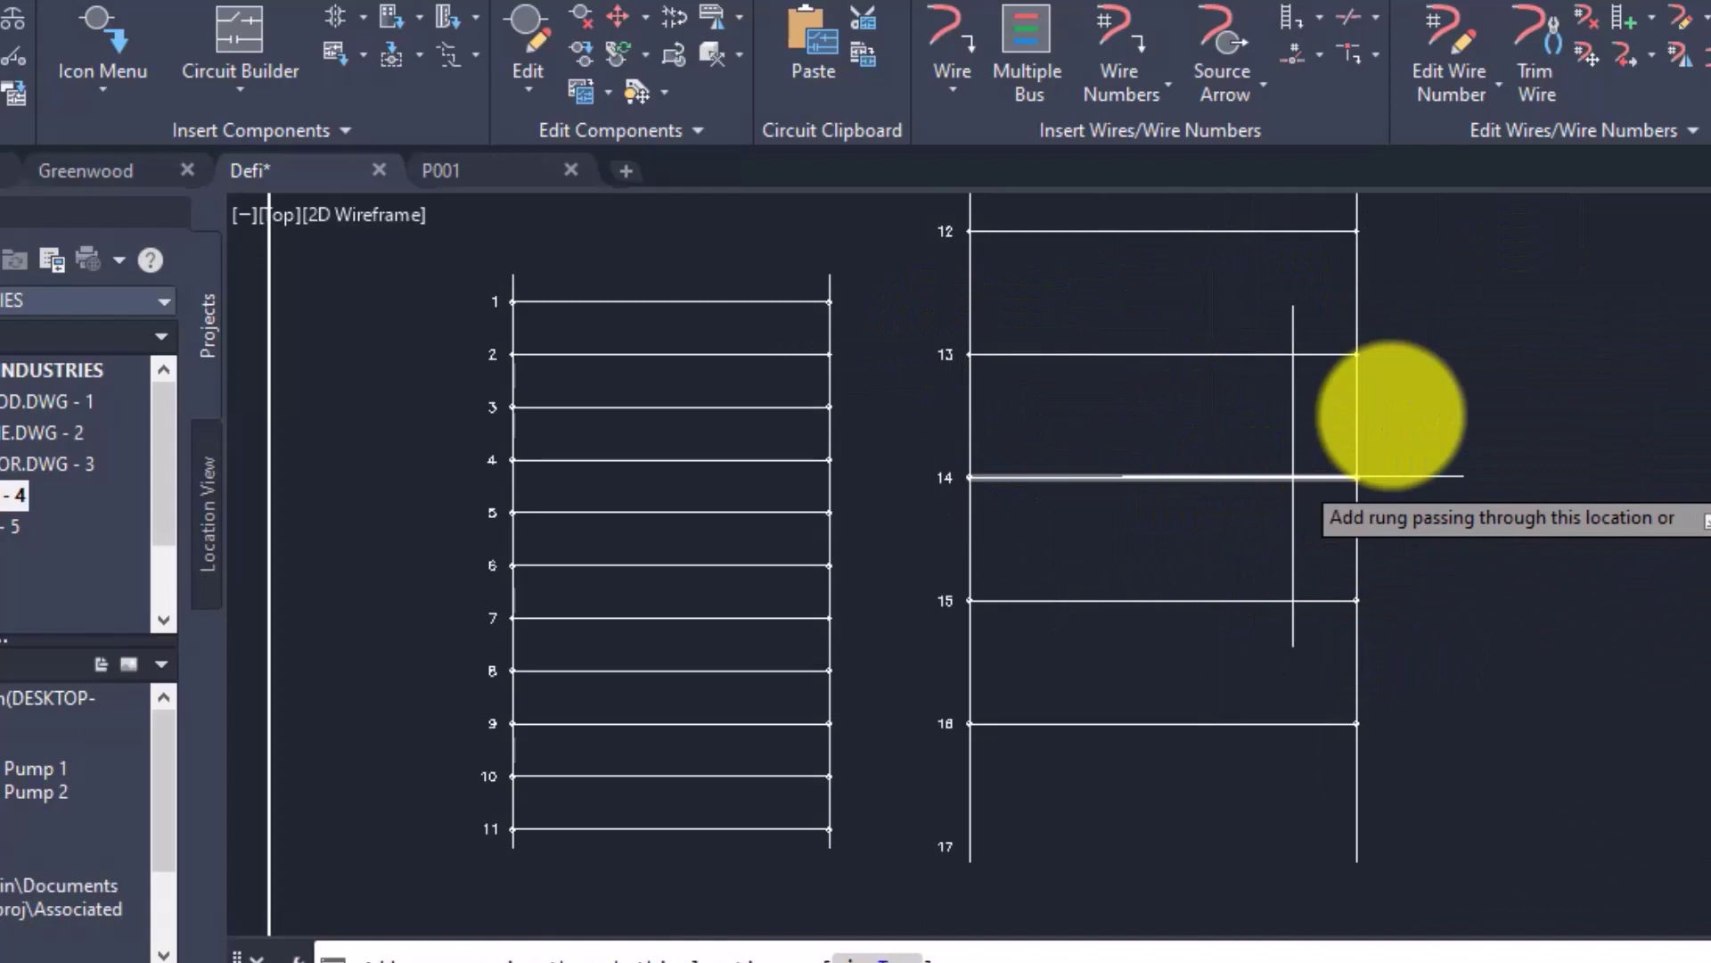
{"action": "left_click", "coordinate": [1655, 25]}
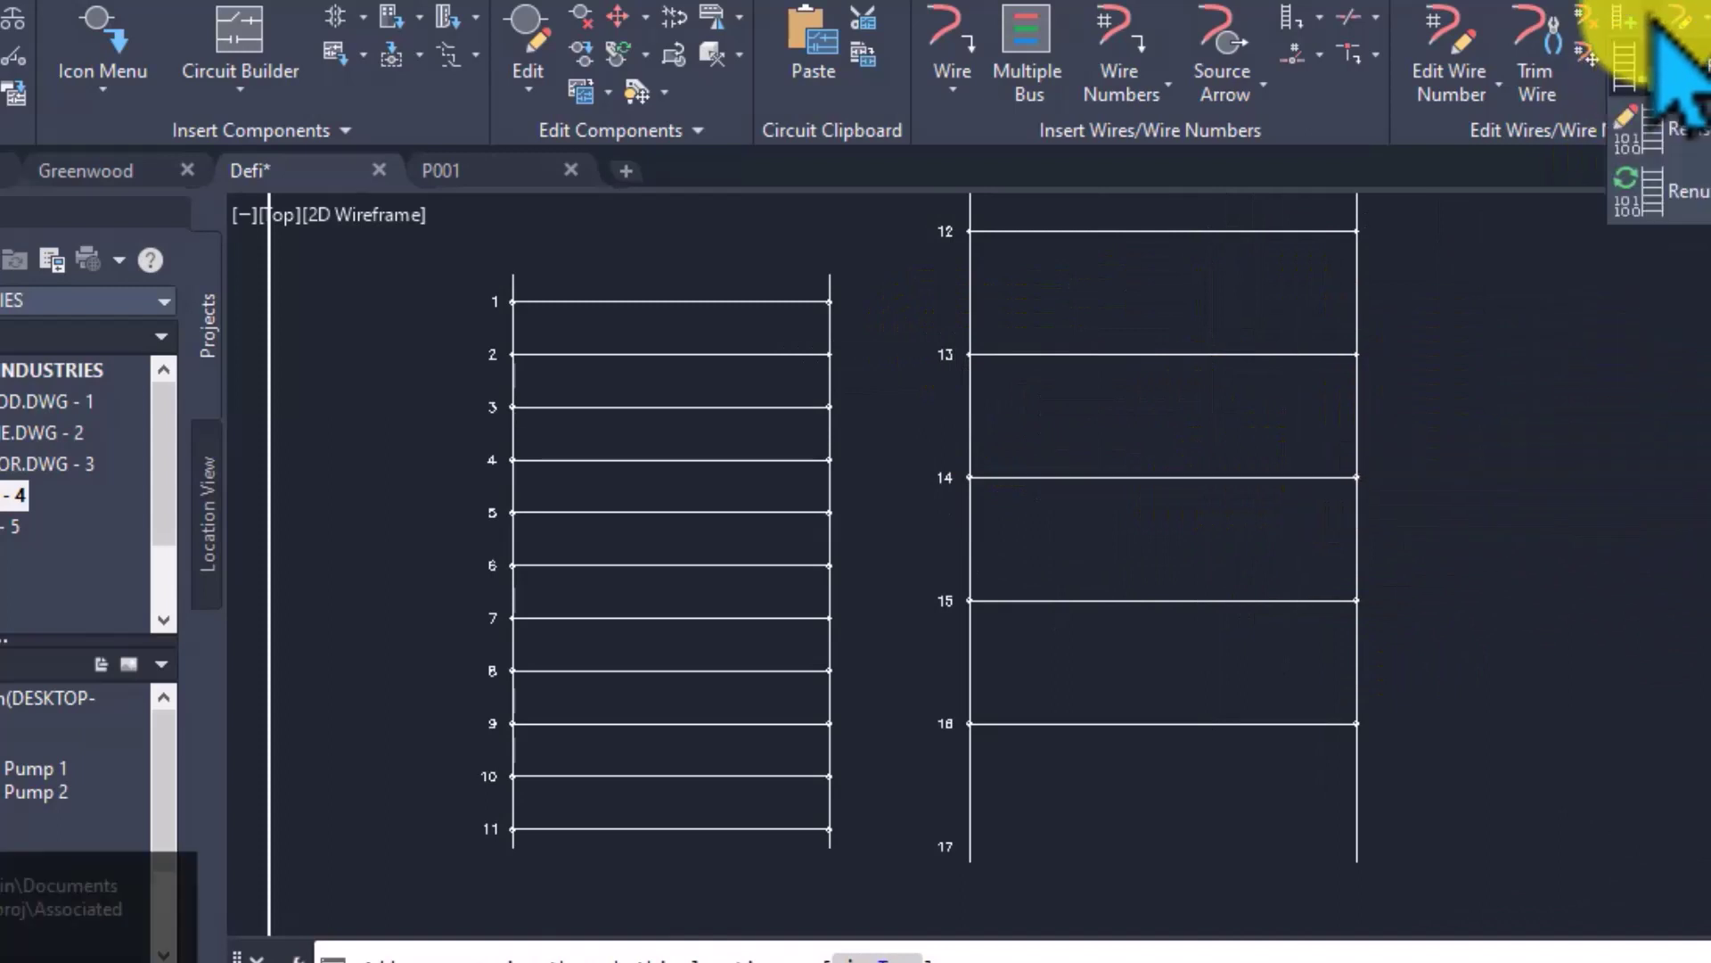
Move the reference renumbering settings clear of the ladders and mark the first ladder for renumbering
{"action": "left_click", "coordinate": [1671, 127]}
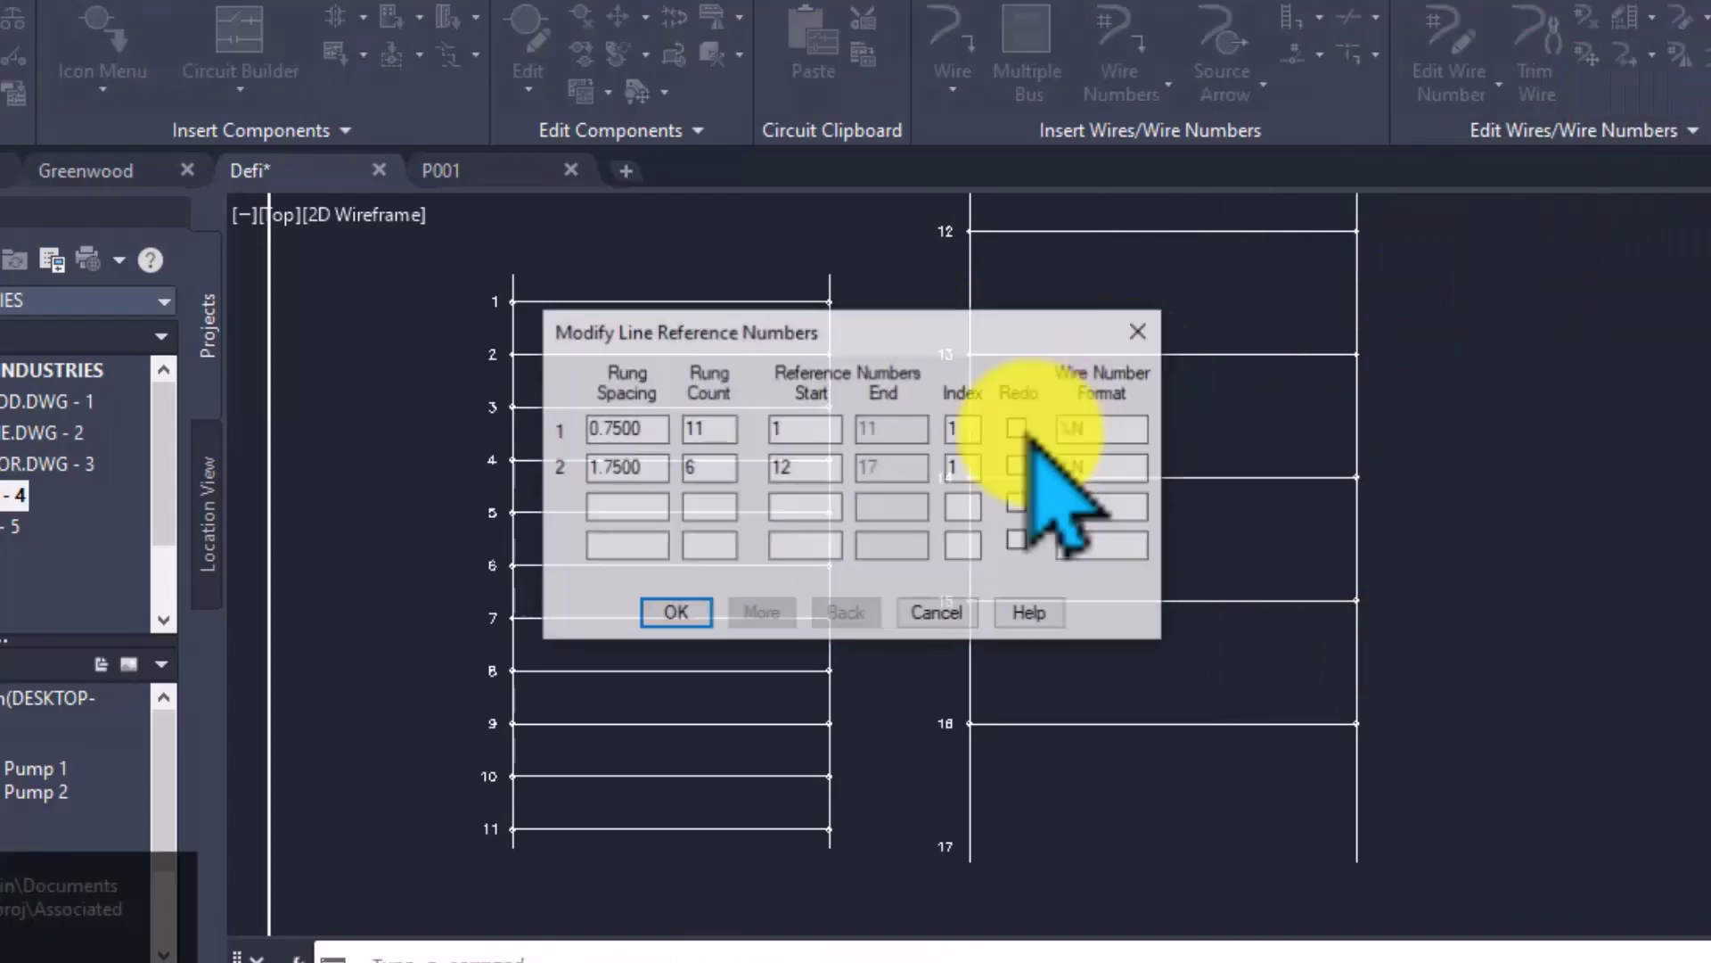
{"action": "mouse_move", "coordinate": [882, 241]}
{"action": "left_mouse_down"}
{"action": "mouse_move", "coordinate": [903, 147]}
{"action": "mouse_move", "coordinate": [879, 65]}
{"action": "left_mouse_up"}
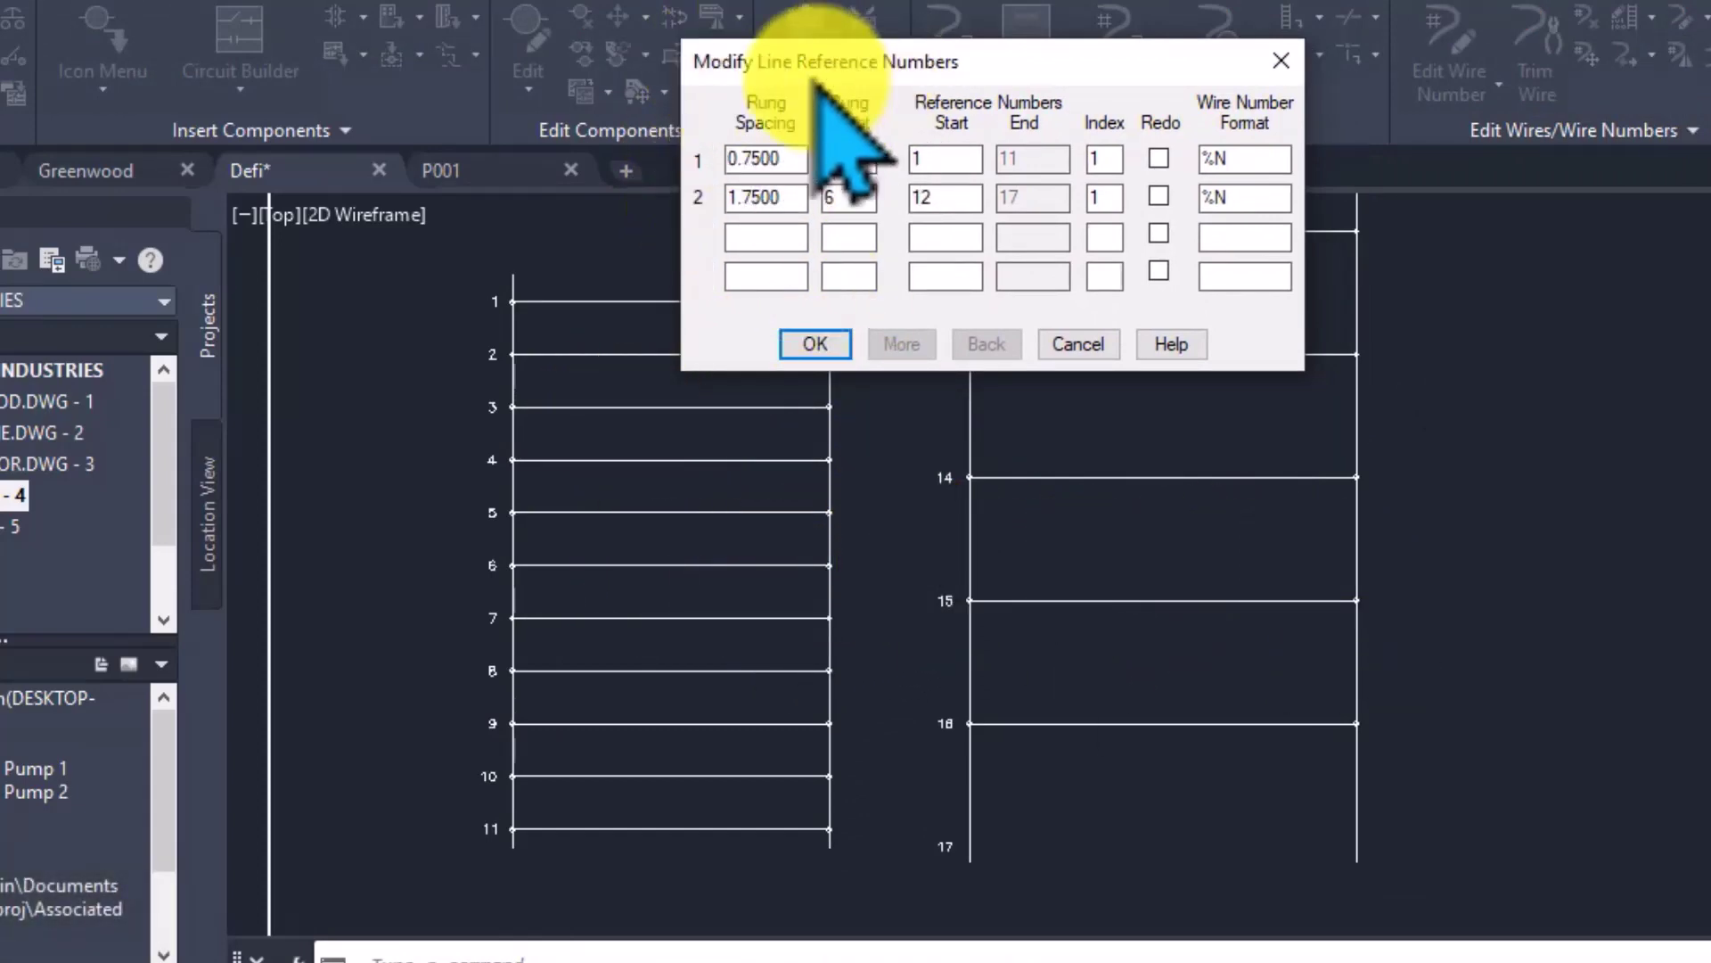
{"action": "left_click_drag", "start_coordinate": [936, 61], "coordinate": [990, 6]}
{"action": "left_click", "coordinate": [893, 33]}
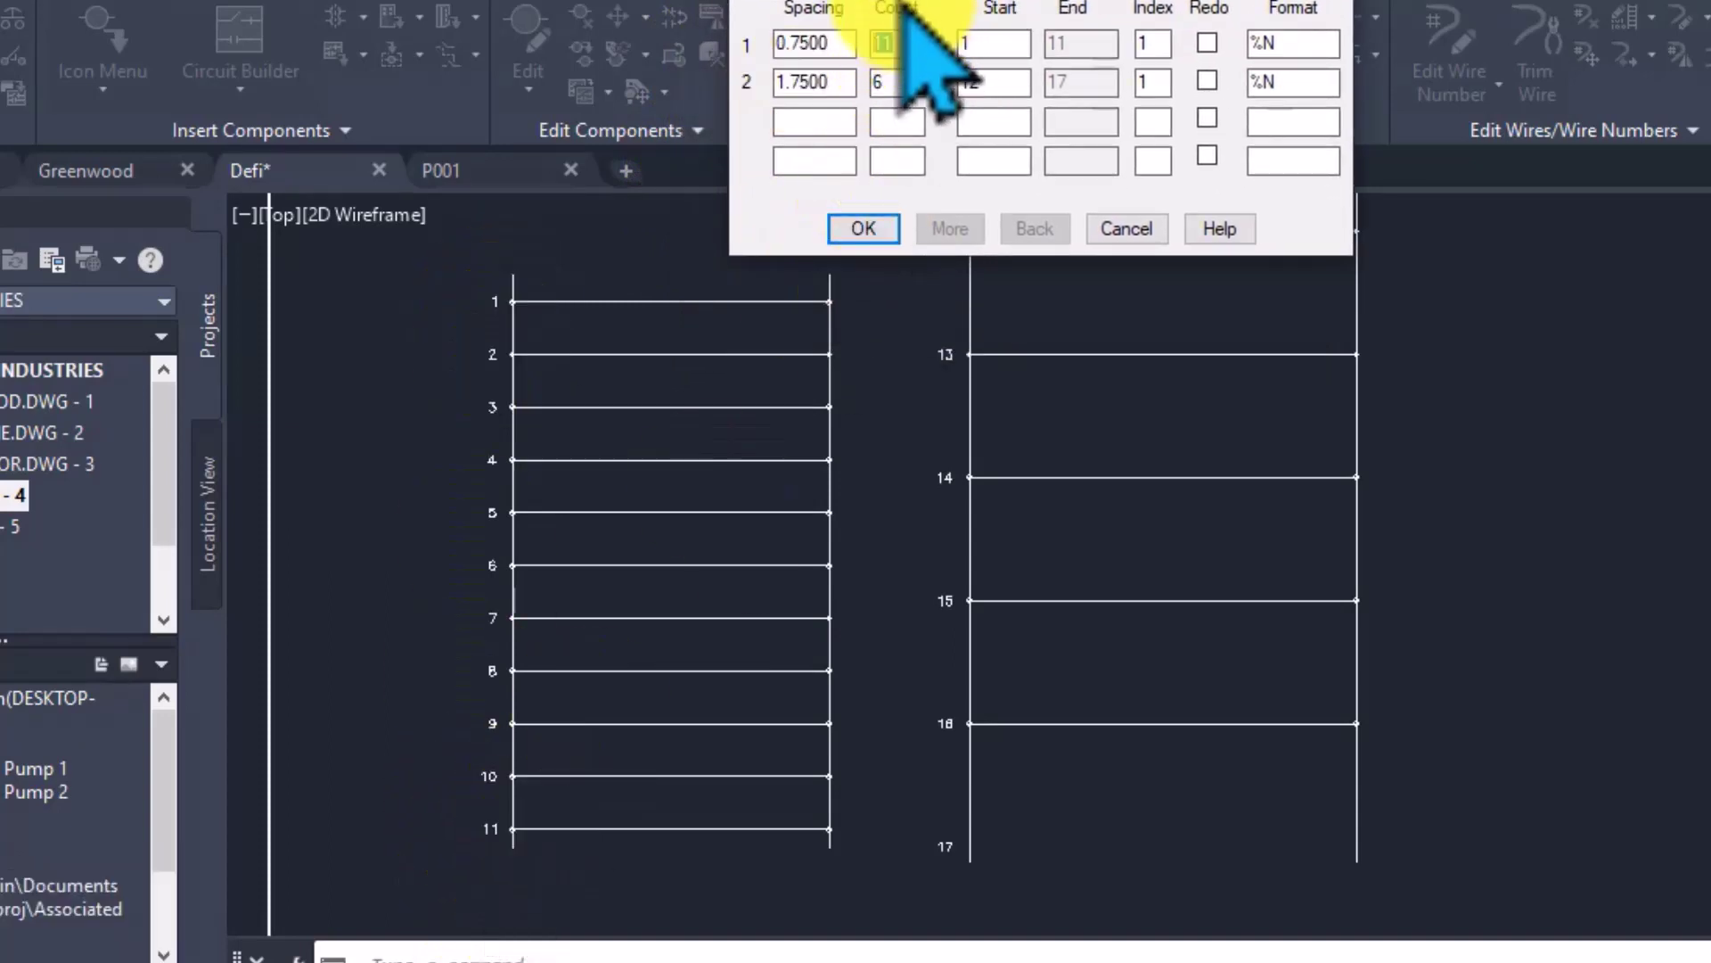
{"action": "left_click", "coordinate": [894, 43]}
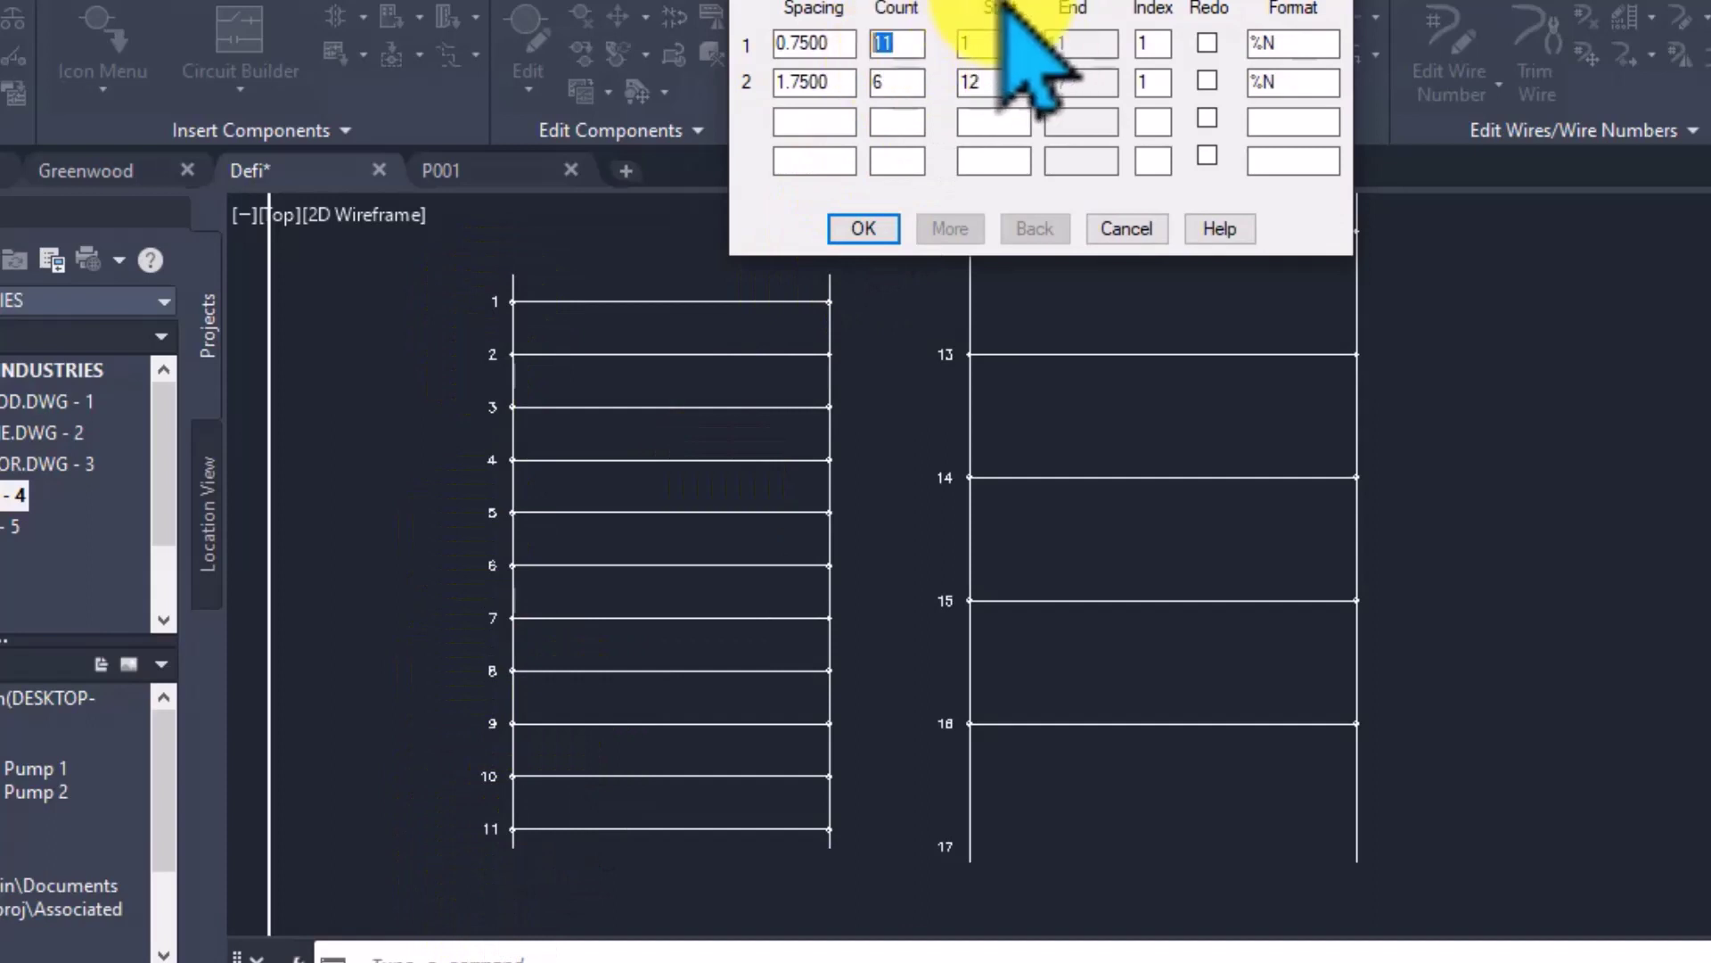
{"action": "left_click", "coordinate": [955, 44]}
{"action": "type", "text": "A"}
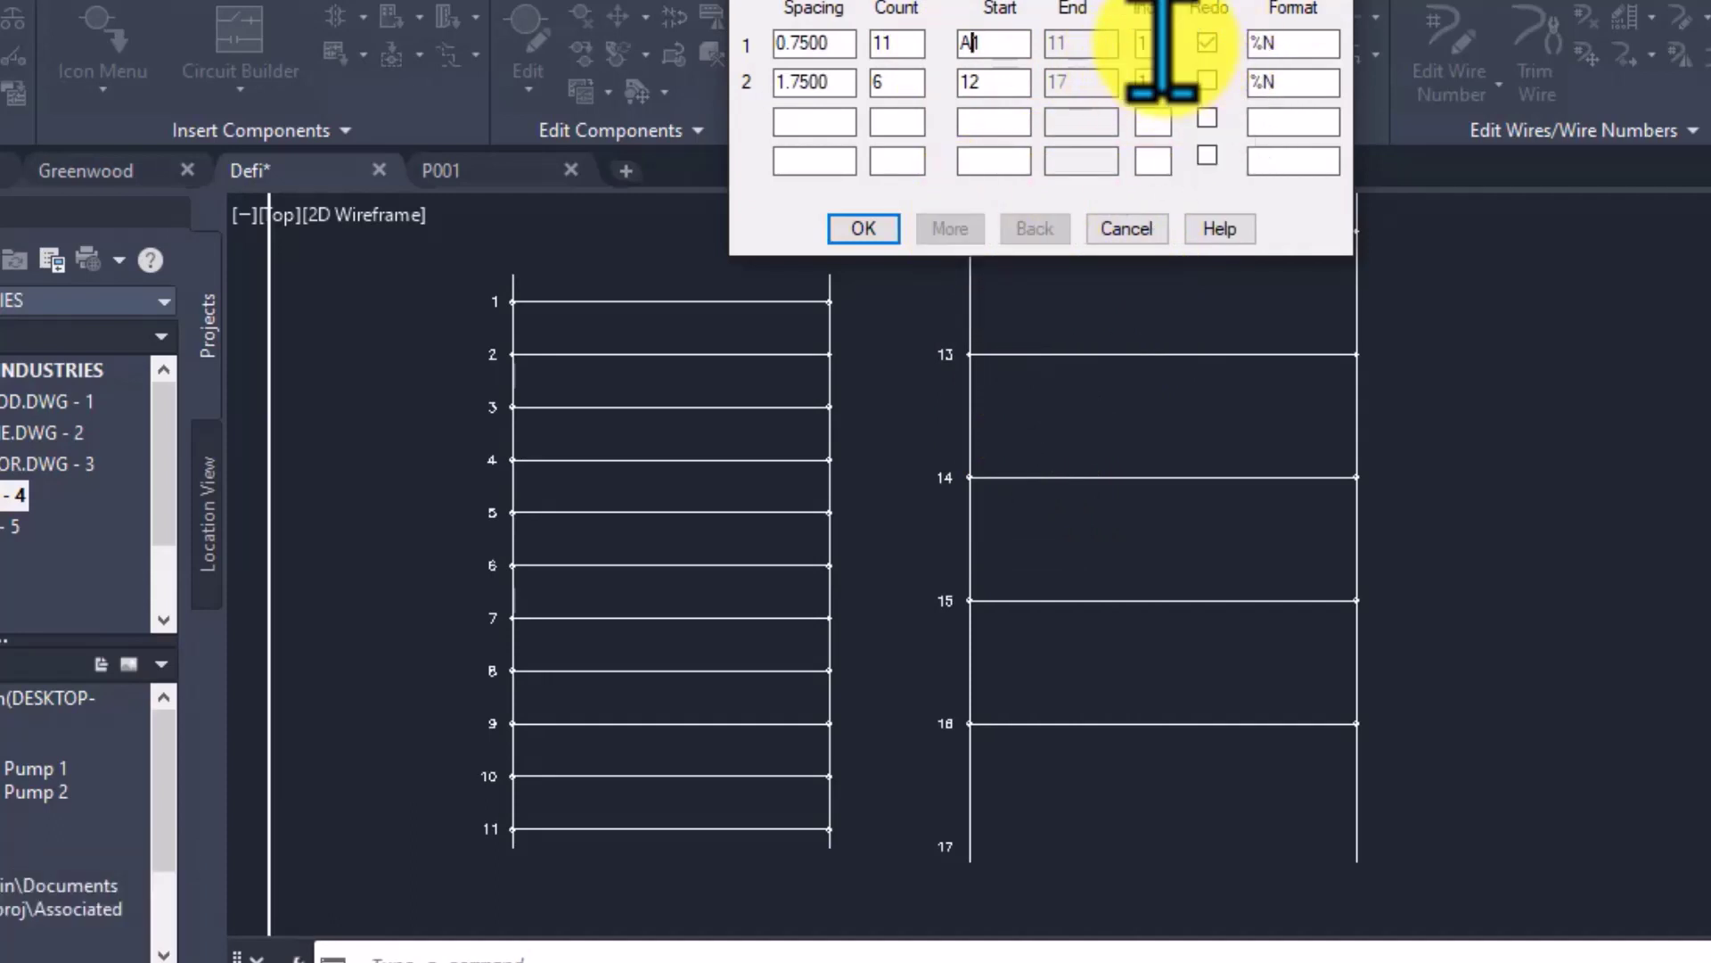
{"action": "left_click", "coordinate": [1153, 44]}
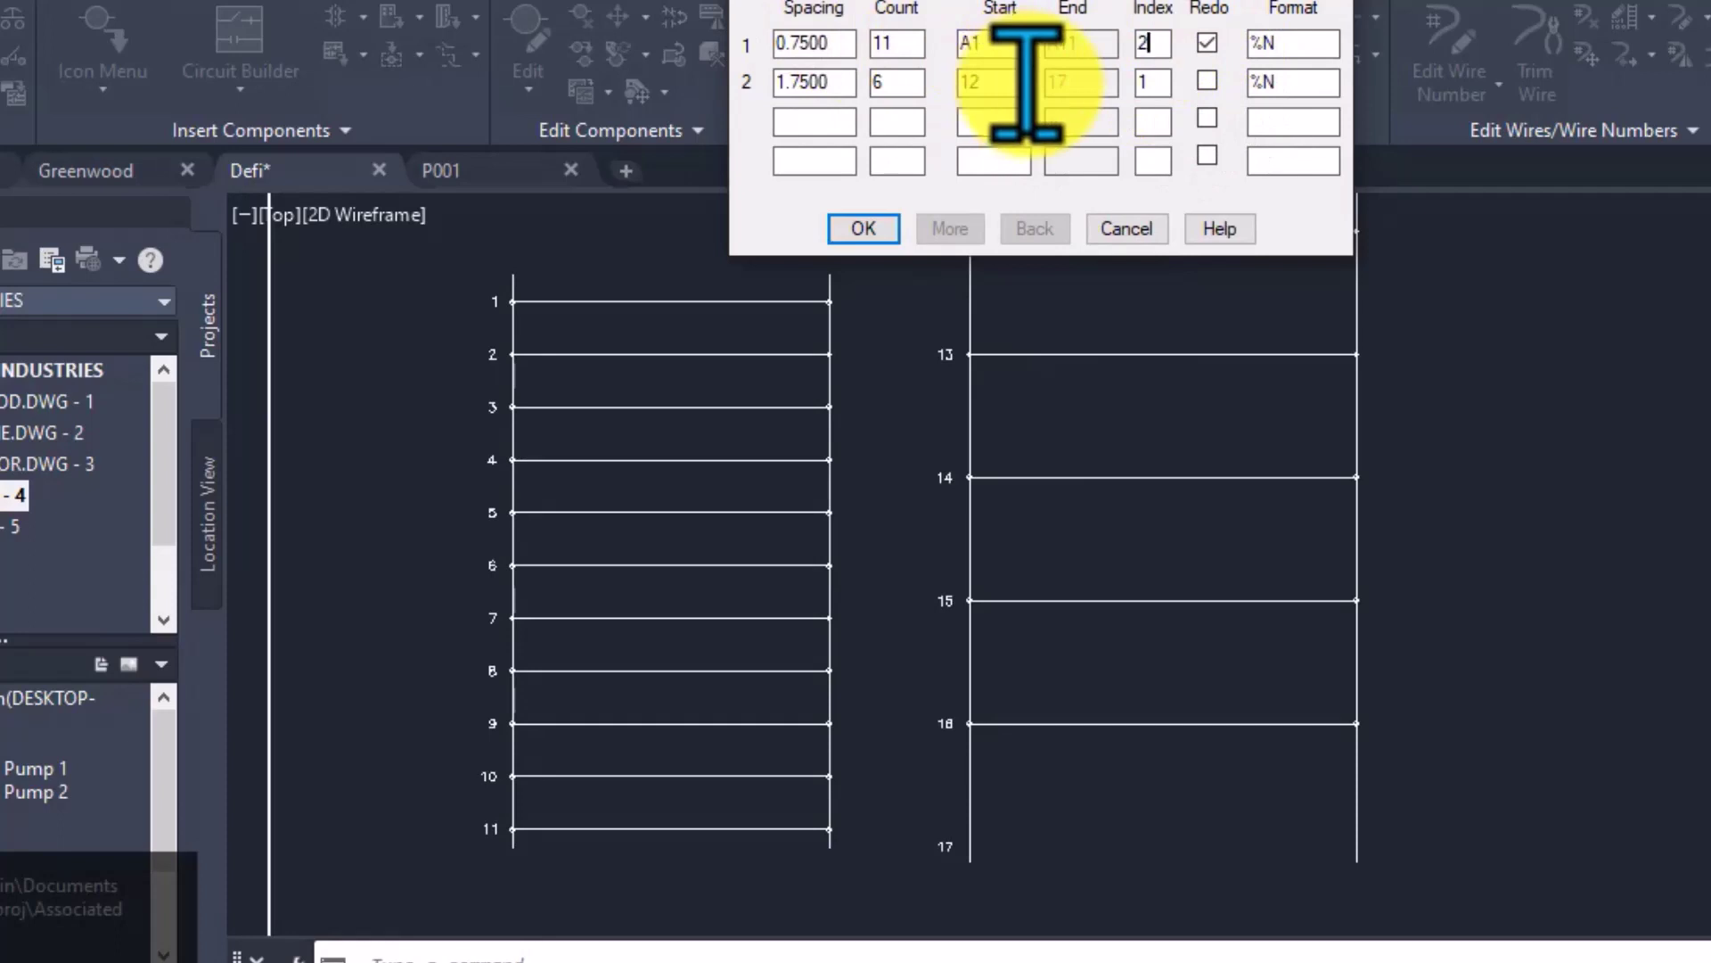
{"action": "key", "text": "Tab"}
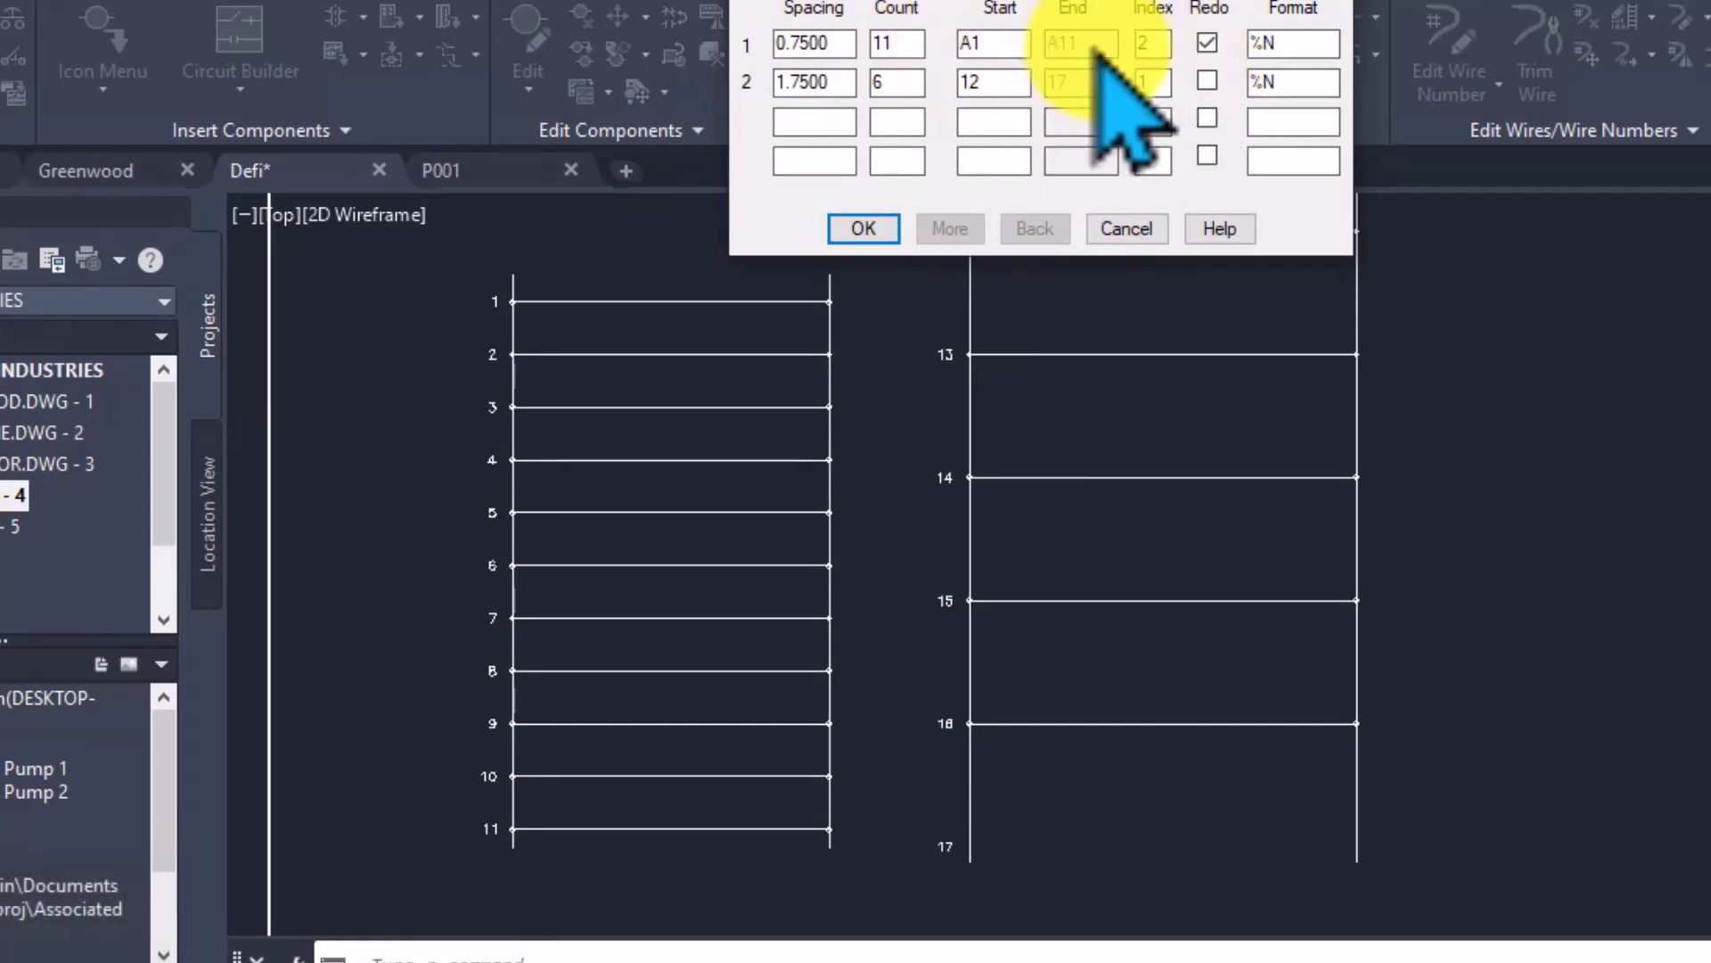
Renumber the ladders from A1 and A12 with index 1
{"action": "left_click", "coordinate": [990, 44]}
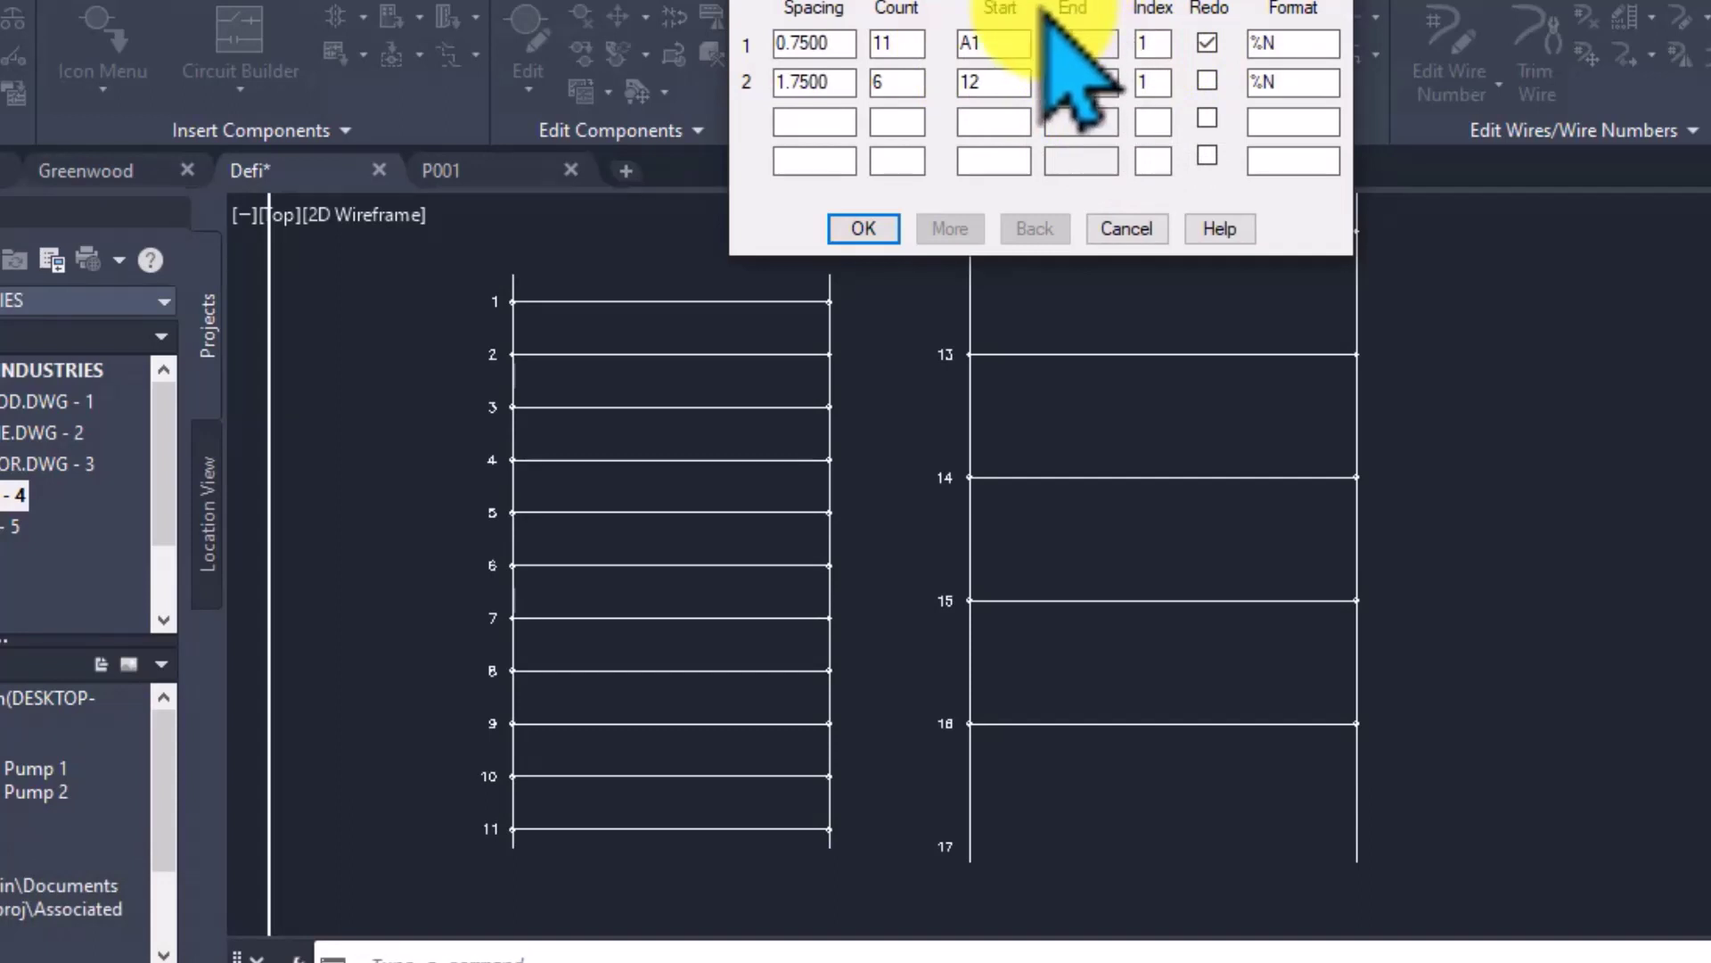
{"action": "left_click", "coordinate": [1046, 79]}
{"action": "left_click", "coordinate": [1053, 18]}
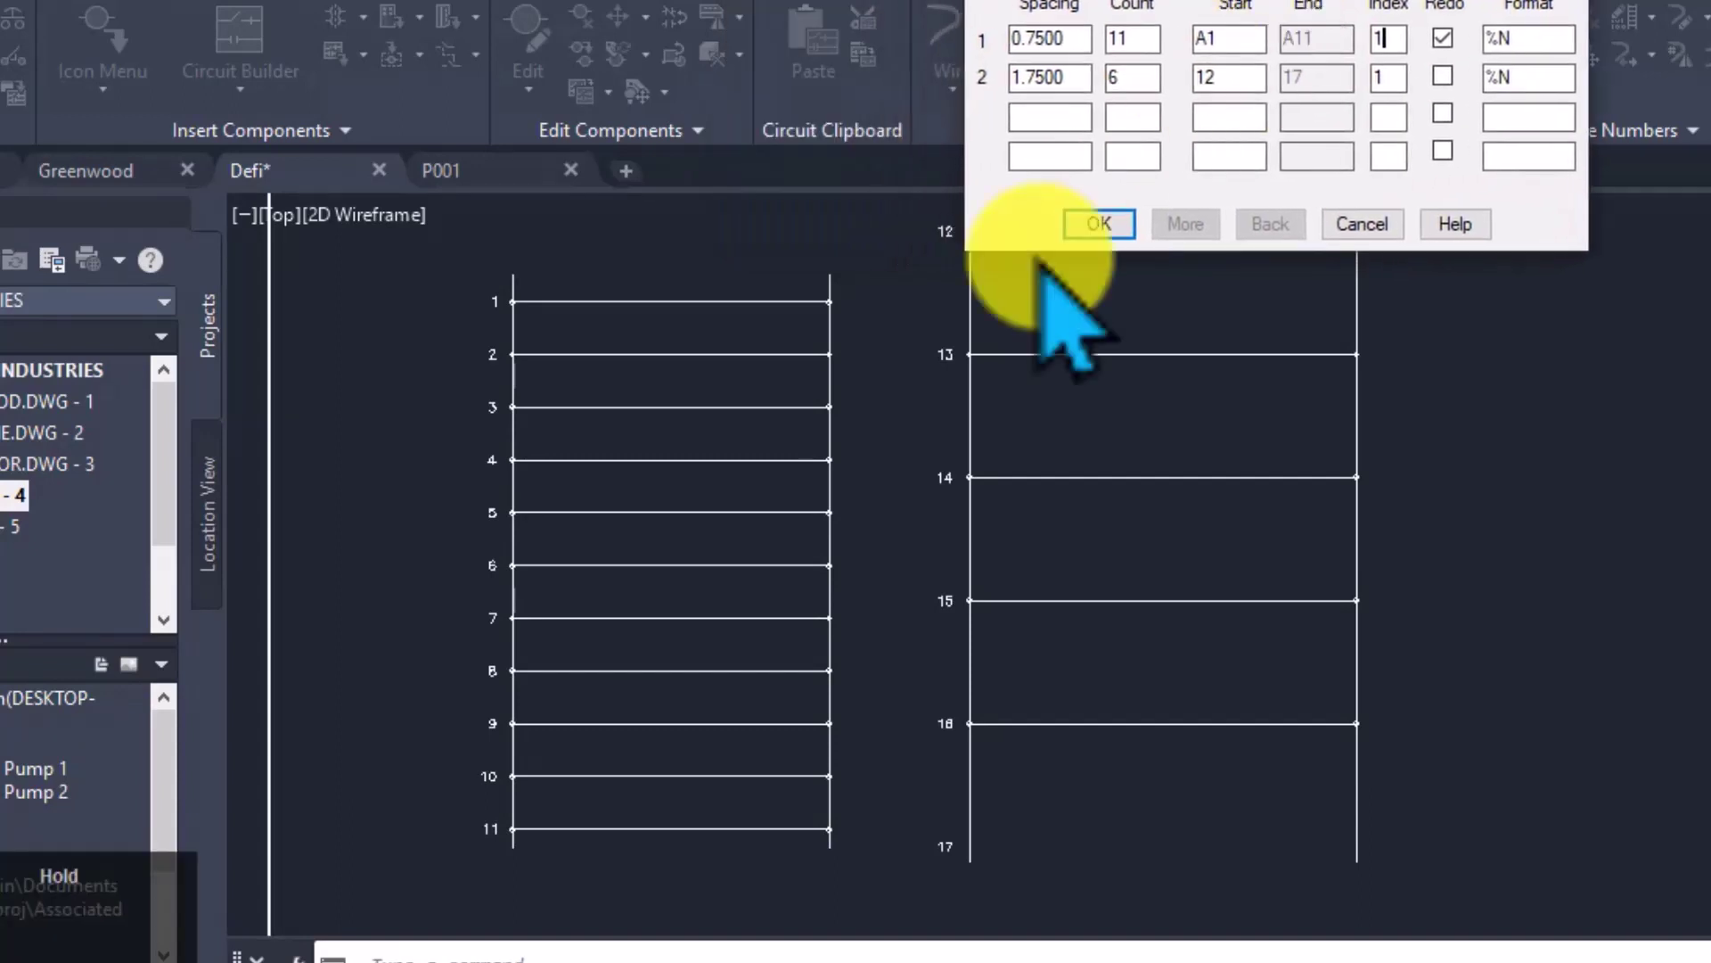
{"action": "left_click", "coordinate": [1197, 77]}
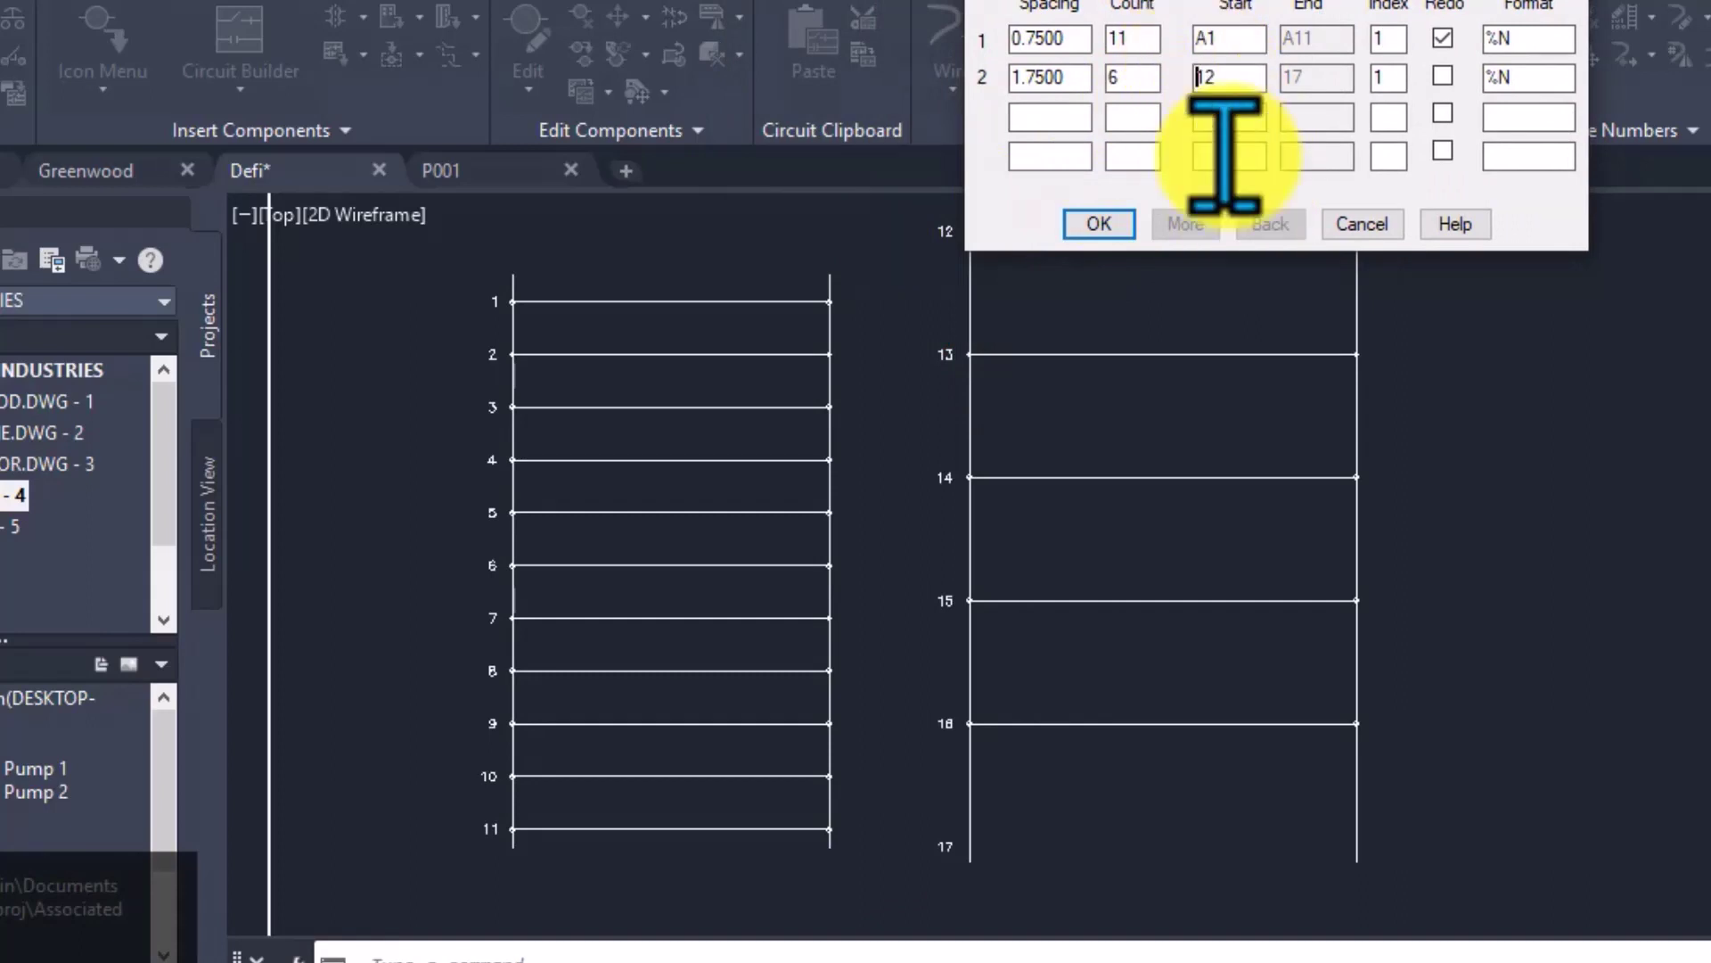
{"action": "left_click", "coordinate": [1391, 77]}
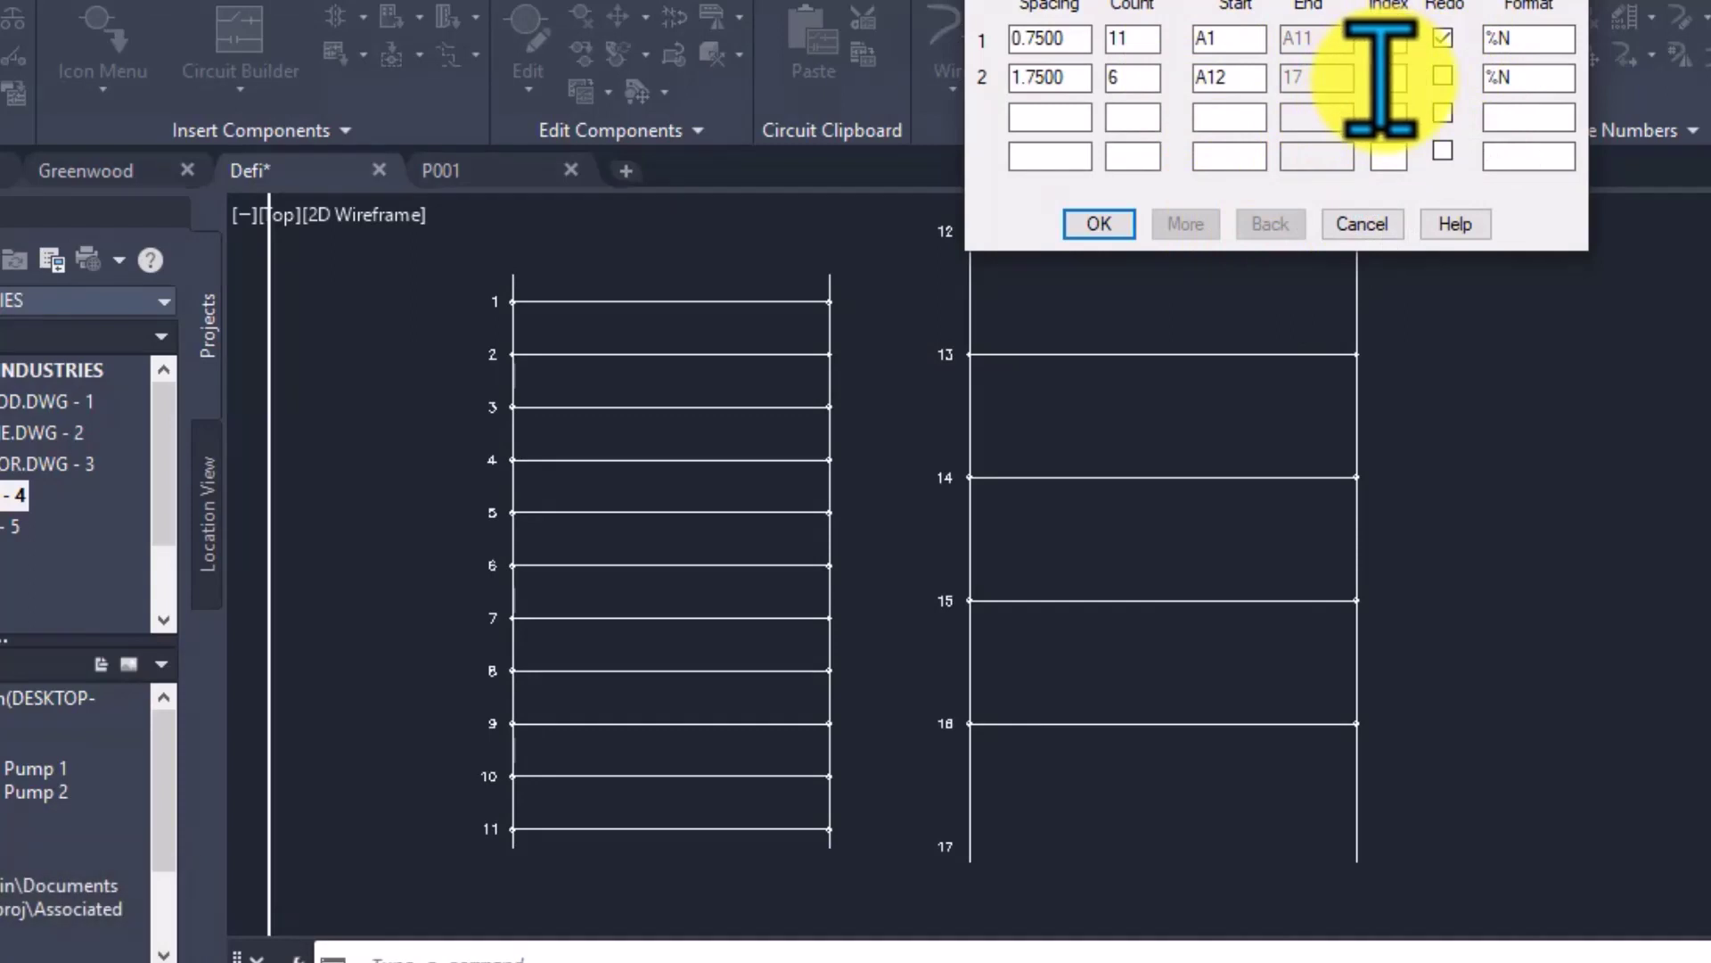
{"action": "left_click", "coordinate": [1099, 225]}
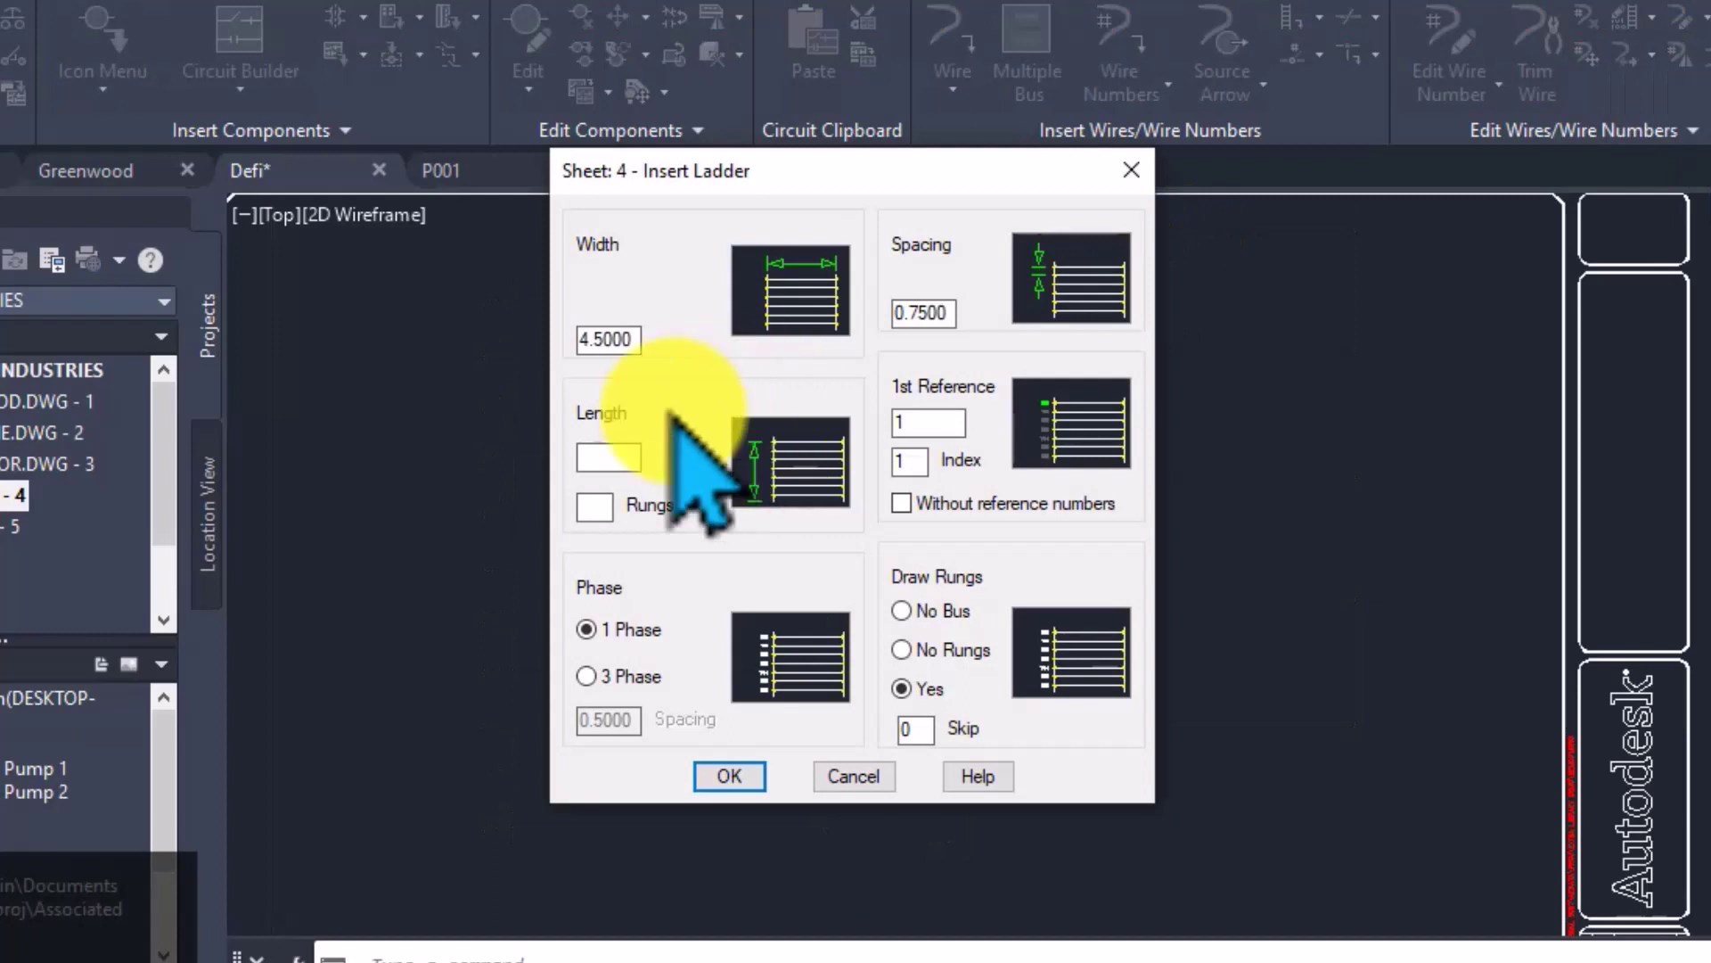
Insert a rungless ladder, length 15, referenced A1–A21, at the top-left start point
{"action": "left_click", "coordinate": [589, 457]}
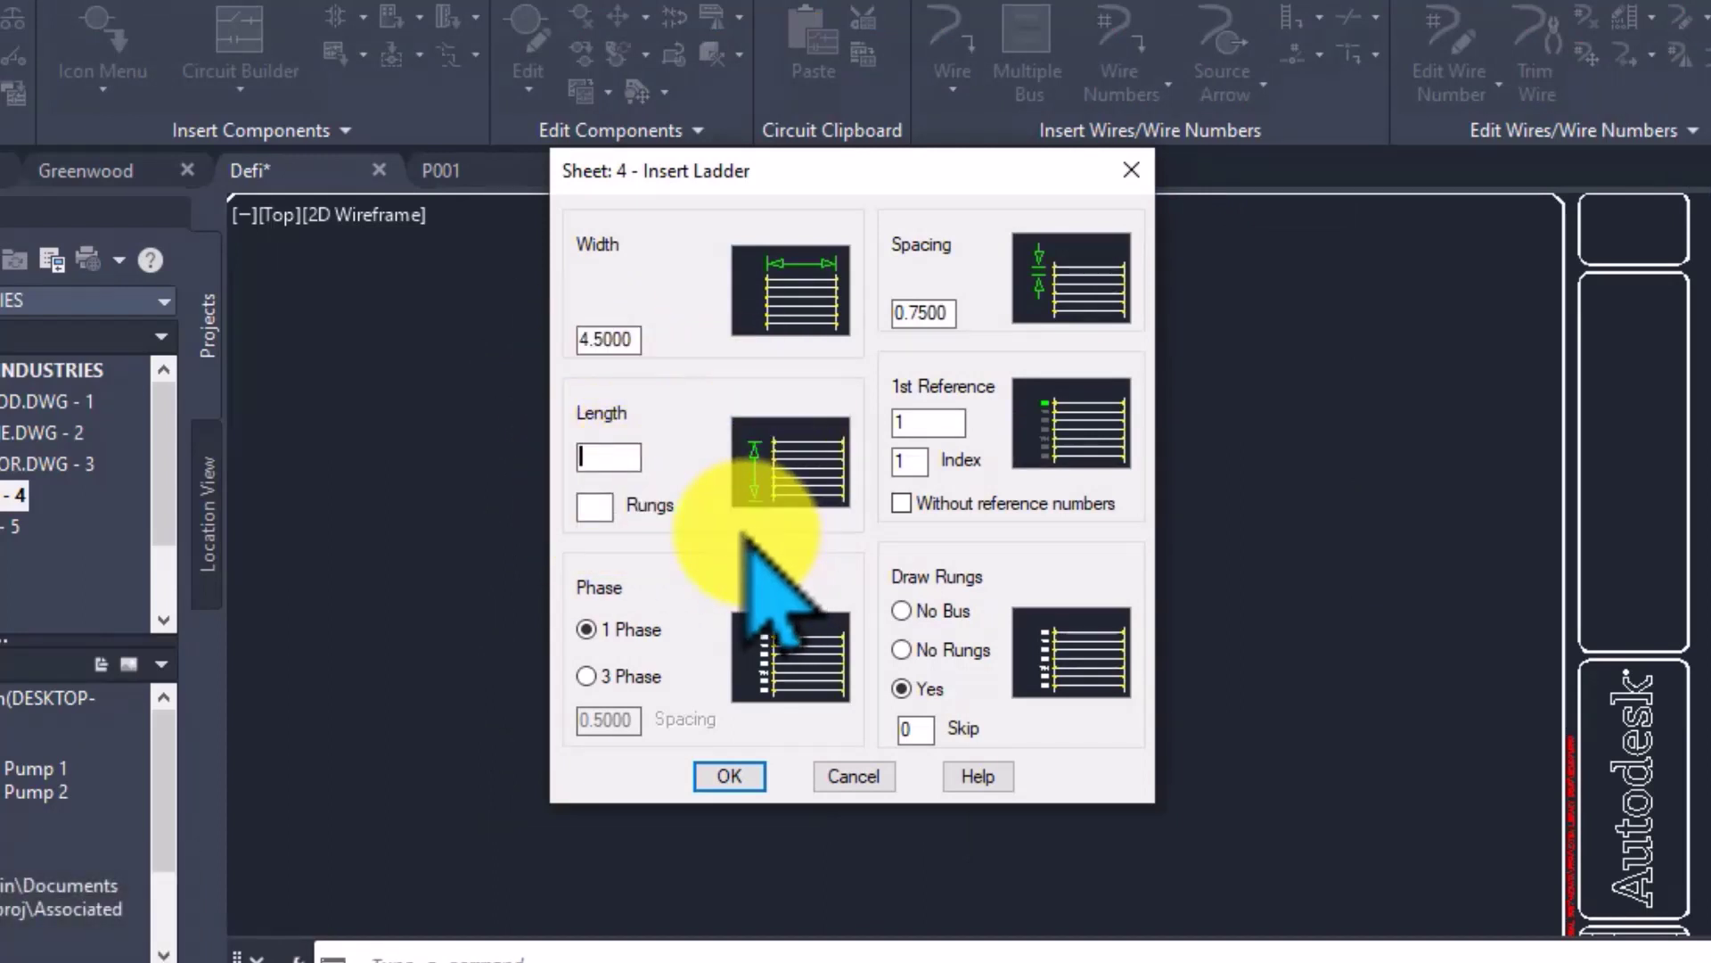
{"action": "left_click", "coordinate": [606, 495]}
{"action": "type", "text": "A"}
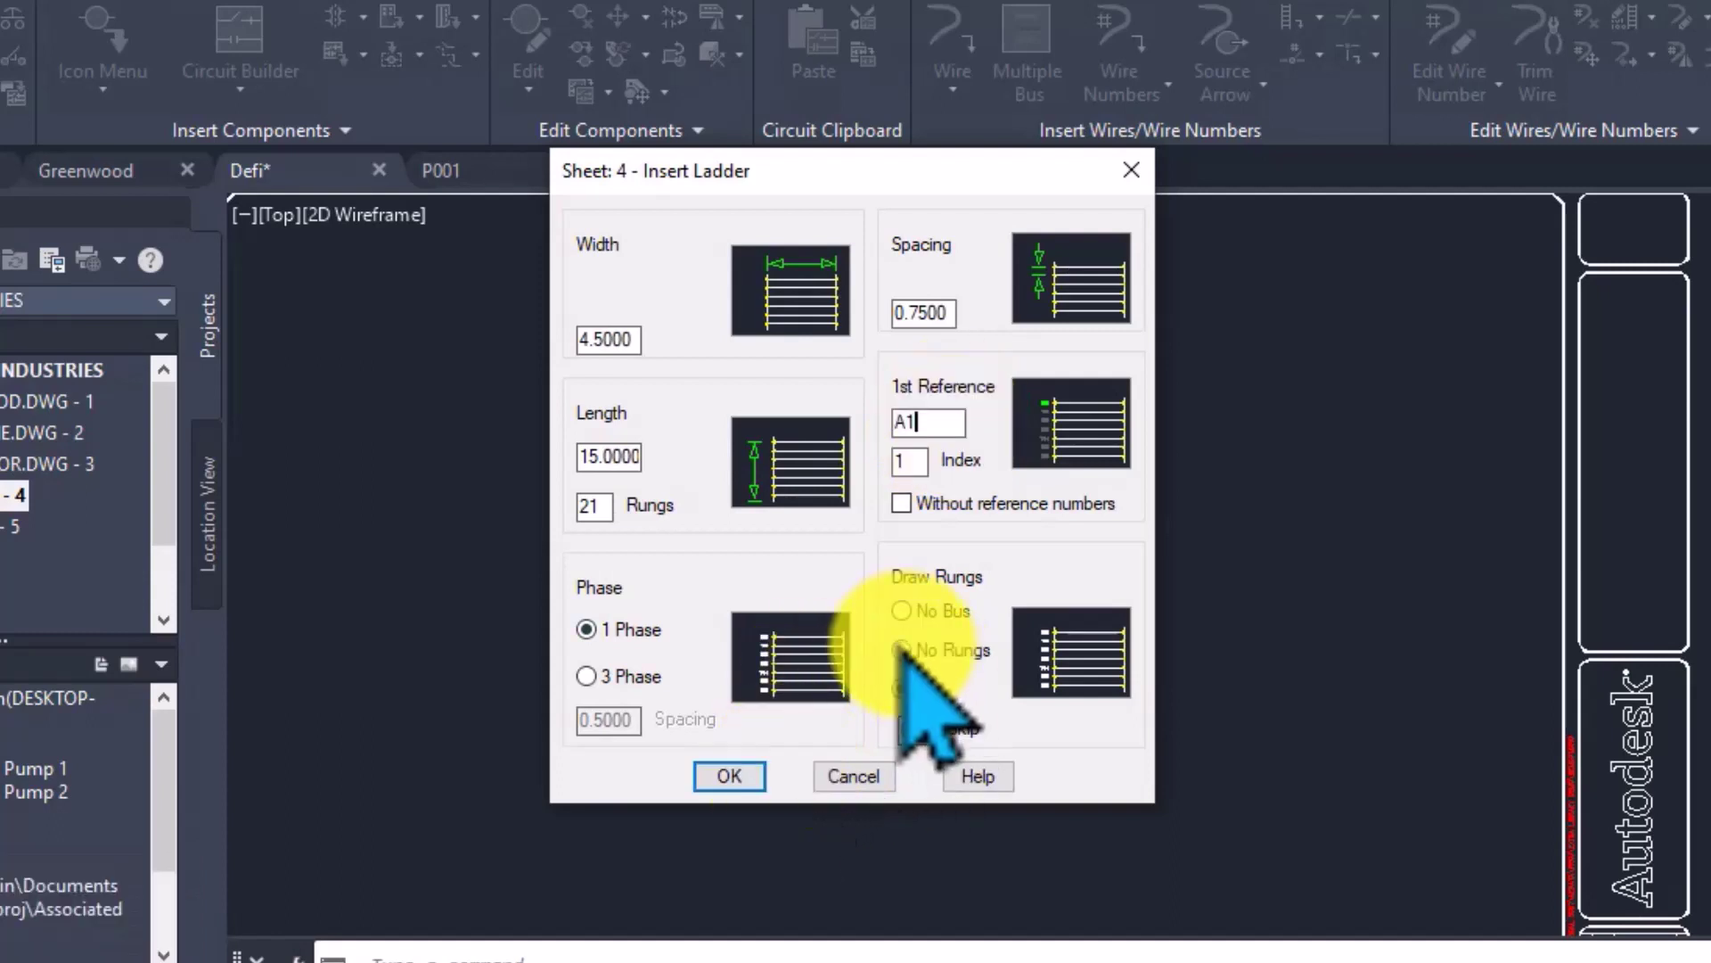
{"action": "left_click", "coordinate": [728, 776]}
{"action": "left_click", "coordinate": [506, 299]}
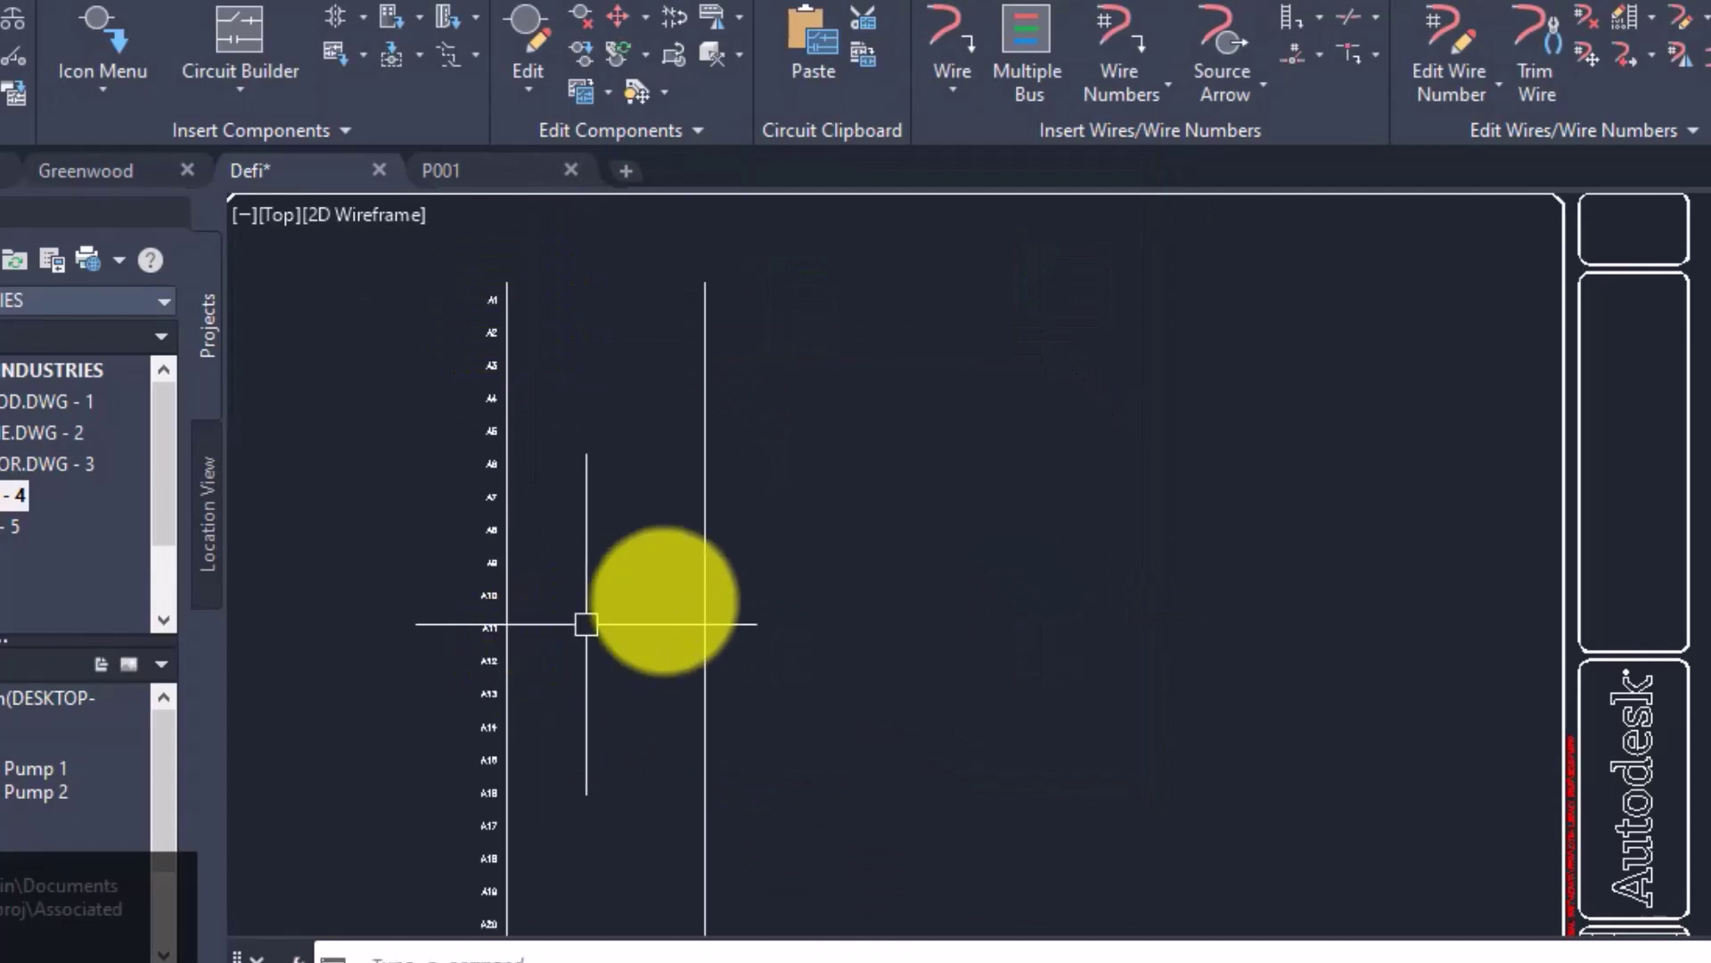
{"action": "middle_click_drag", "start_coordinate": [811, 616], "coordinate": [936, 561]}
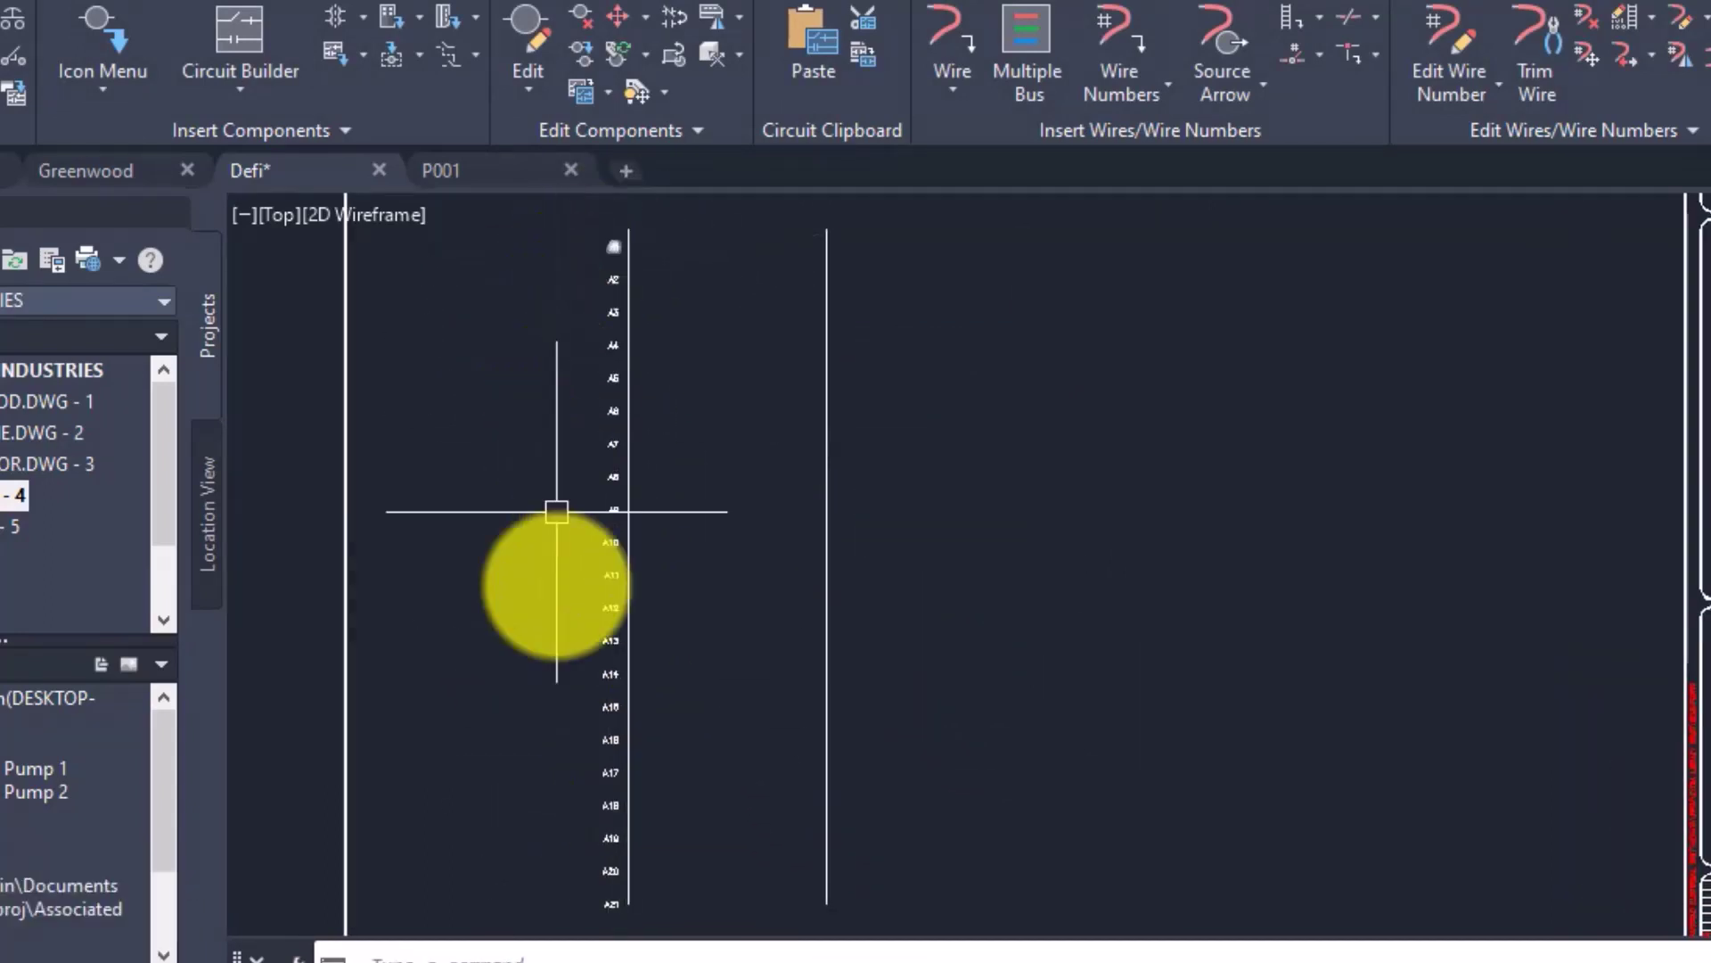
{"action": "left_click", "coordinate": [1313, 41]}
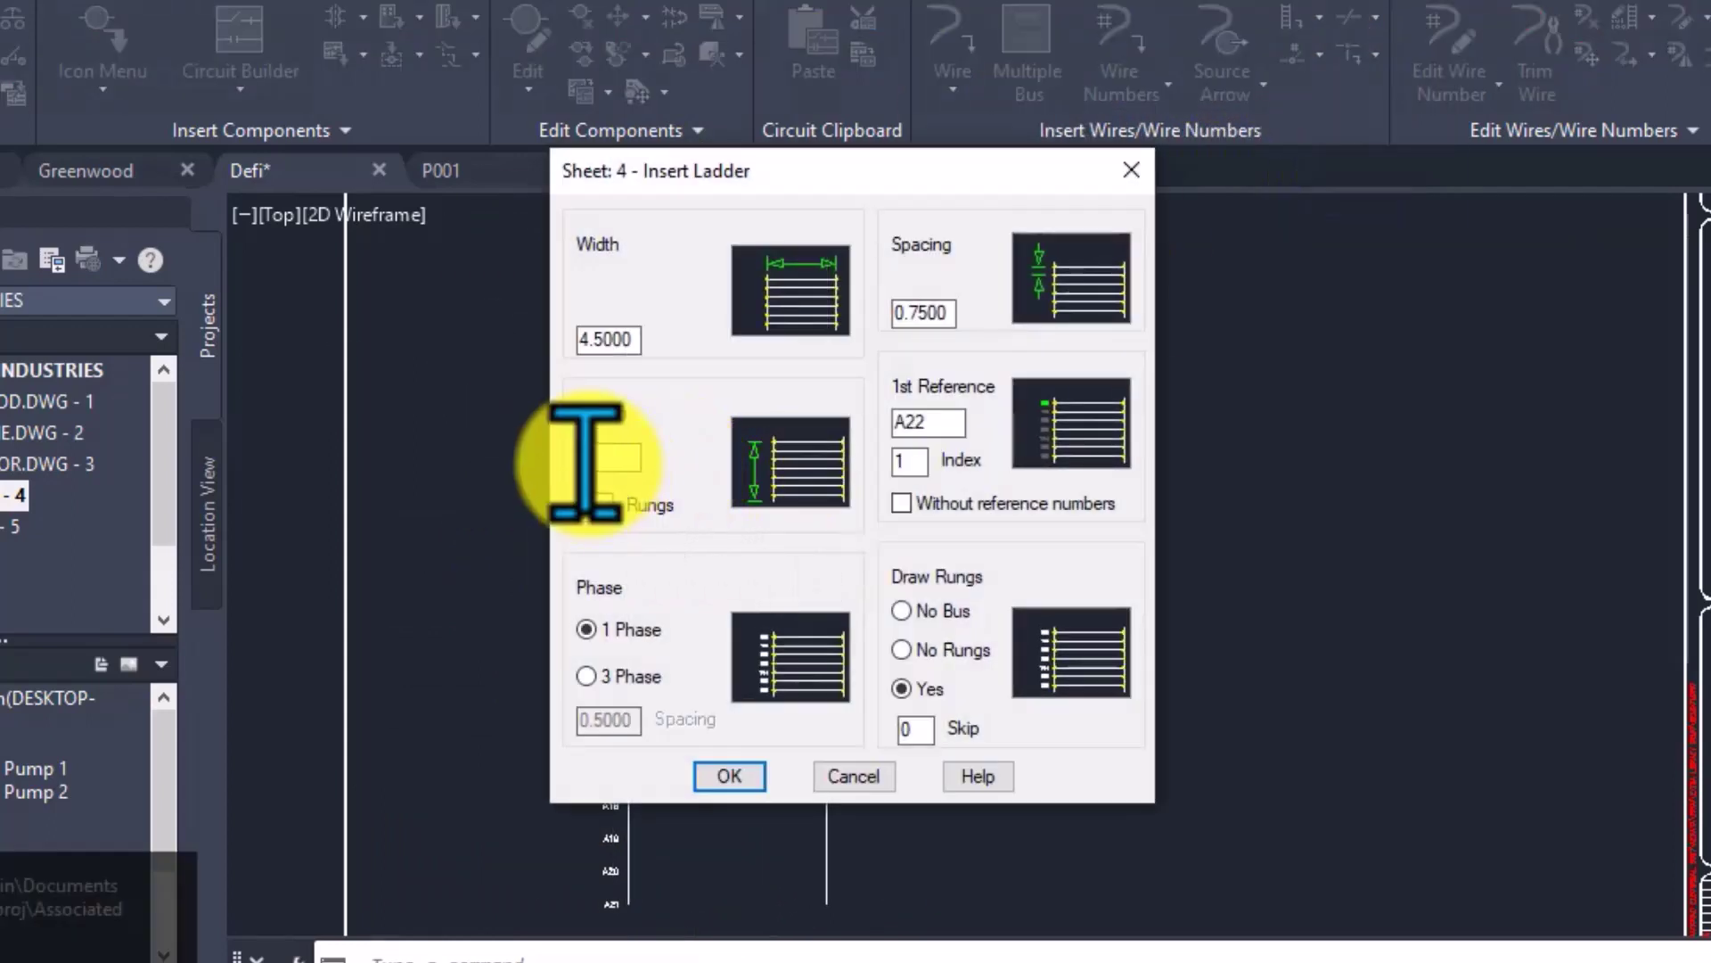
Place a No Bus reference column starting at A22 beside the ladder
{"action": "left_click", "coordinate": [856, 775]}
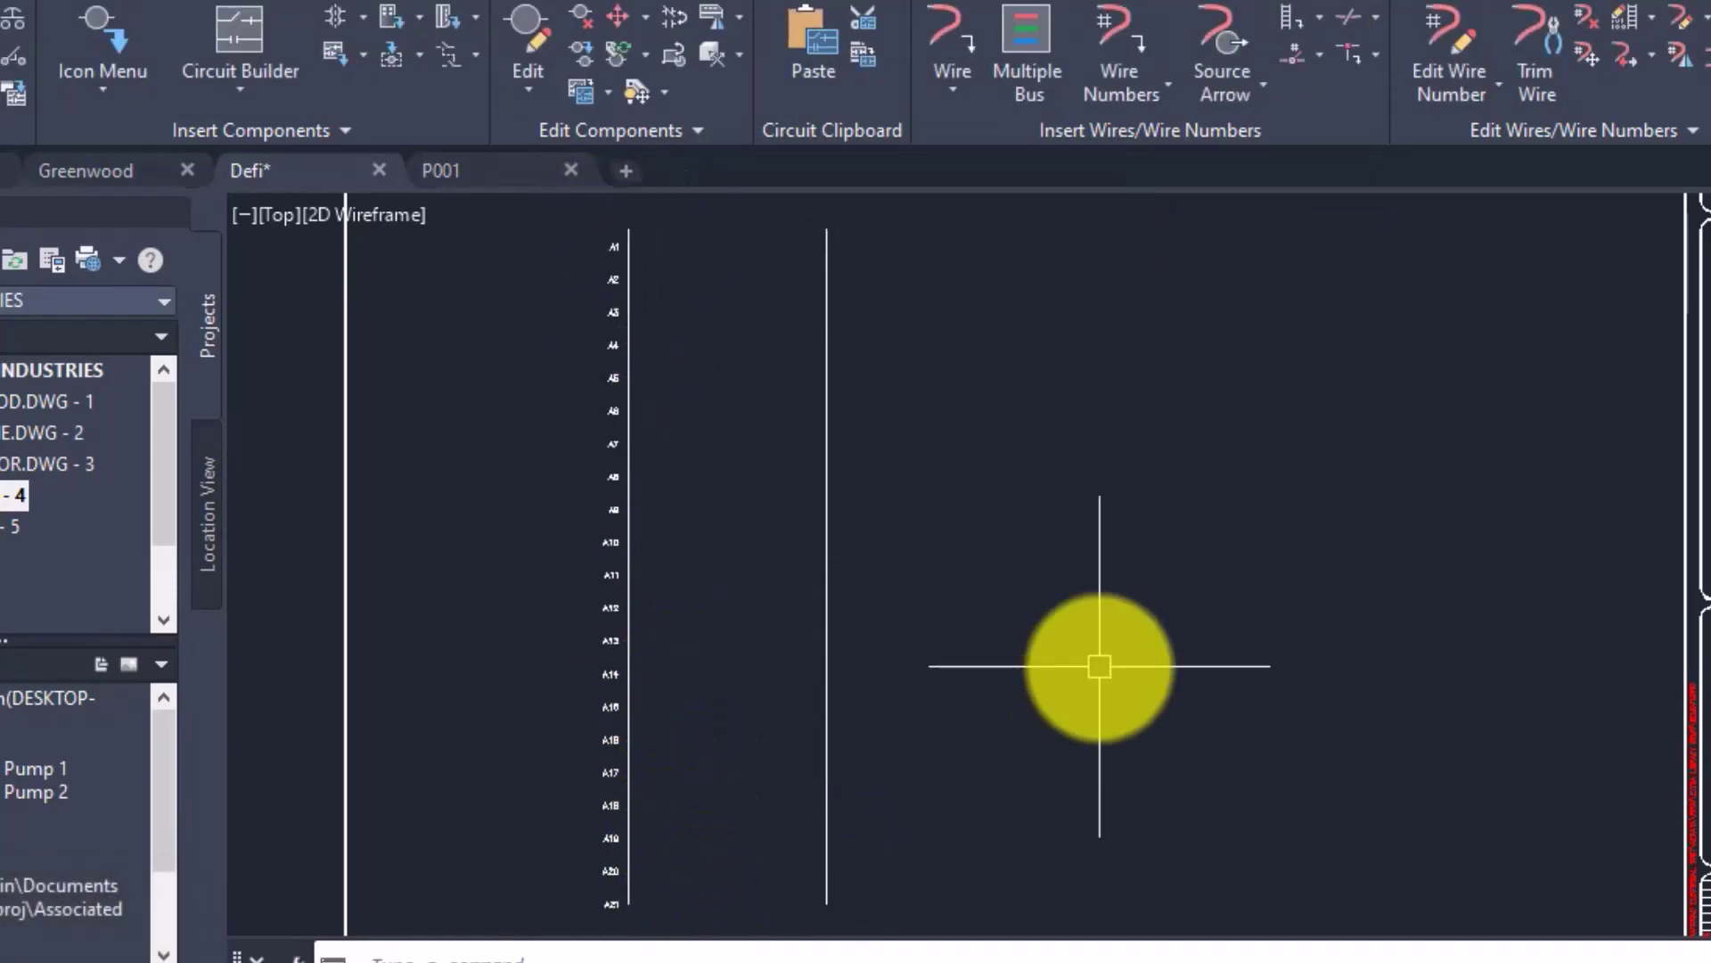
{"action": "scroll", "coordinate": [689, 398], "scroll_direction": "down", "scroll_amount": 2}
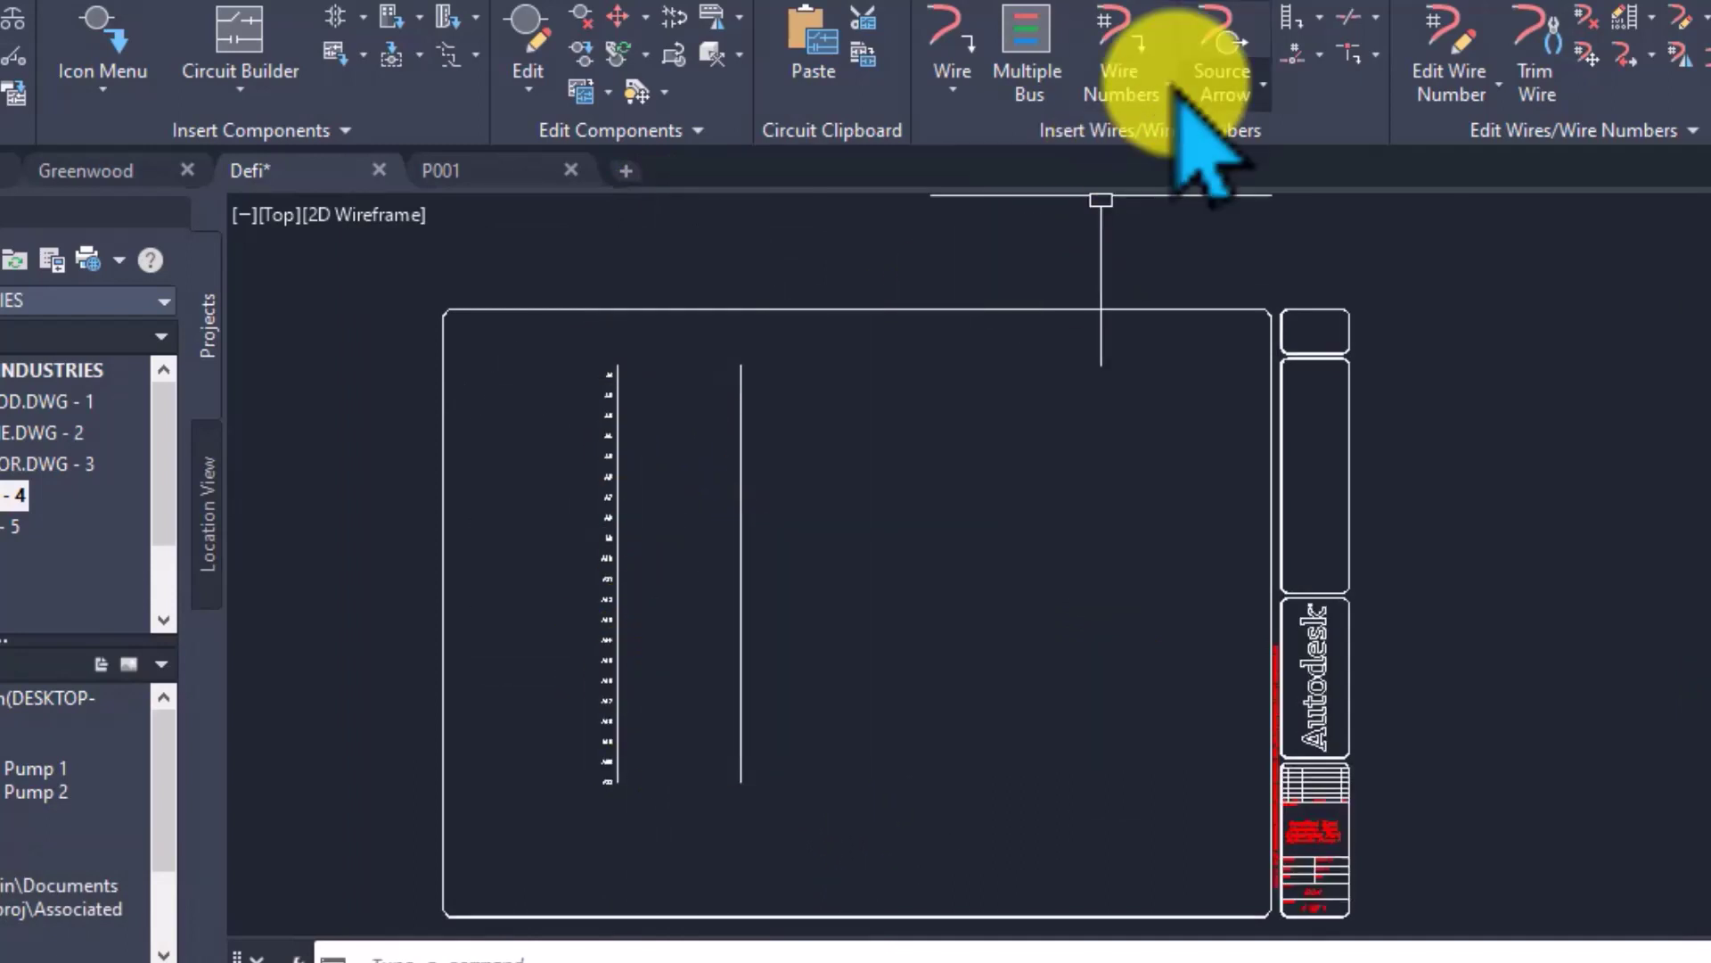
{"action": "left_click", "coordinate": [1320, 21]}
{"action": "left_click", "coordinate": [1344, 73]}
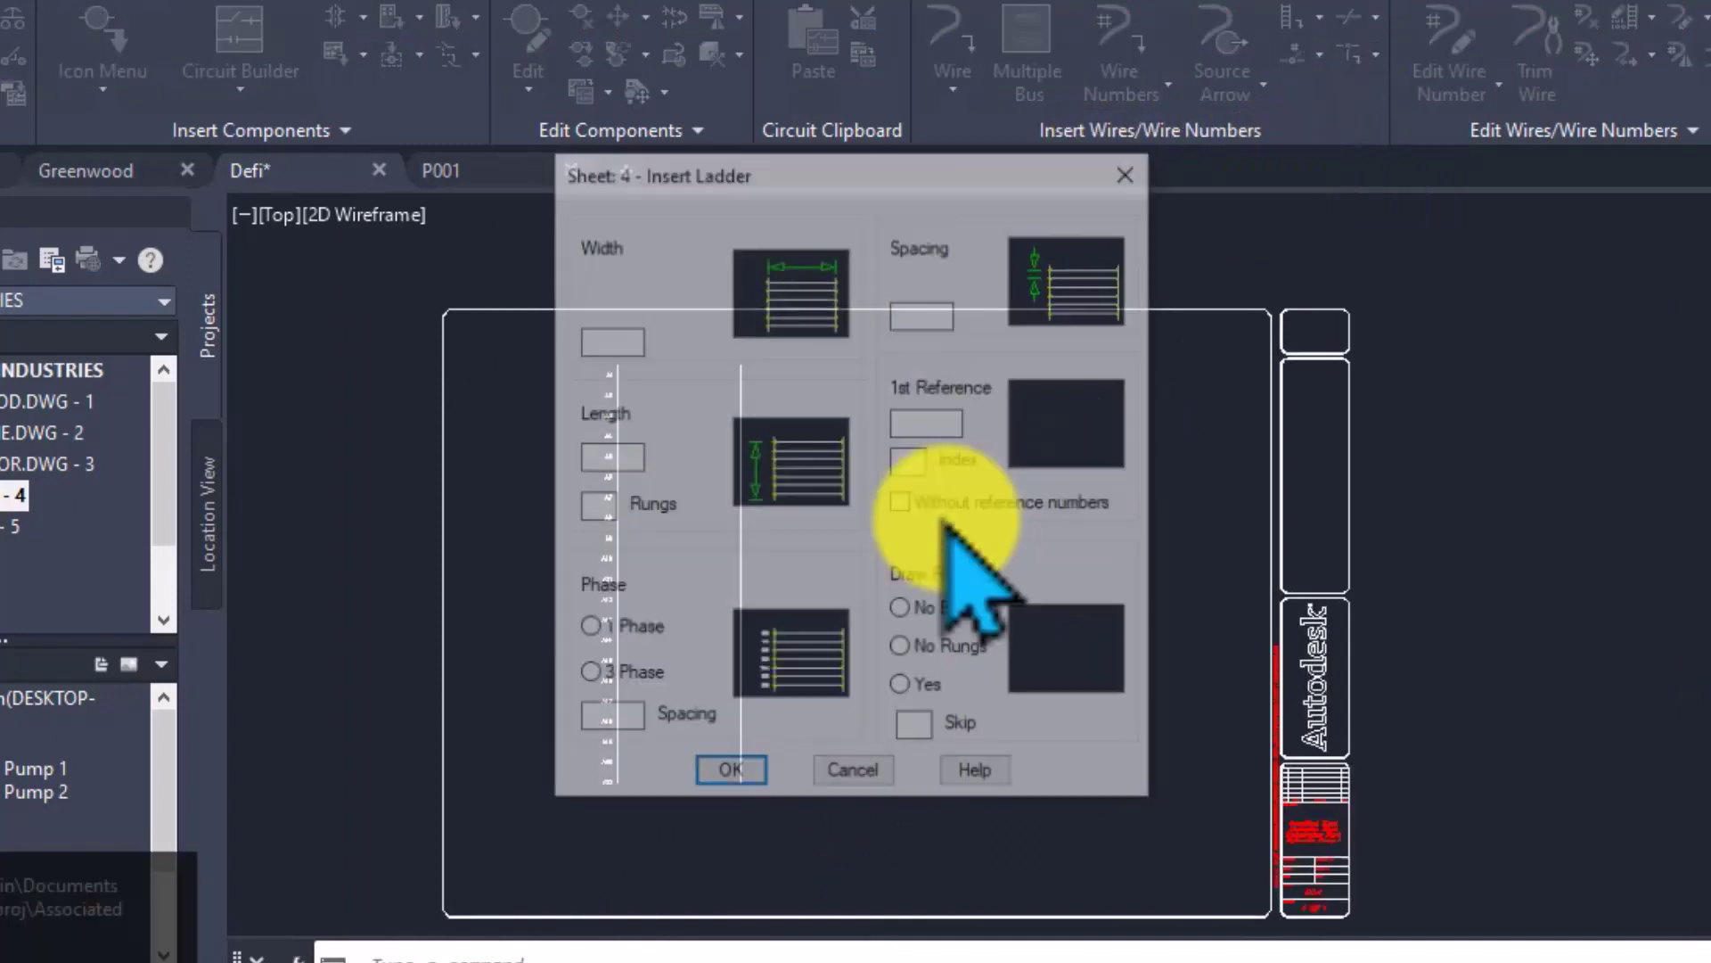
{"action": "left_click", "coordinate": [904, 612]}
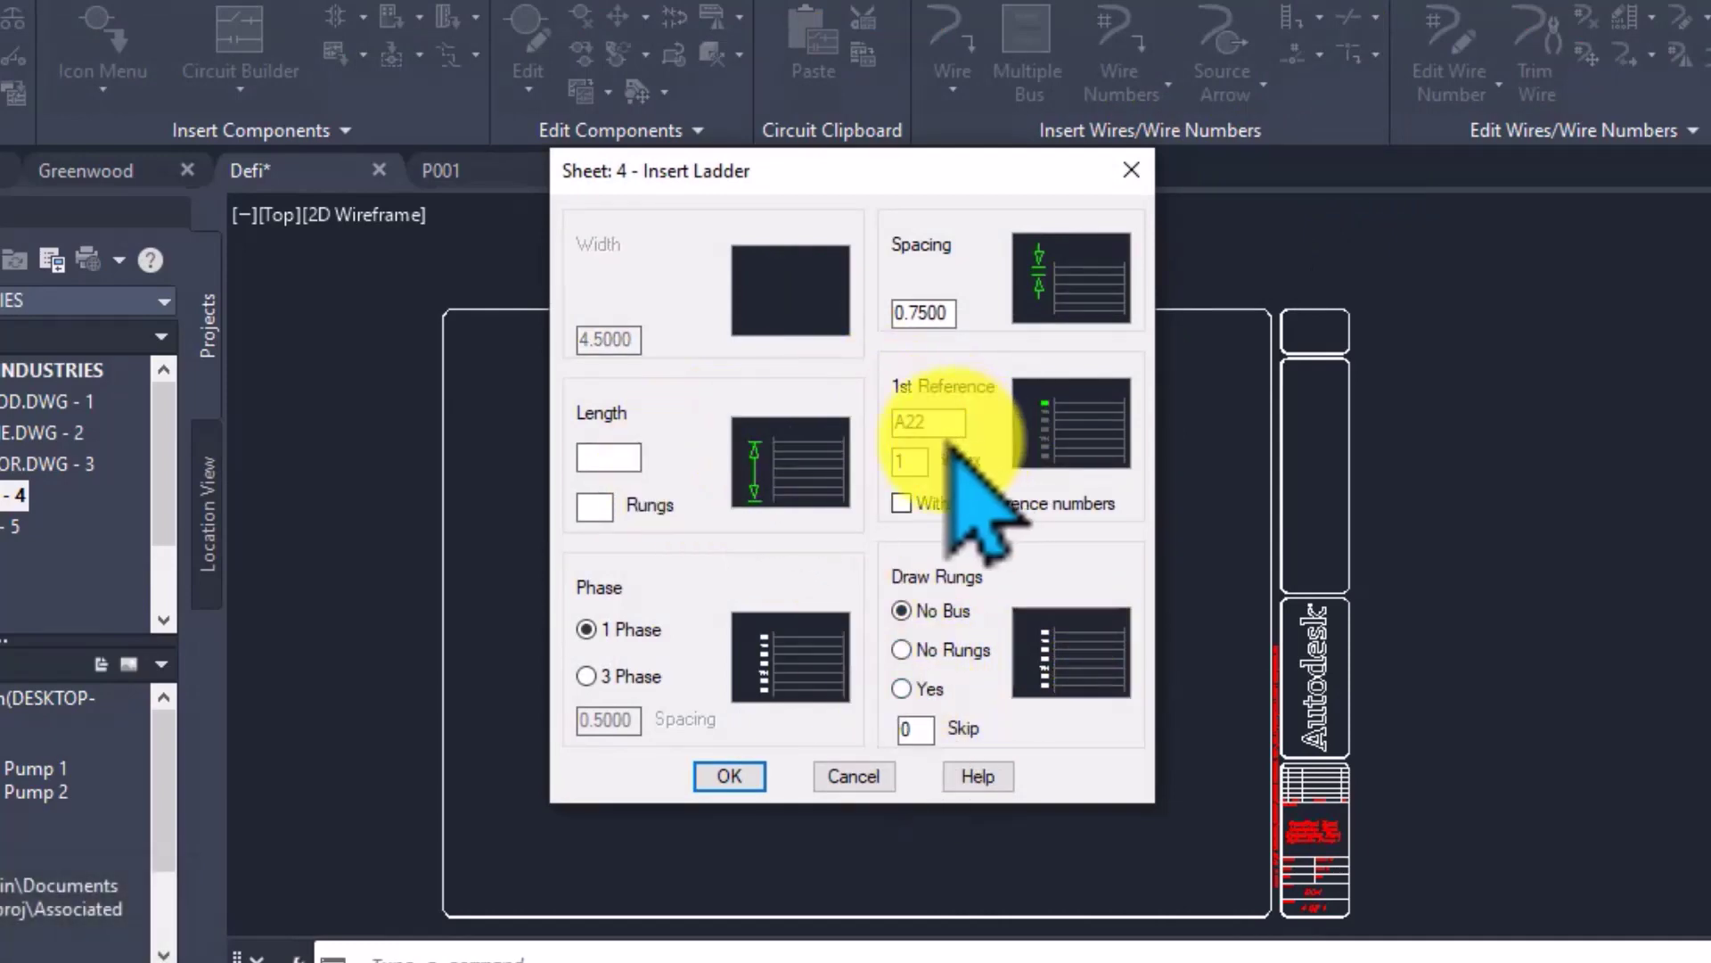
{"action": "left_click", "coordinate": [730, 776]}
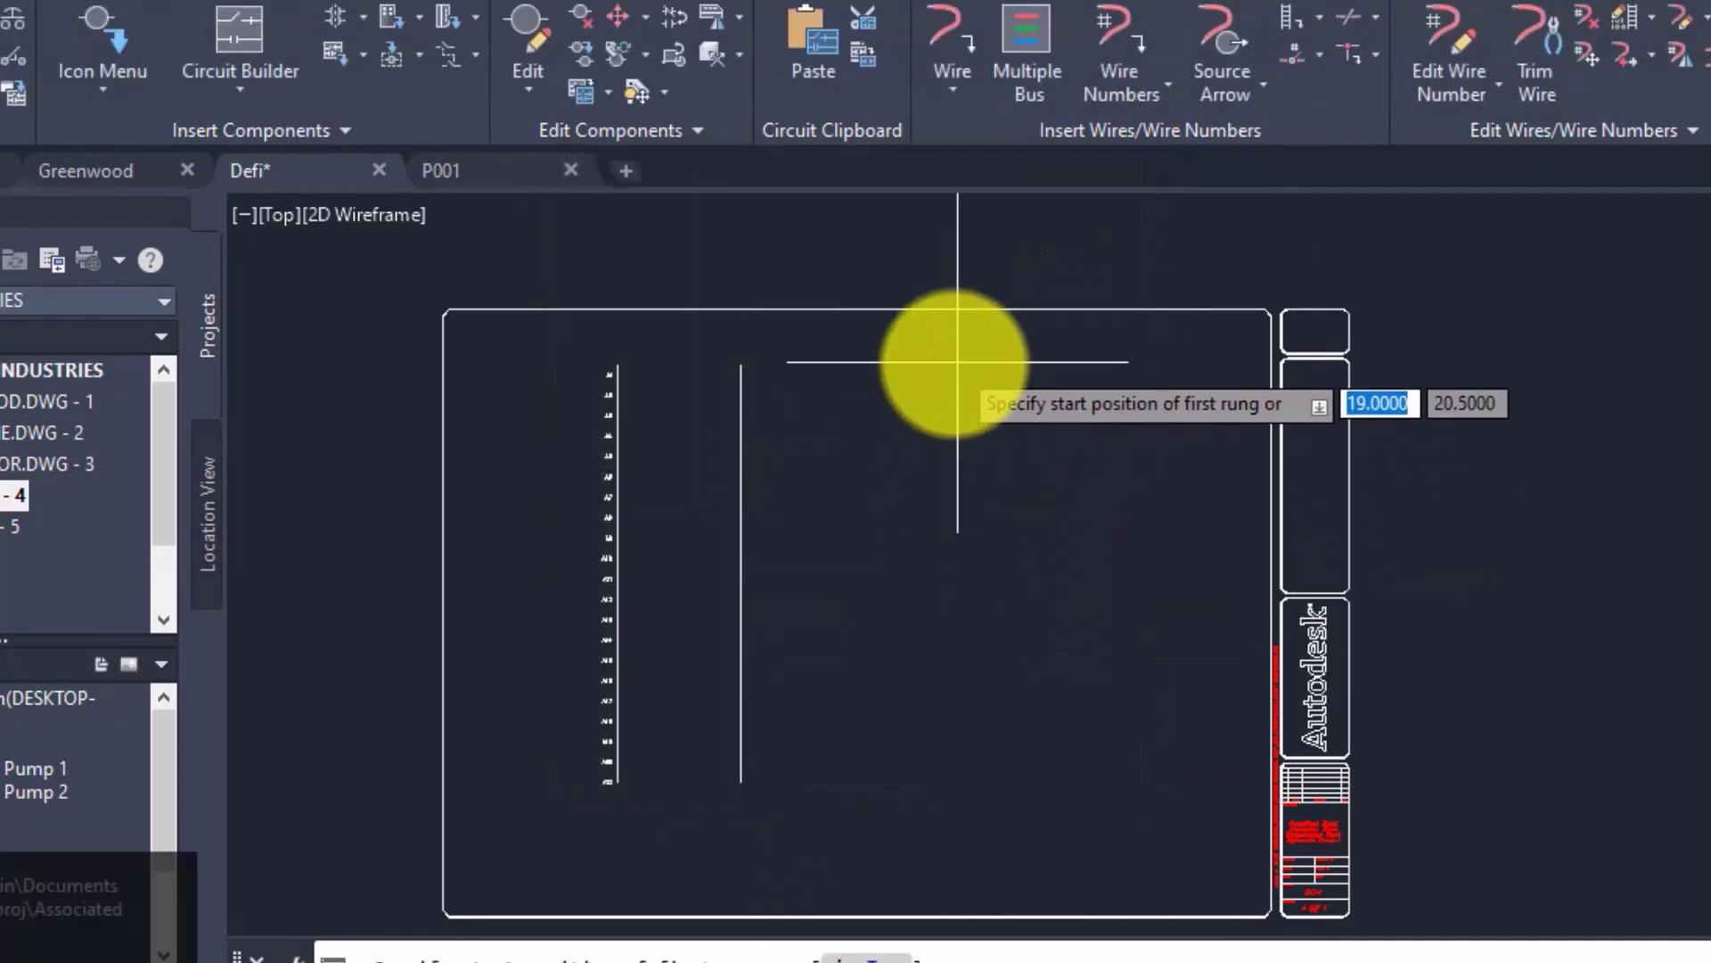
{"action": "left_click", "coordinate": [958, 362]}
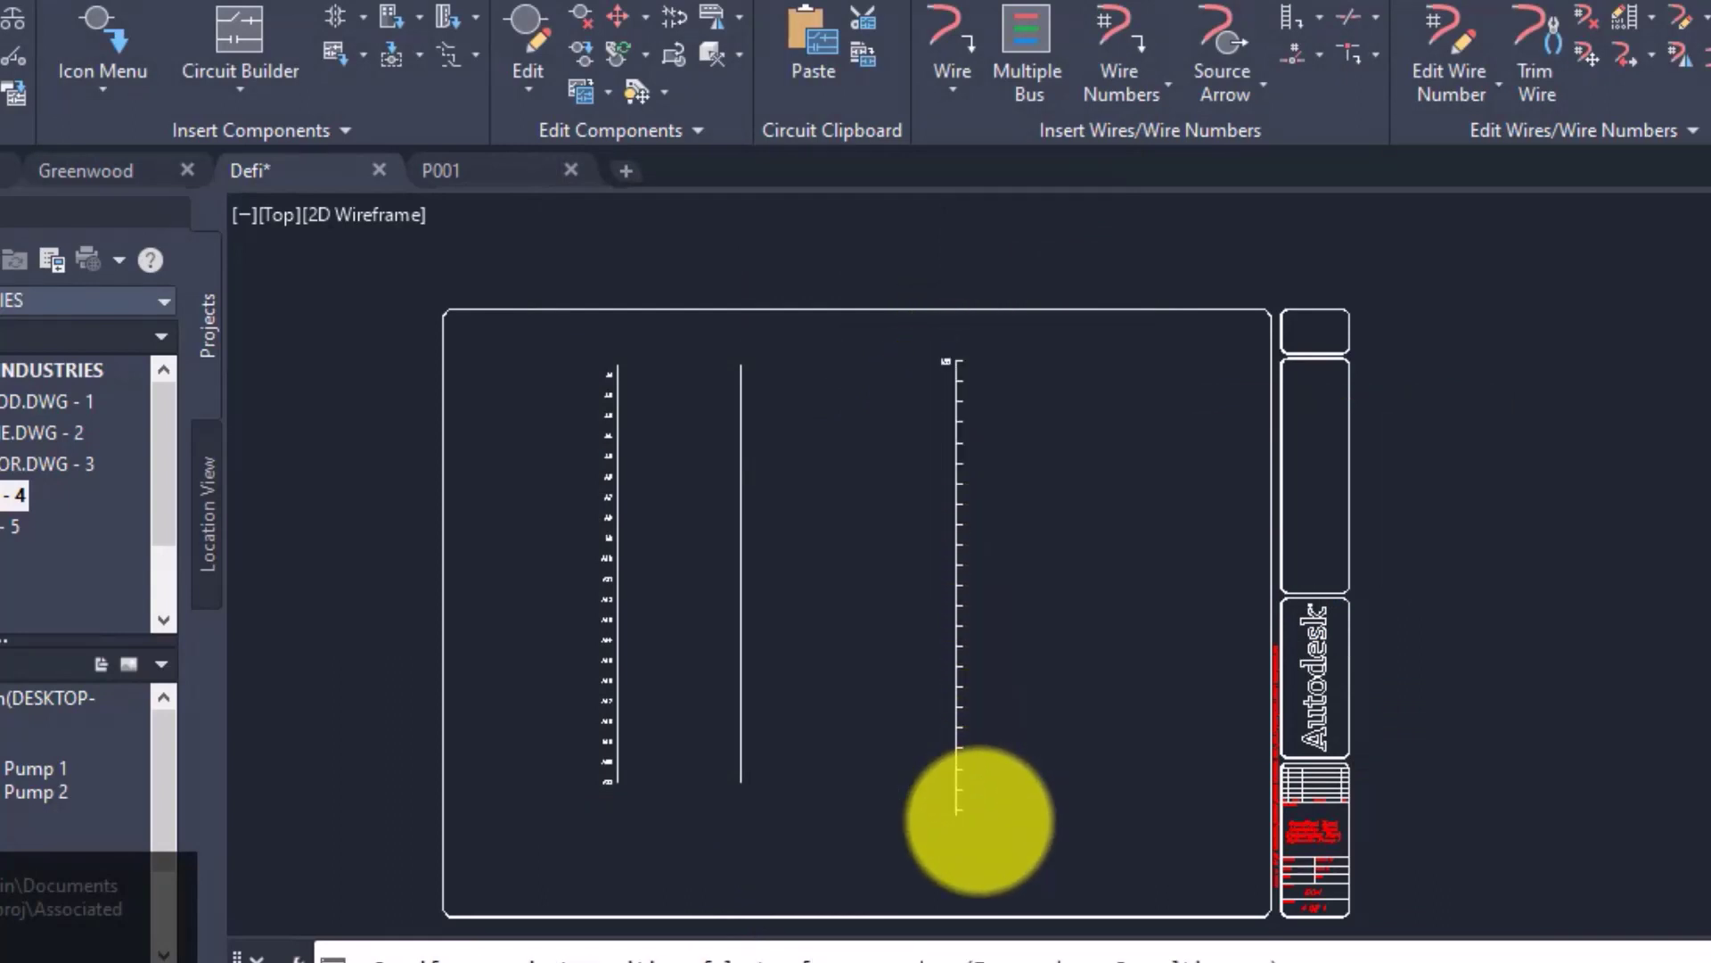
{"action": "left_click", "coordinate": [957, 810]}
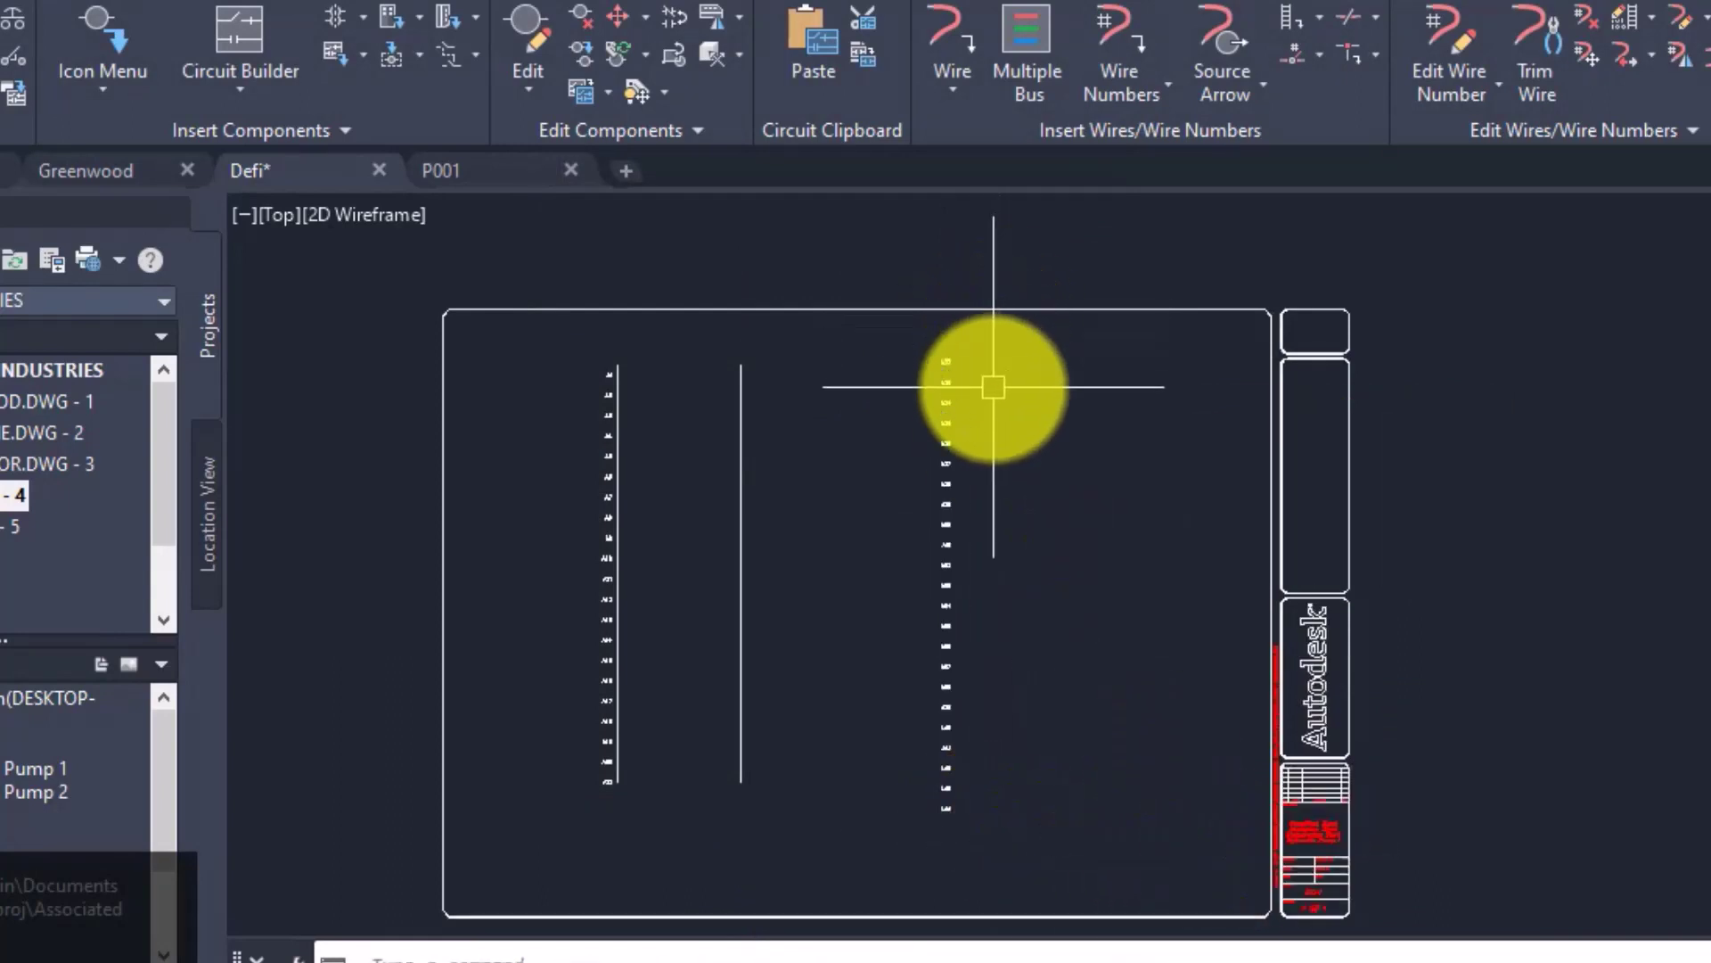
{"action": "scroll", "coordinate": [983, 380], "scroll_direction": "up", "scroll_amount": 4}
{"action": "scroll", "coordinate": [983, 381], "scroll_direction": "up", "scroll_amount": 4}
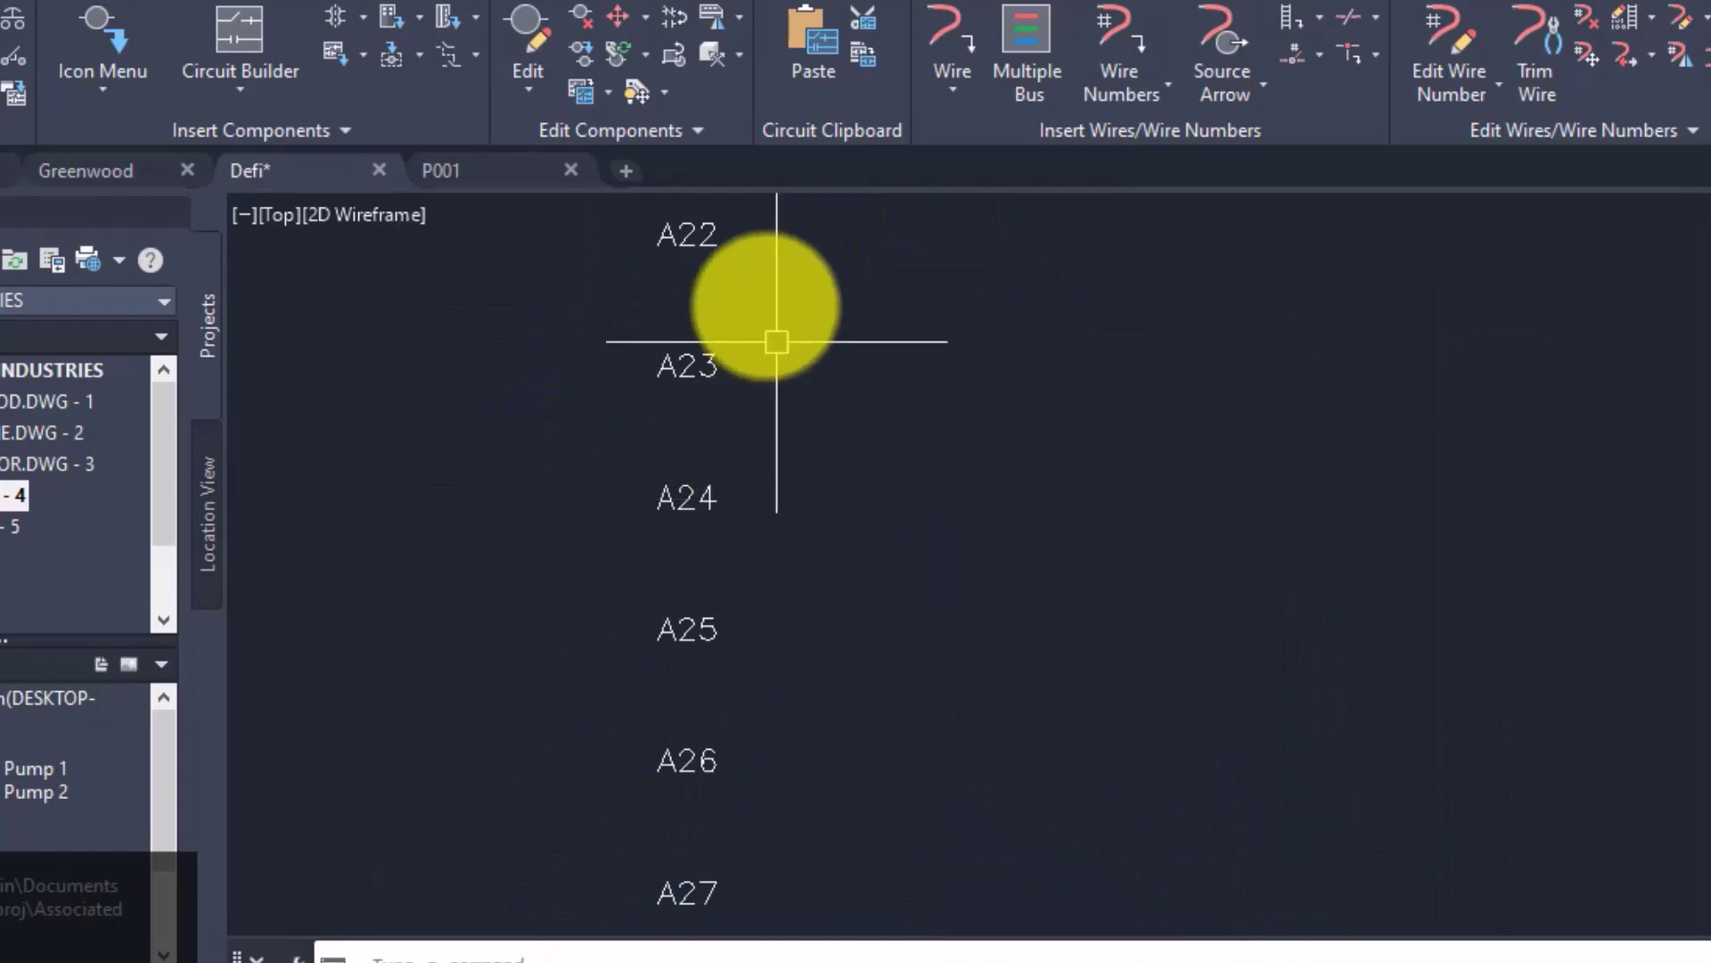
{"action": "scroll", "coordinate": [932, 495], "scroll_direction": "down", "scroll_amount": 1}
{"action": "scroll", "coordinate": [1056, 497], "scroll_direction": "down", "scroll_amount": 3}
{"action": "scroll", "coordinate": [940, 463], "scroll_direction": "down", "scroll_amount": 1}
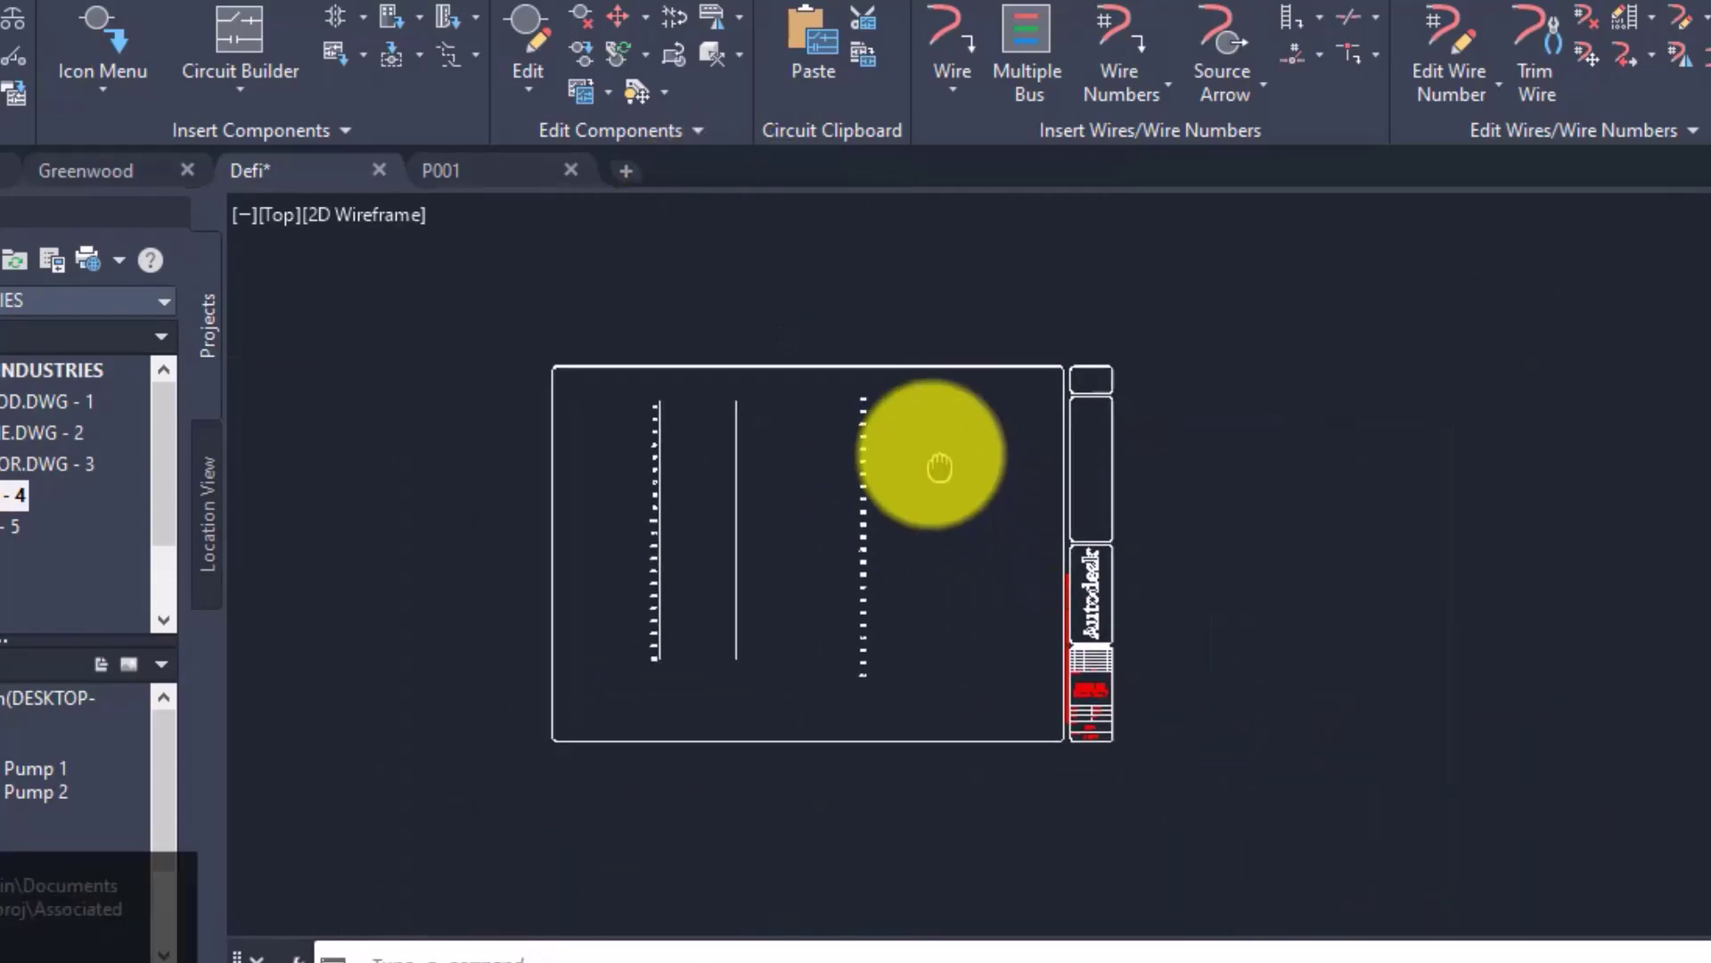
{"action": "scroll", "coordinate": [918, 429], "scroll_direction": "up", "scroll_amount": 3}
{"action": "scroll", "coordinate": [742, 361], "scroll_direction": "down", "scroll_amount": 1}
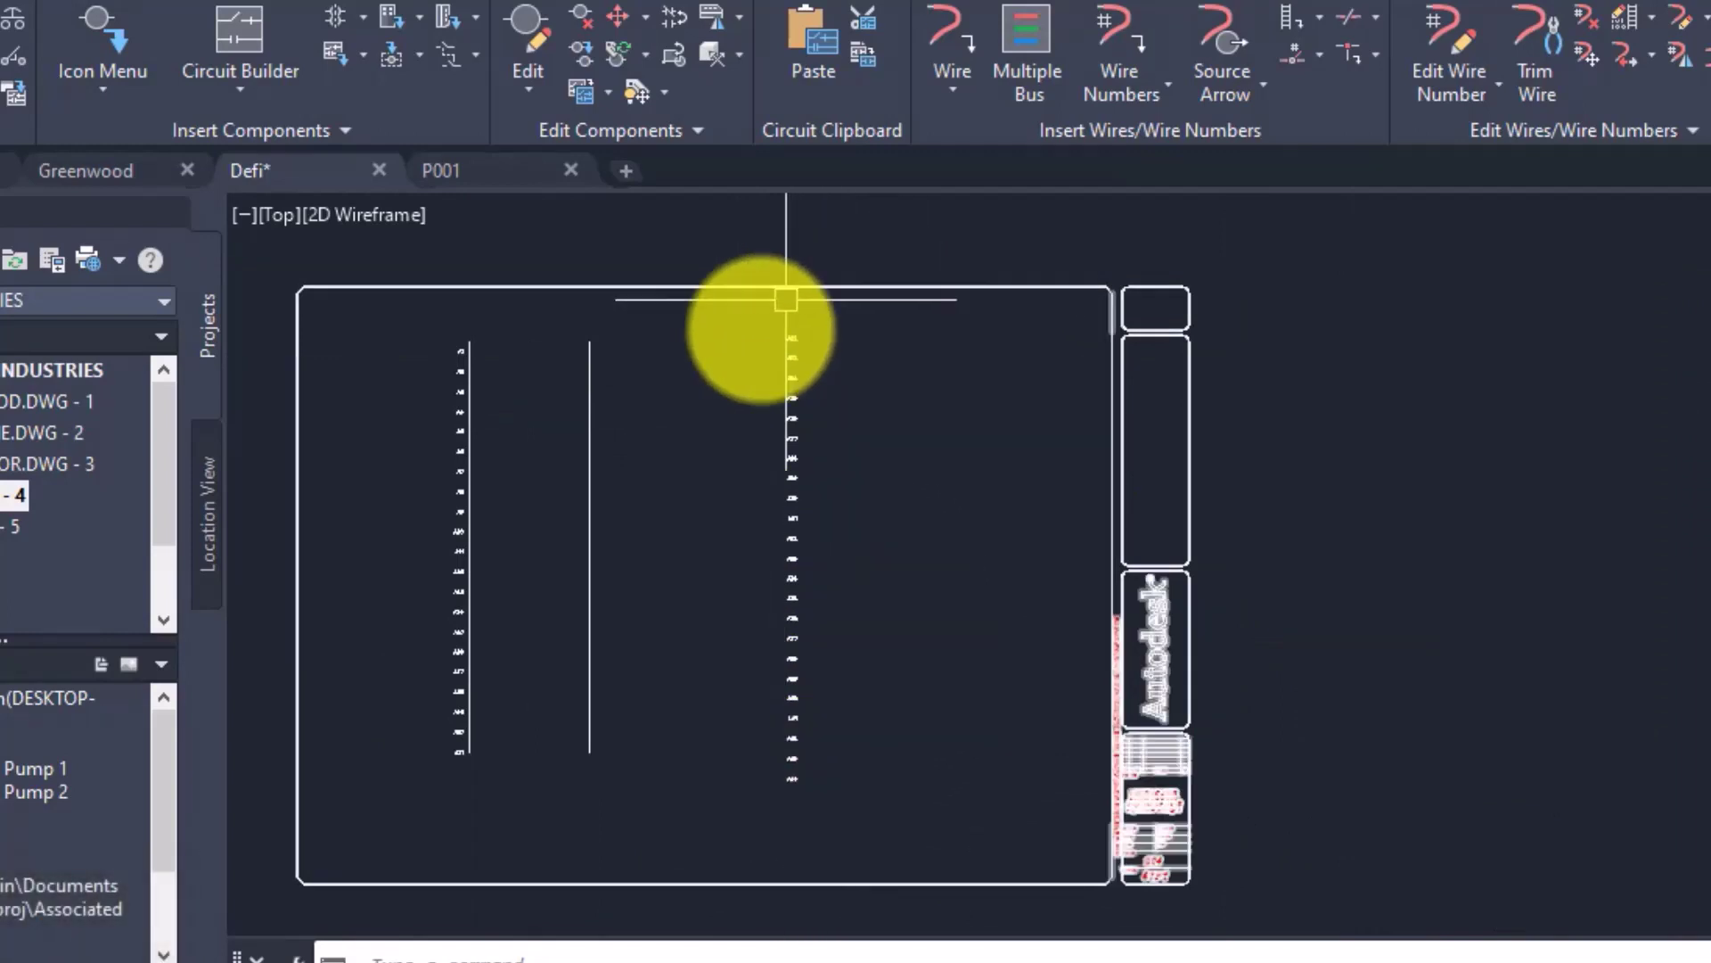
Window-select all the ladders and erase them
{"action": "left_click", "coordinate": [829, 311]}
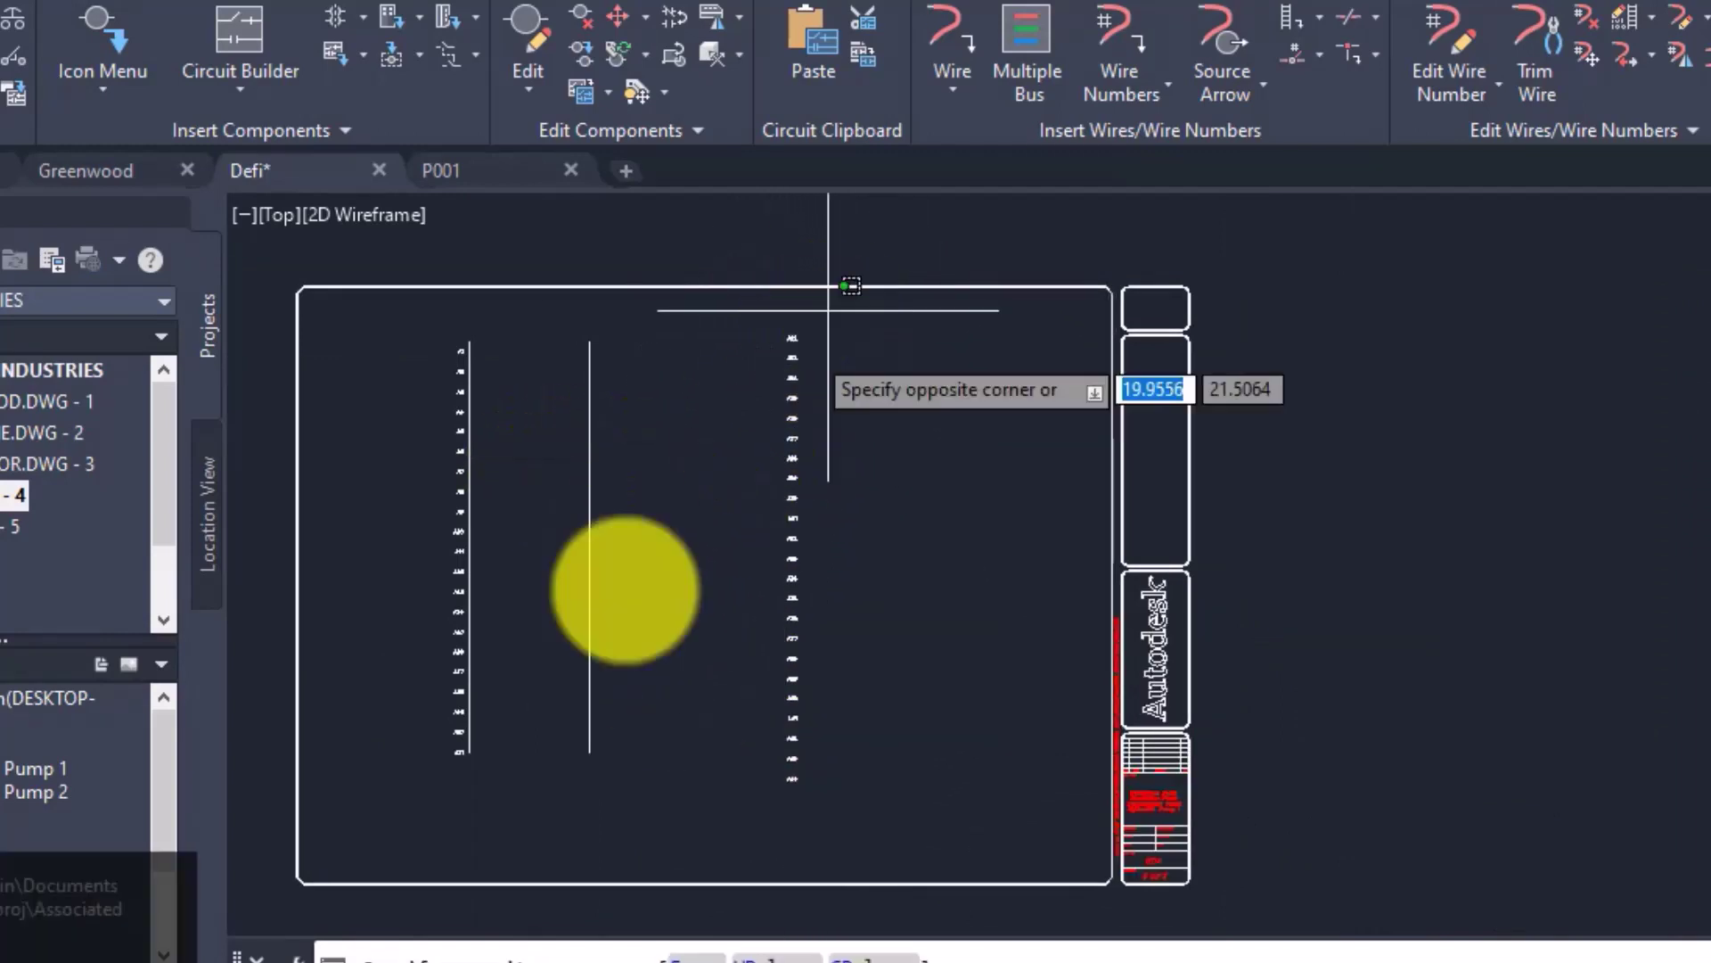
{"action": "left_click", "coordinate": [365, 786]}
{"action": "key", "text": "Delete"}
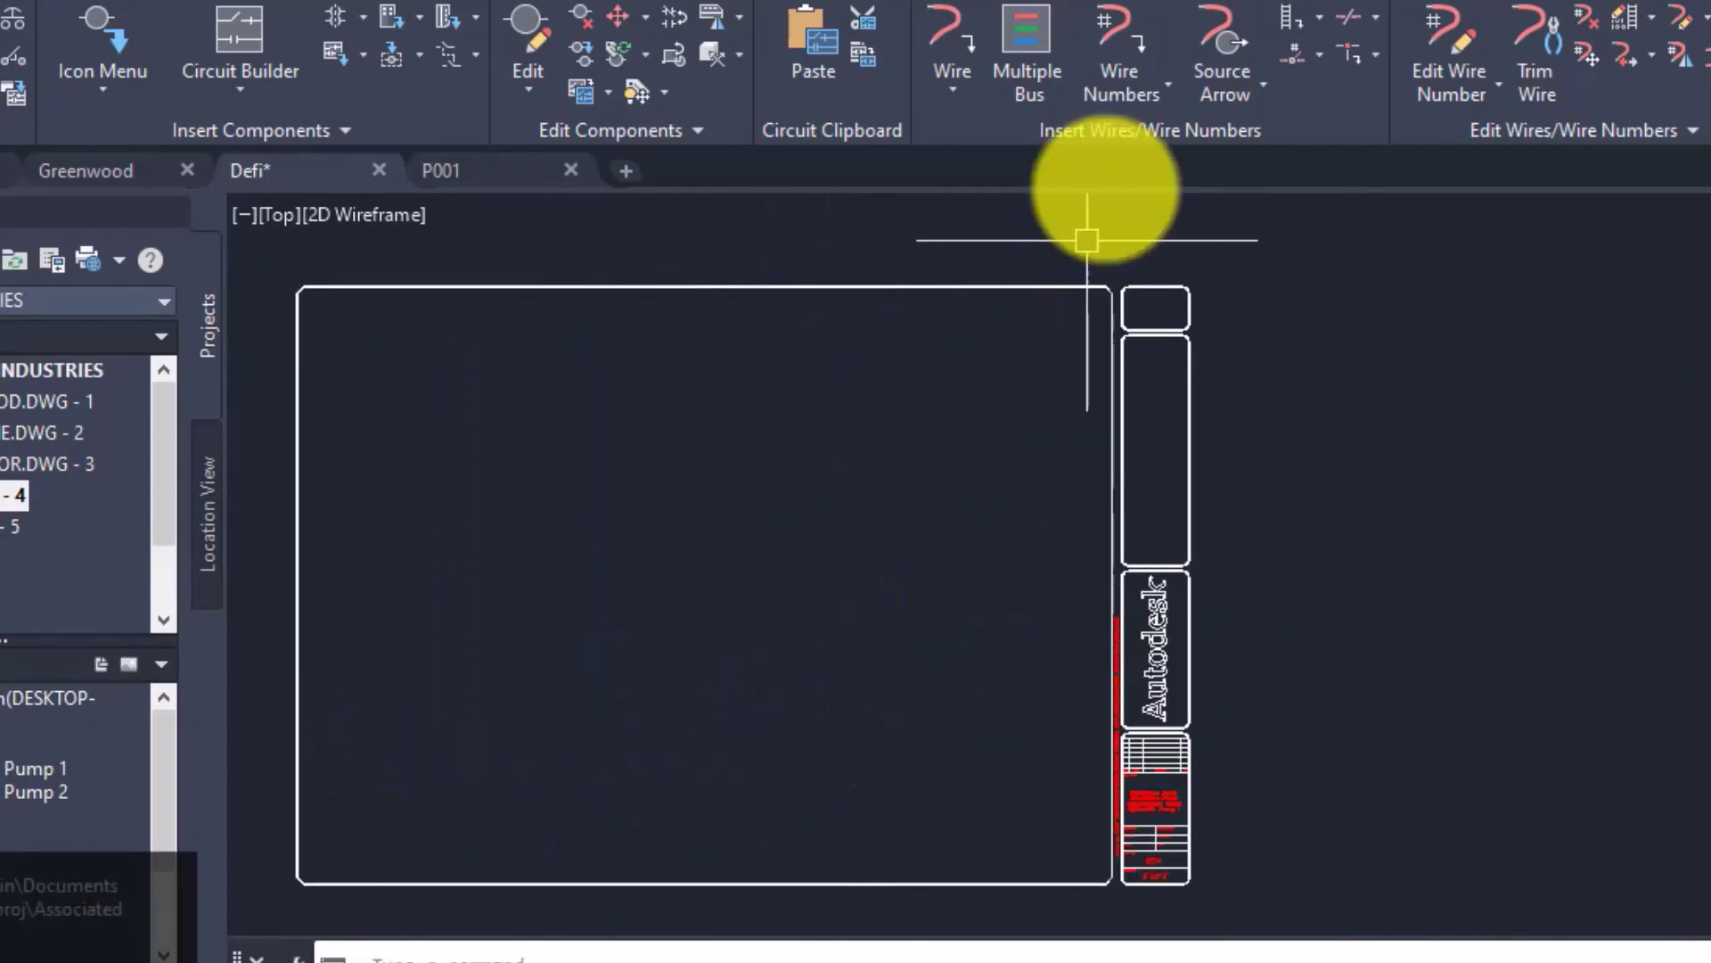
{"action": "left_click", "coordinate": [1324, 24]}
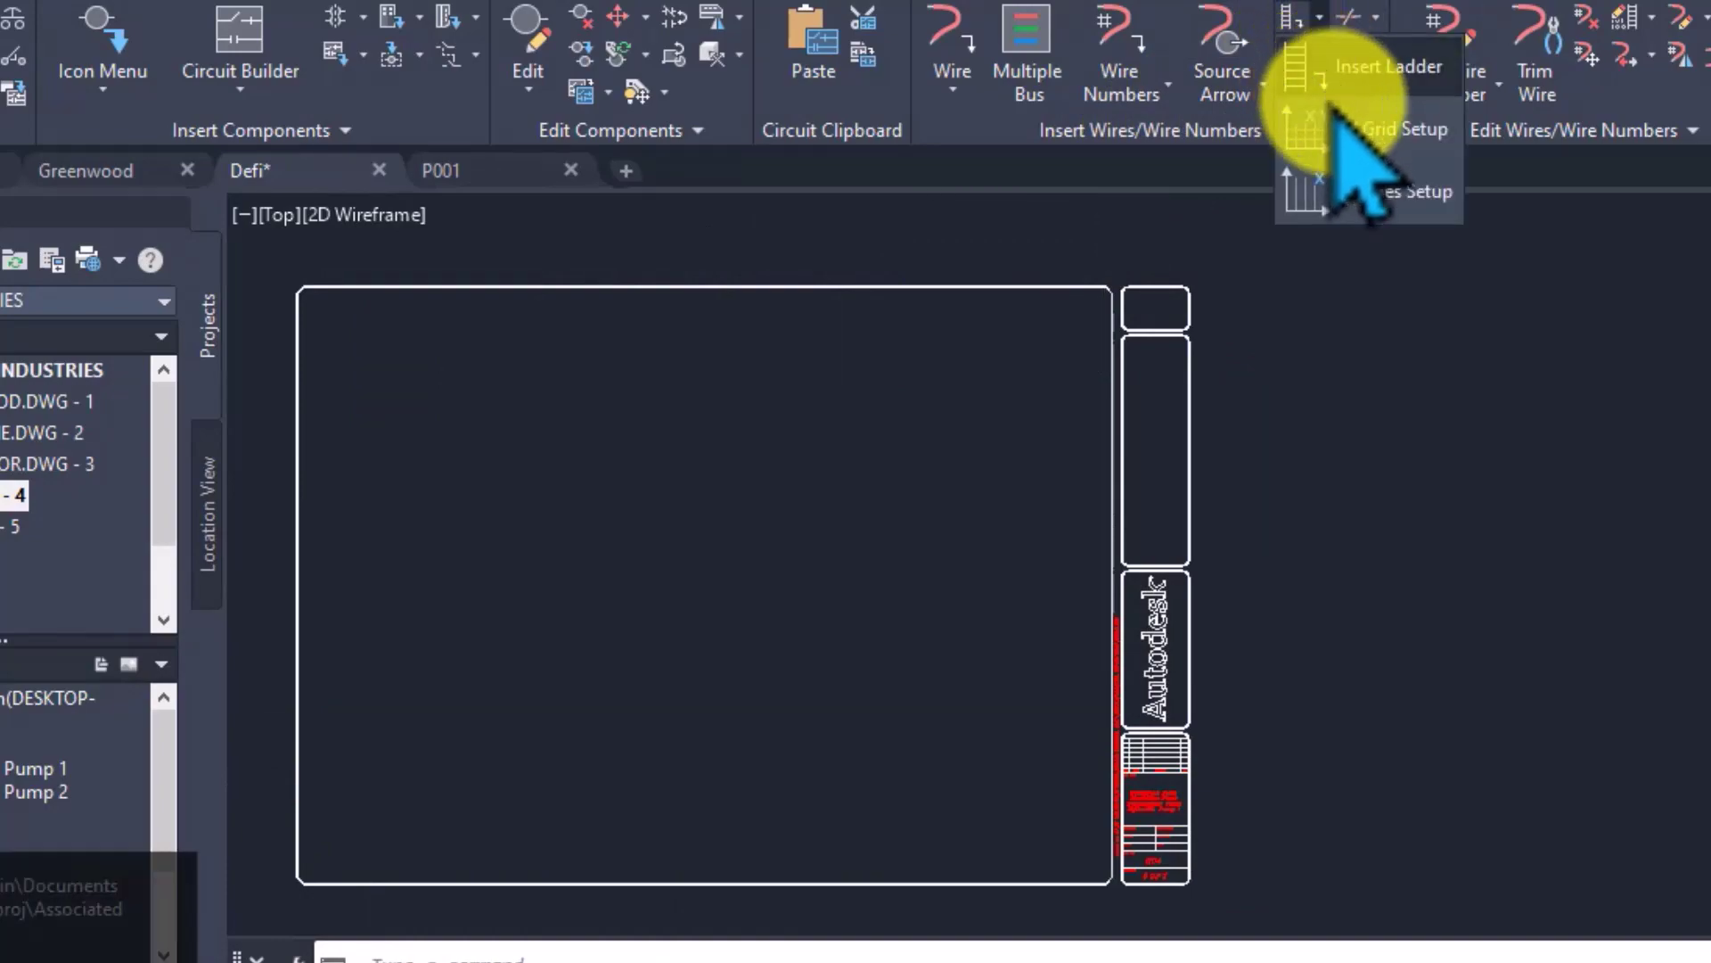